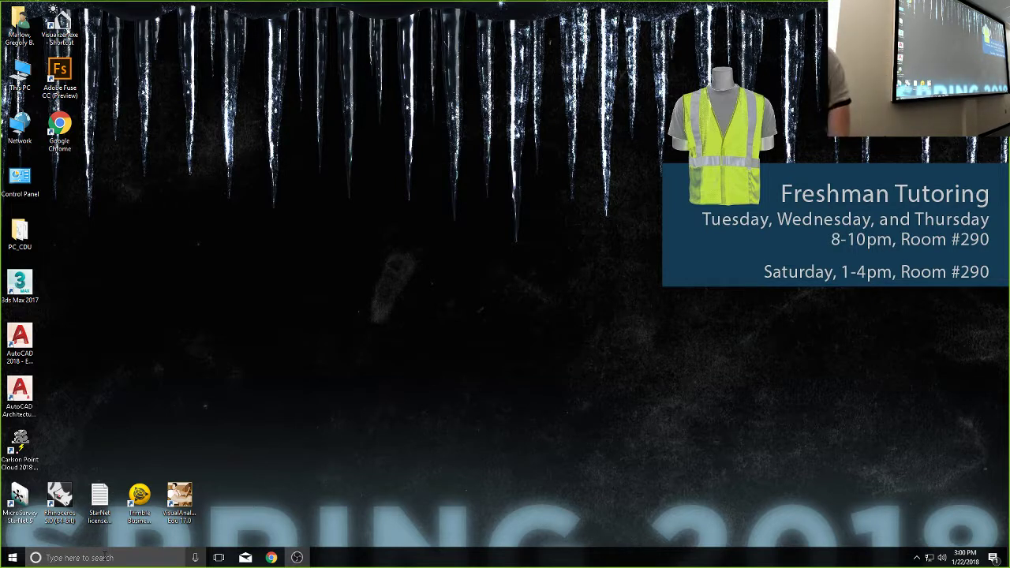
- Open the network location \\etsue3 and go to the instructor's folder inside the Faculty share
left_click(85, 558)
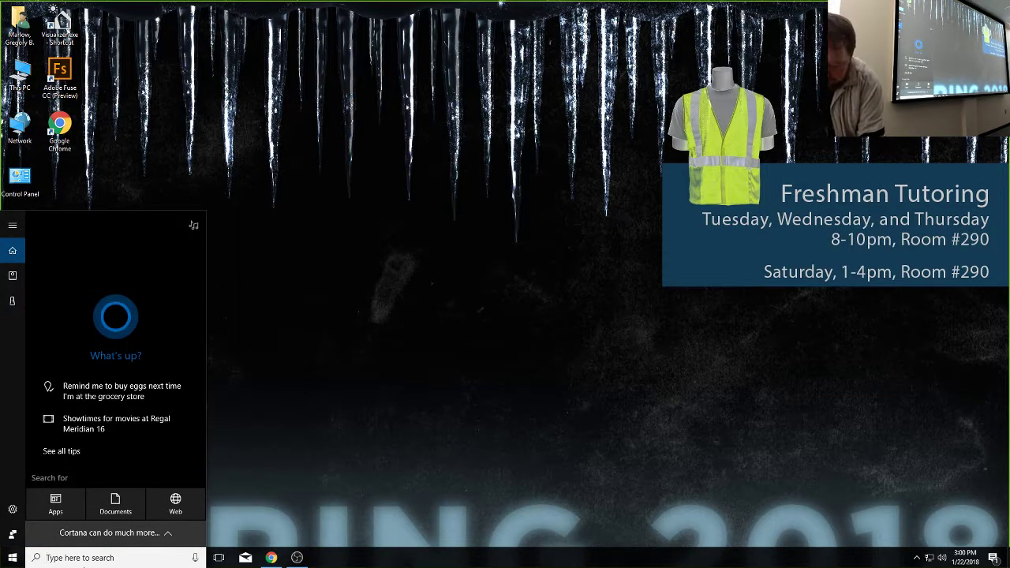
type("\\\\")
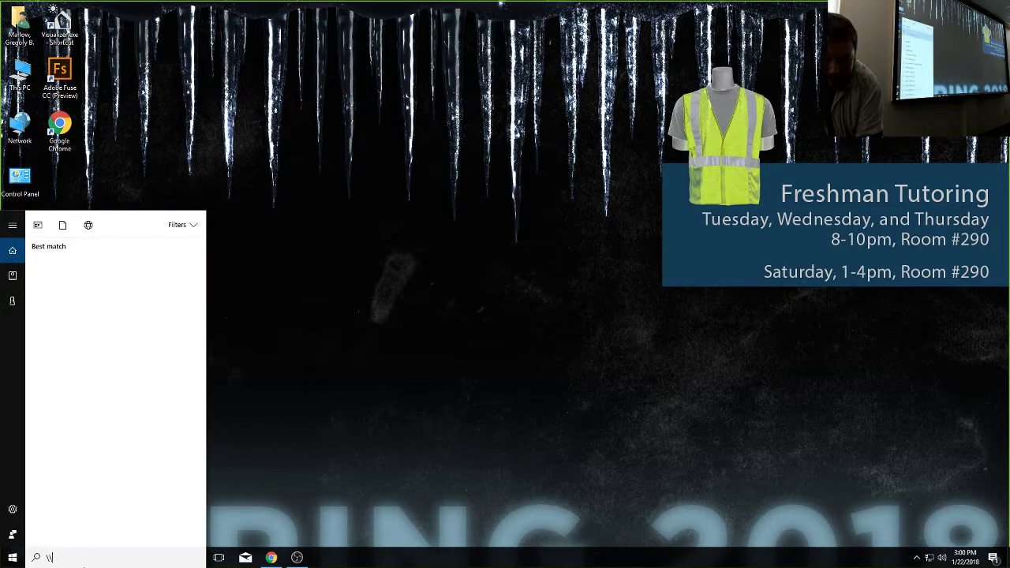
type("etsue3")
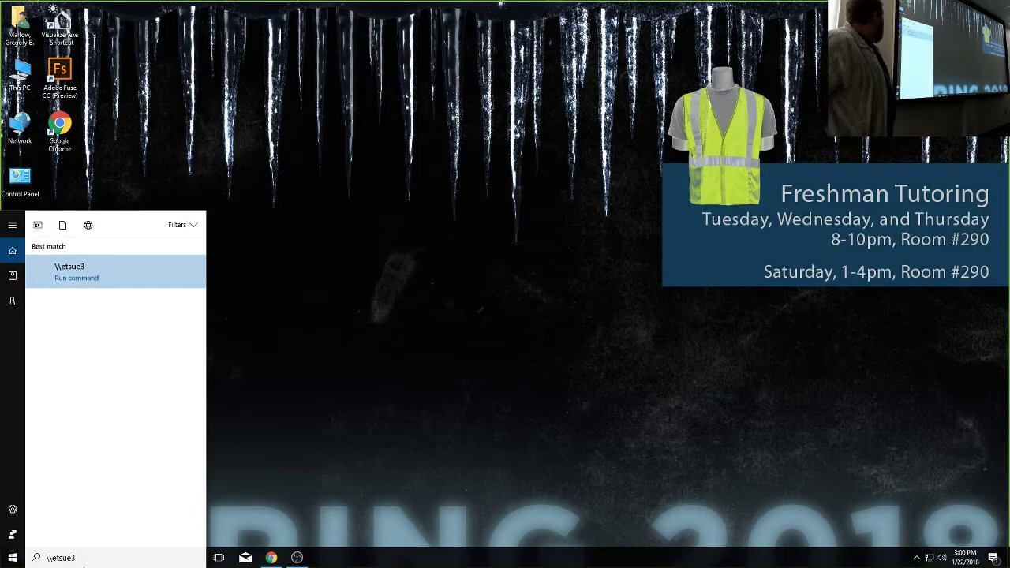
key("Return")
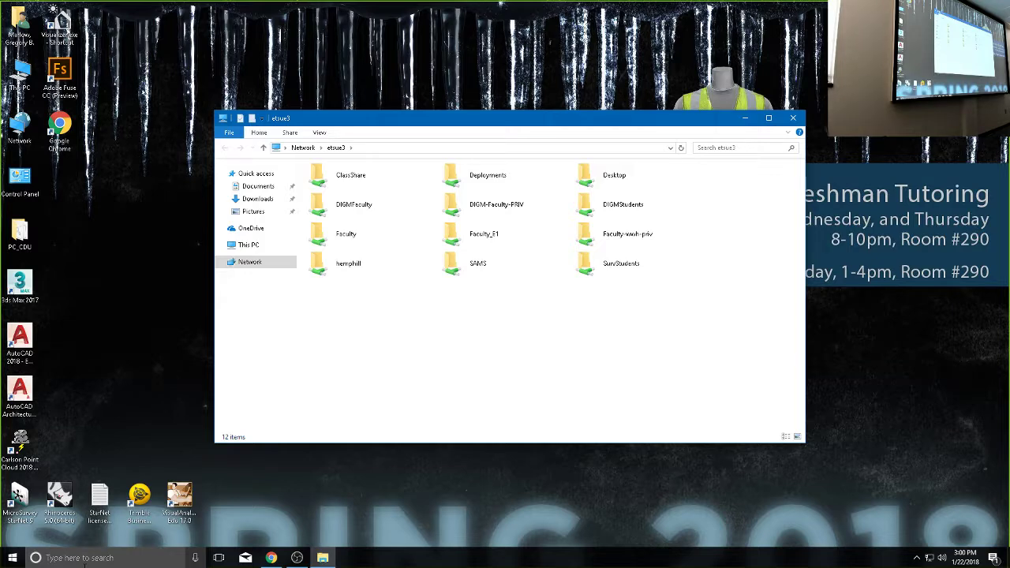
double_click(351, 235)
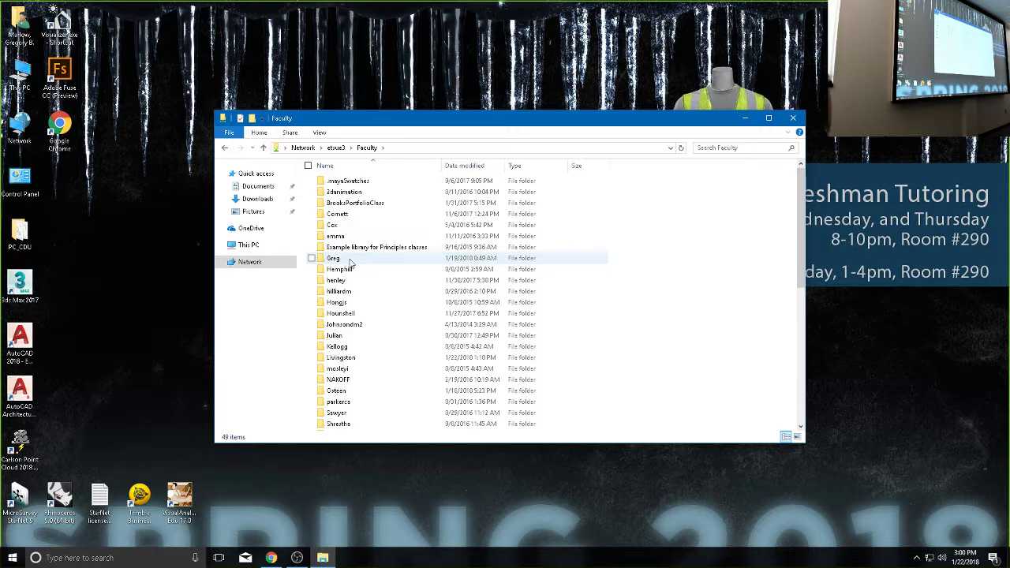
double_click(350, 260)
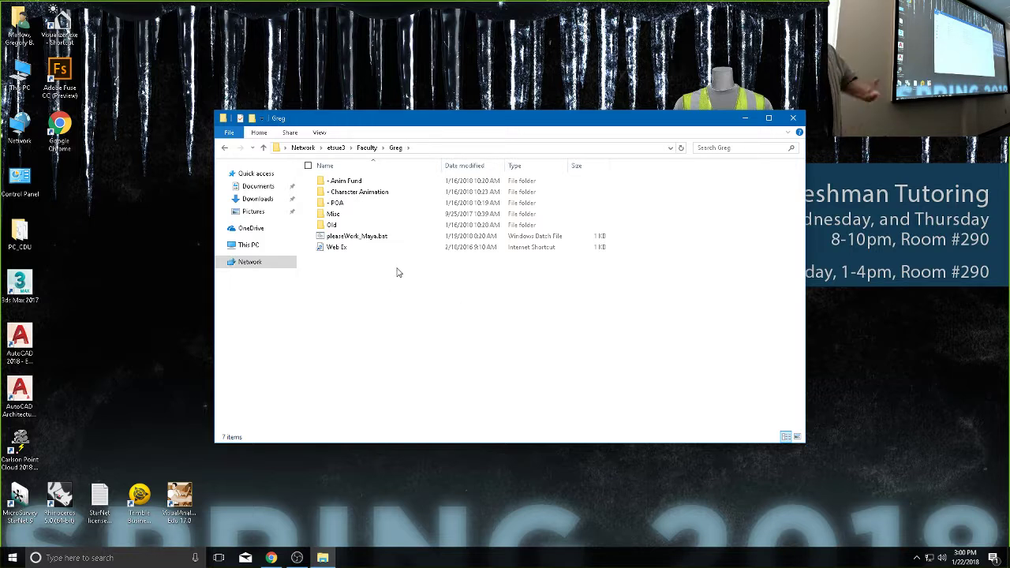
left_click(345, 249)
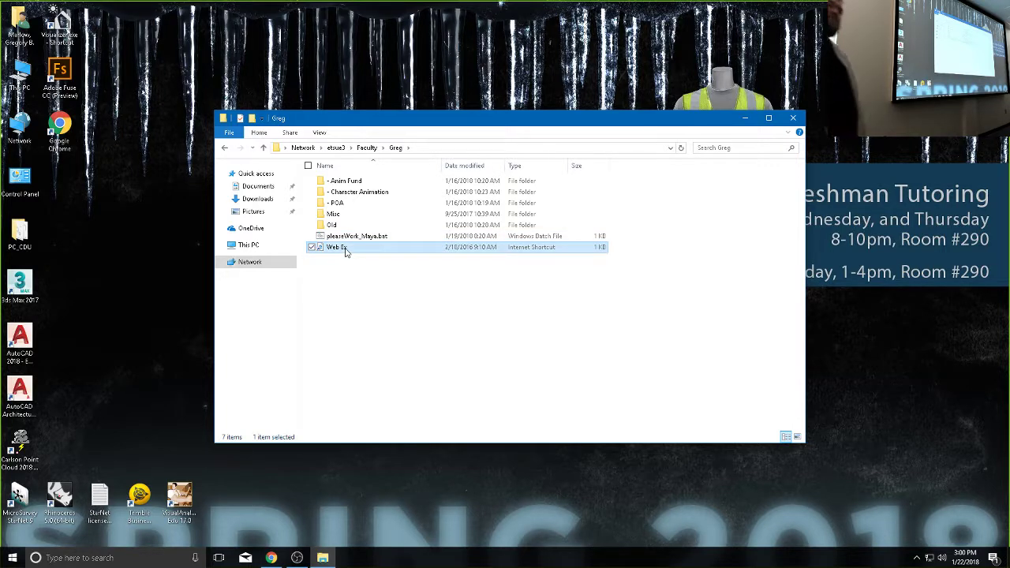
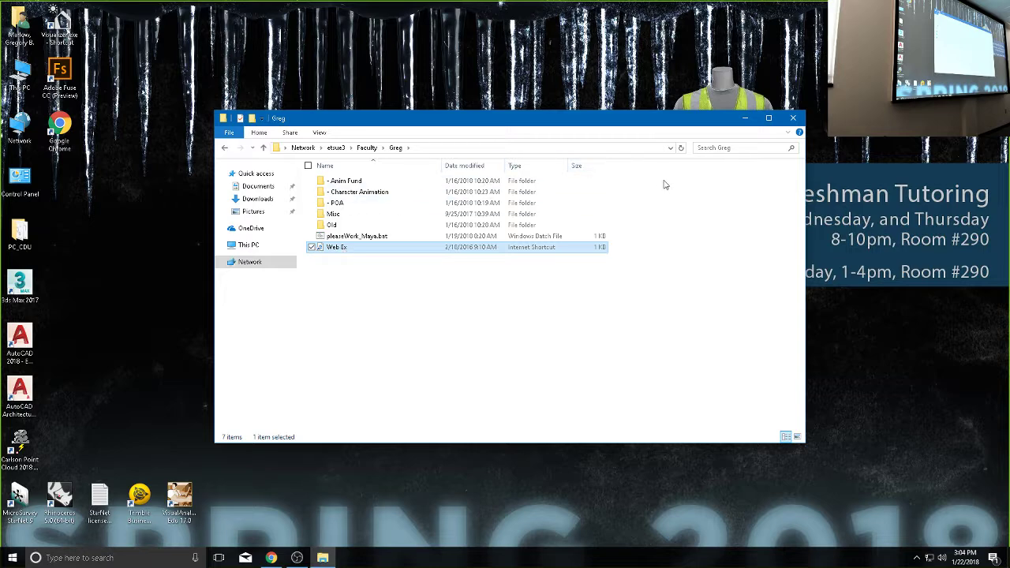
left_click(744, 118)
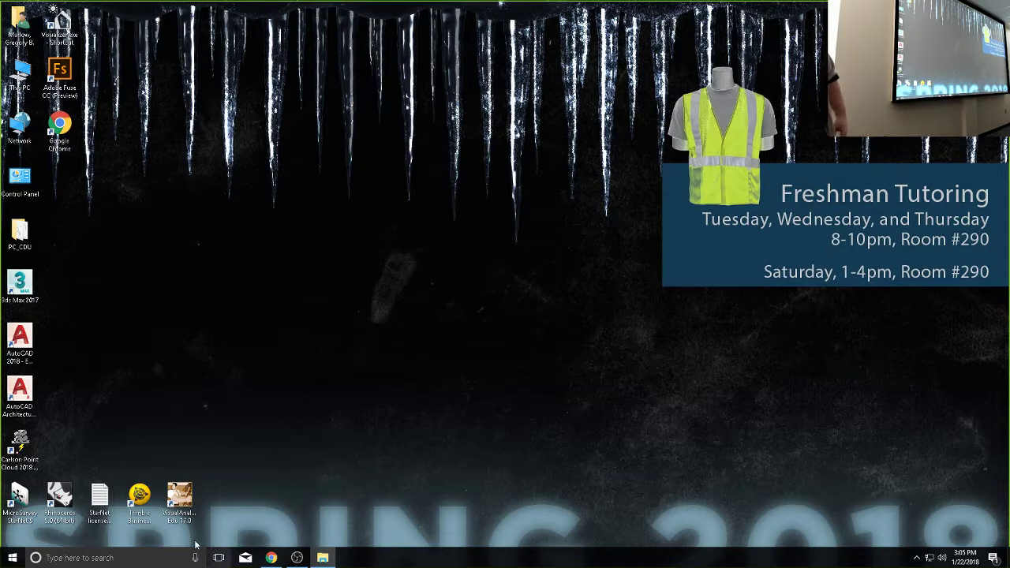
- Try to start Autodesk Maya 2018 by specifying \\etsue3 as the license server system
left_click(13, 559)
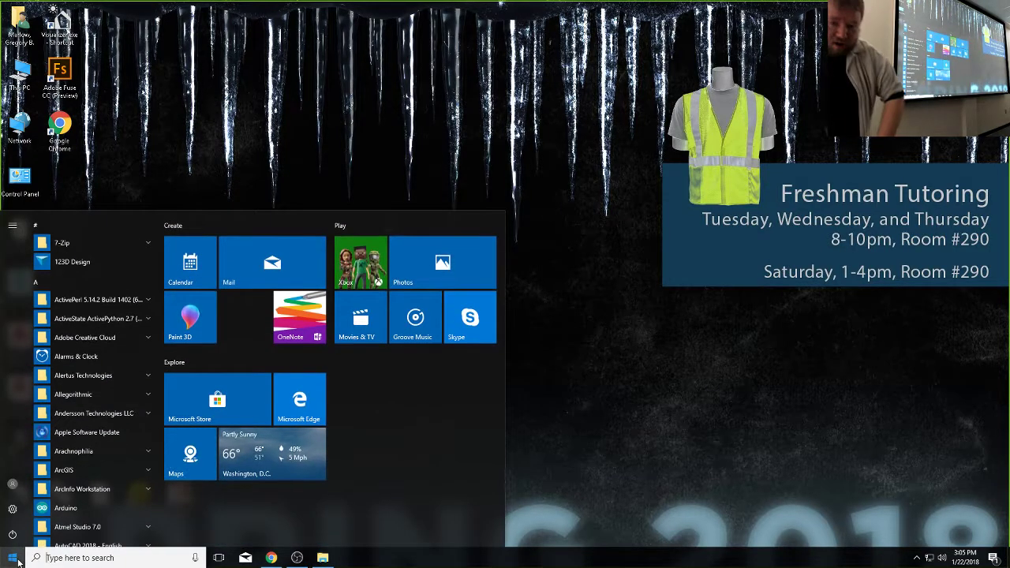
type("mapsya")
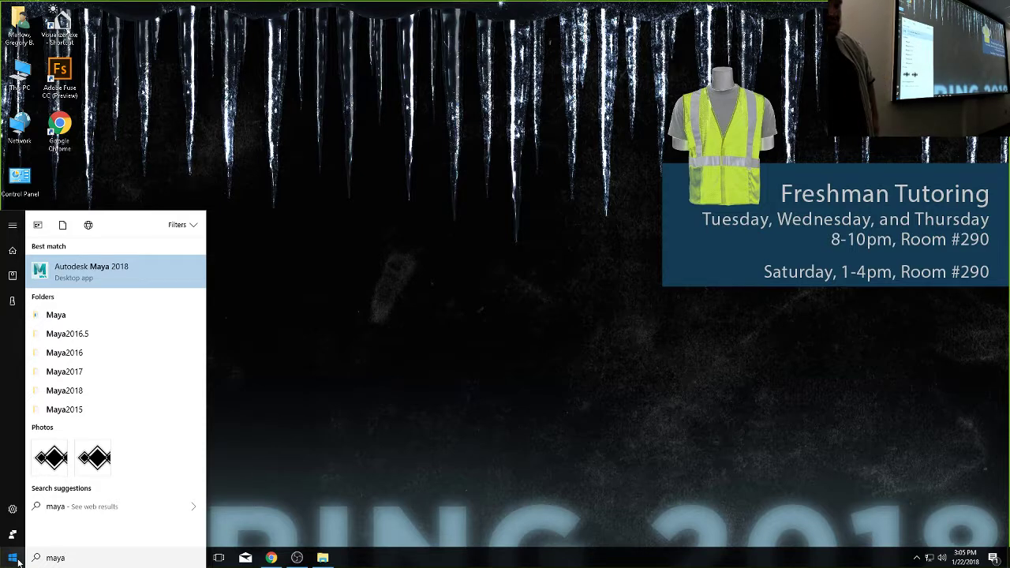
key("Return")
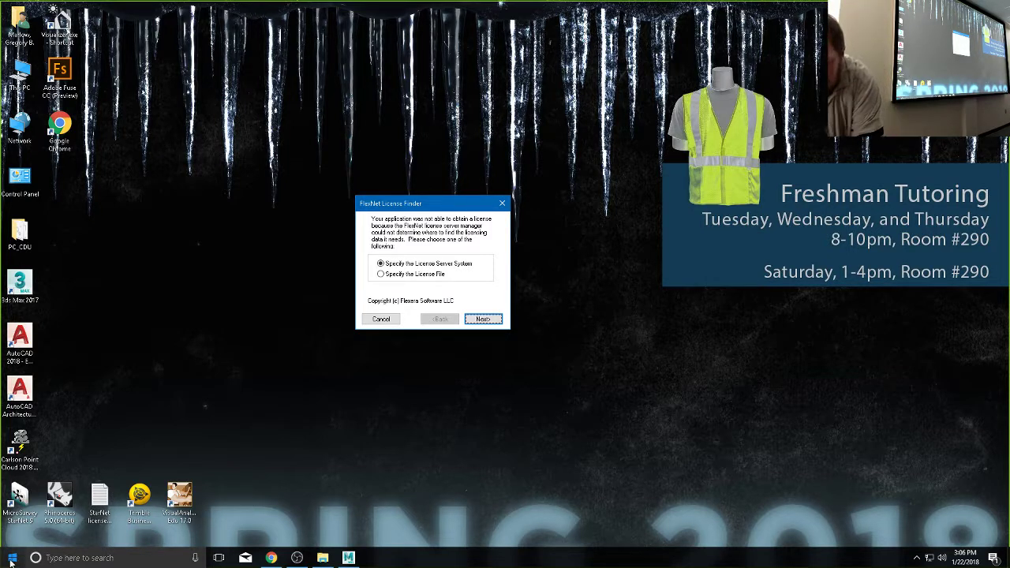
left_click(491, 321)
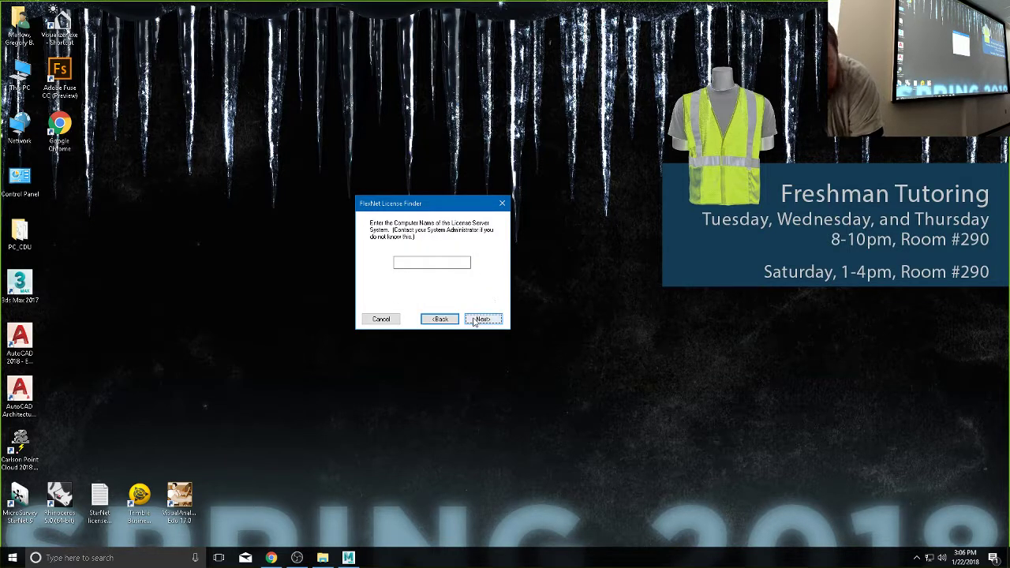
left_click(436, 265)
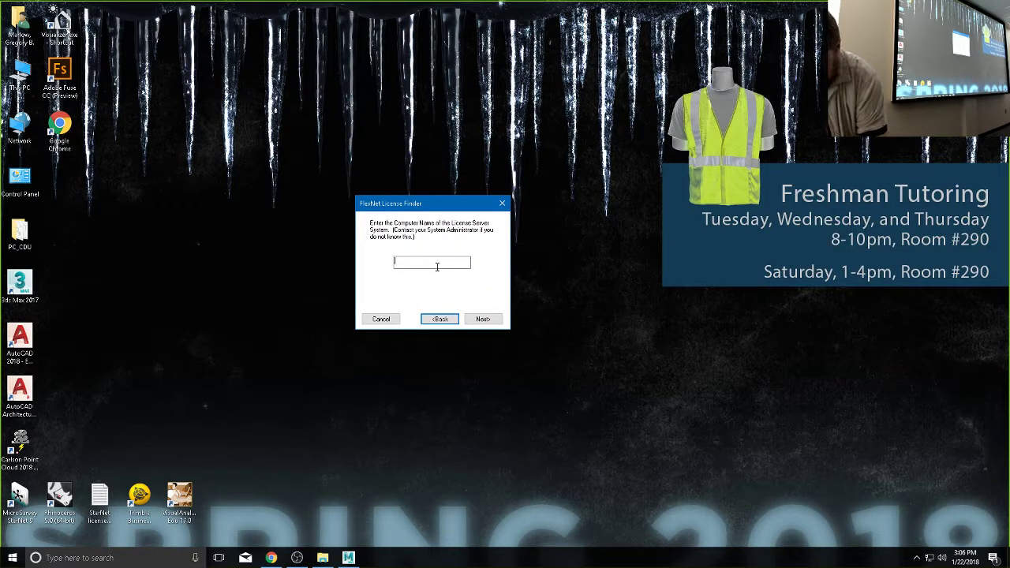
type("\\\\etsus3")
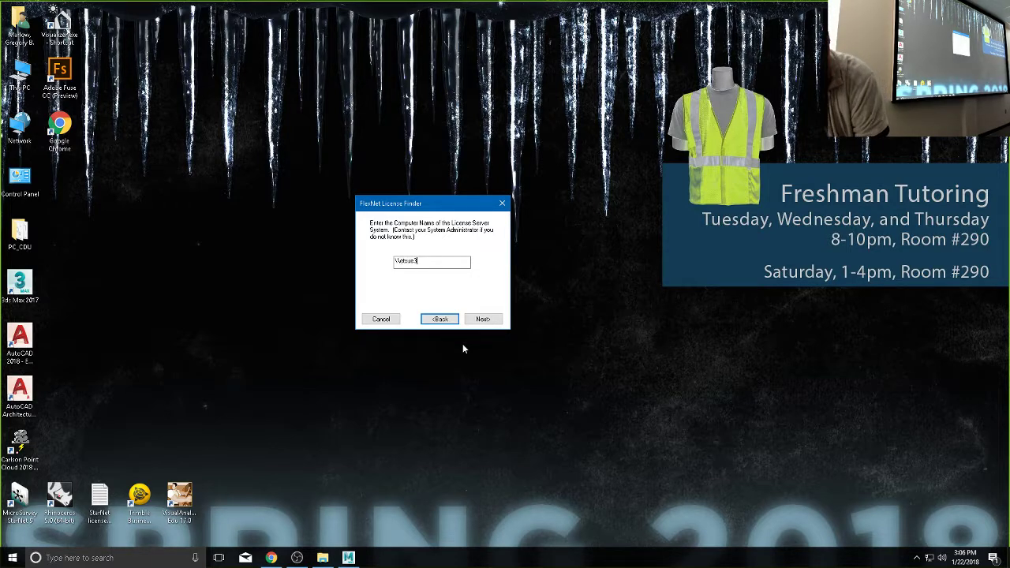
left_click(483, 319)
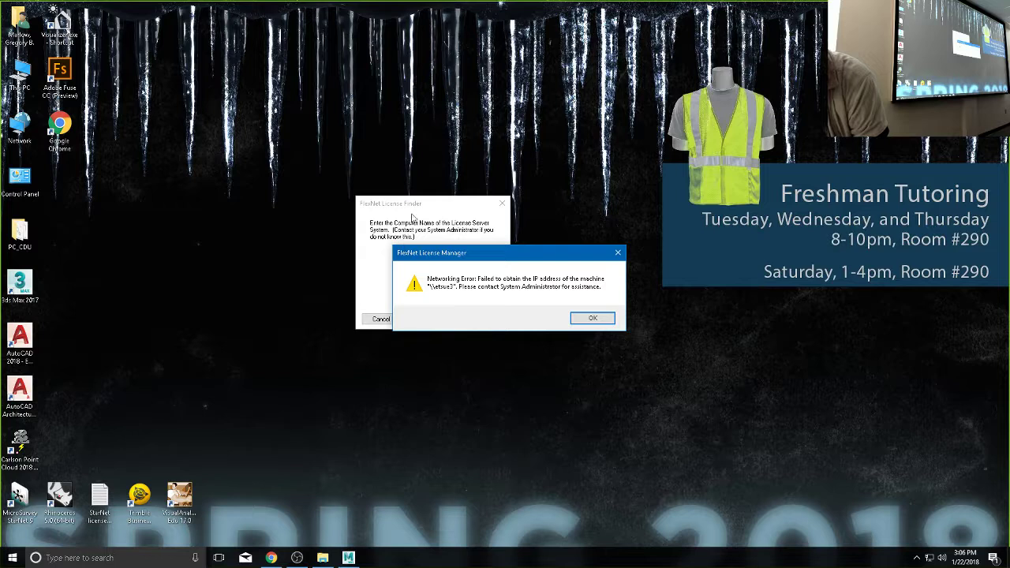
left_click(592, 318)
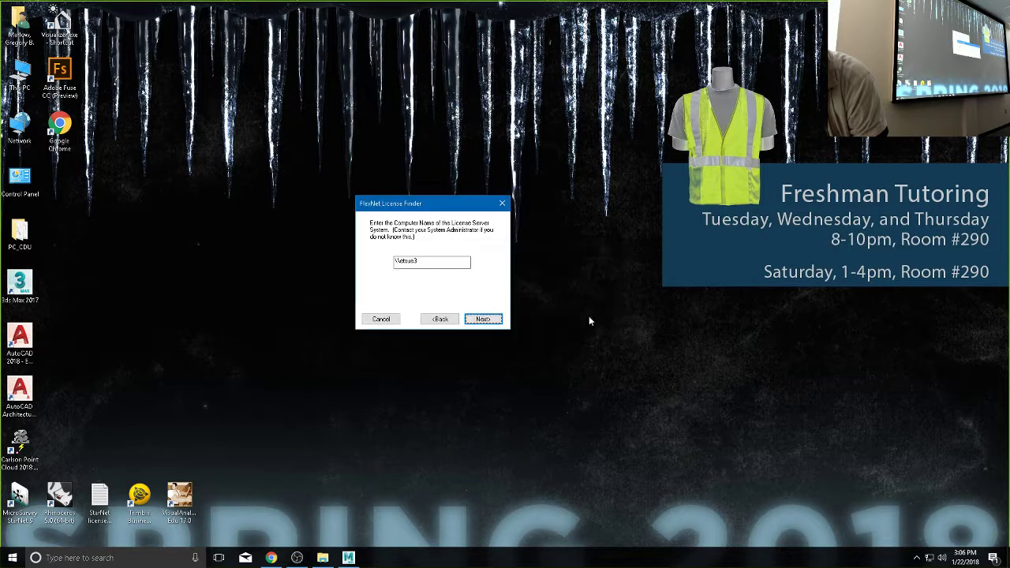
left_click(502, 203)
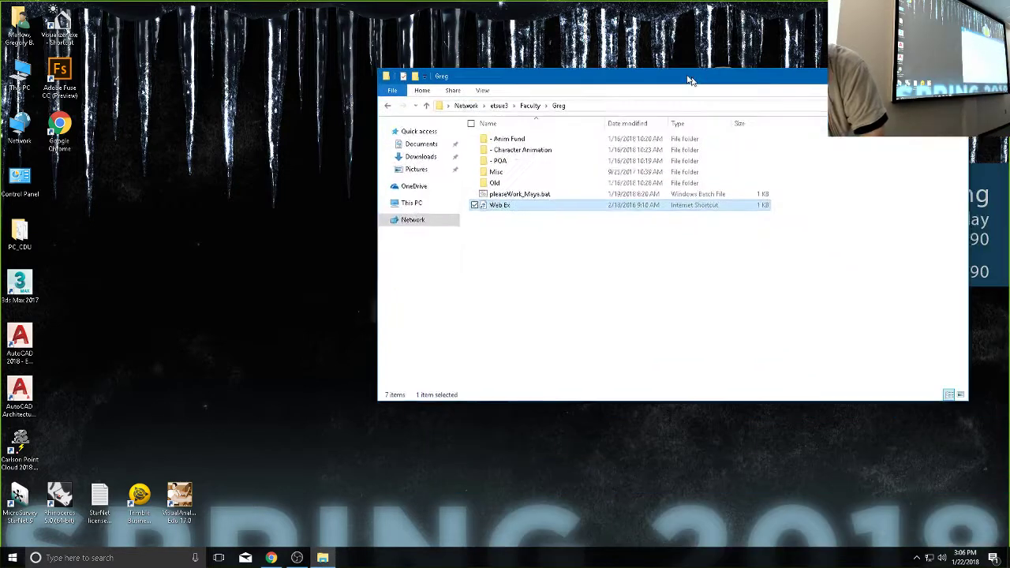
- Run the batch file pleaseWork_Maya.bat from the instructor's folder on the Faculty share to launch Maya
left_click_drag(688, 79, 598, 55)
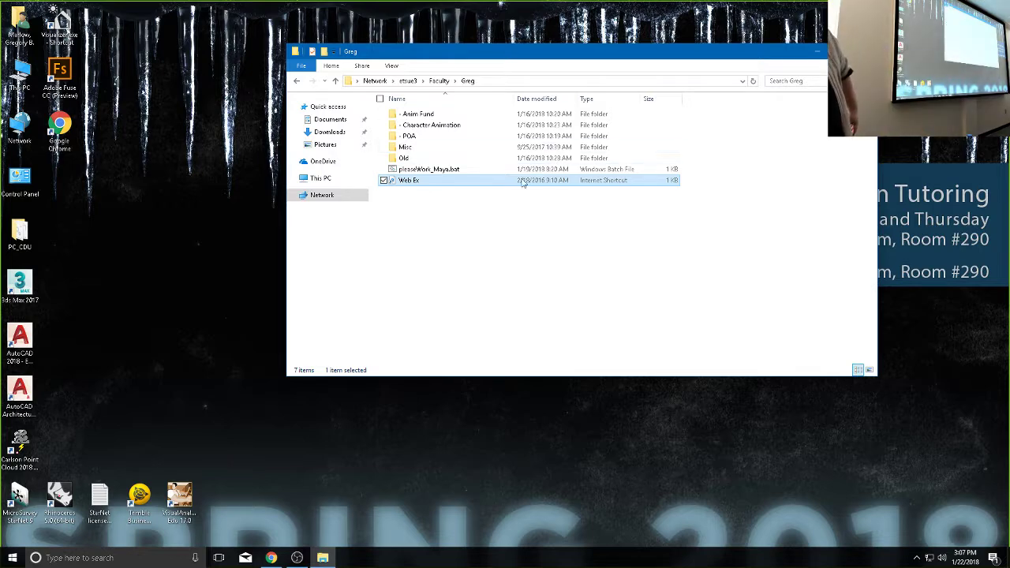
left_click_drag(472, 56, 359, 93)
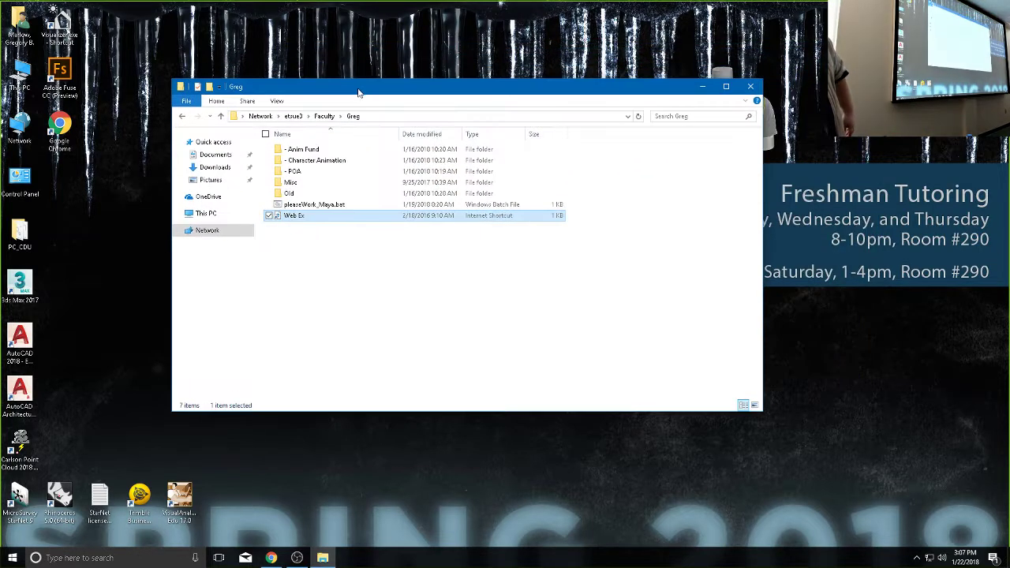
left_click(300, 206)
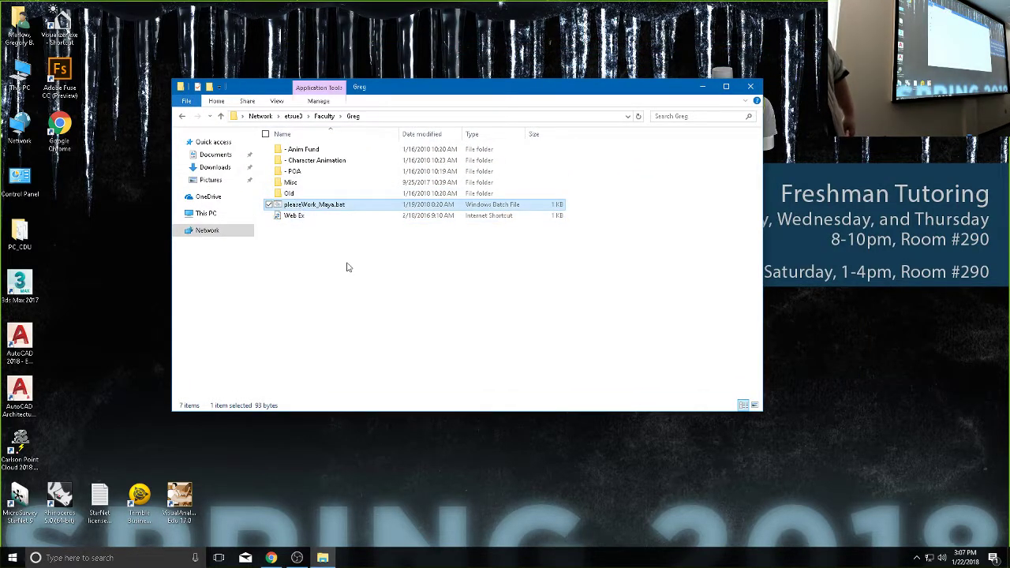
double_click(318, 205)
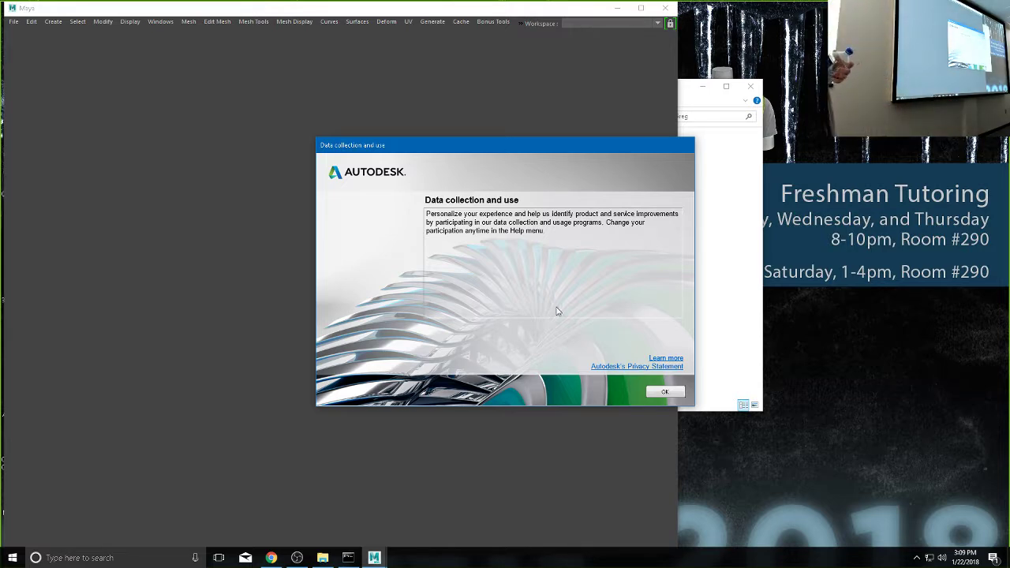
- Accept the Autodesk data collection notice and stop the What's New Highlight Settings from showing at startup
left_click(664, 392)
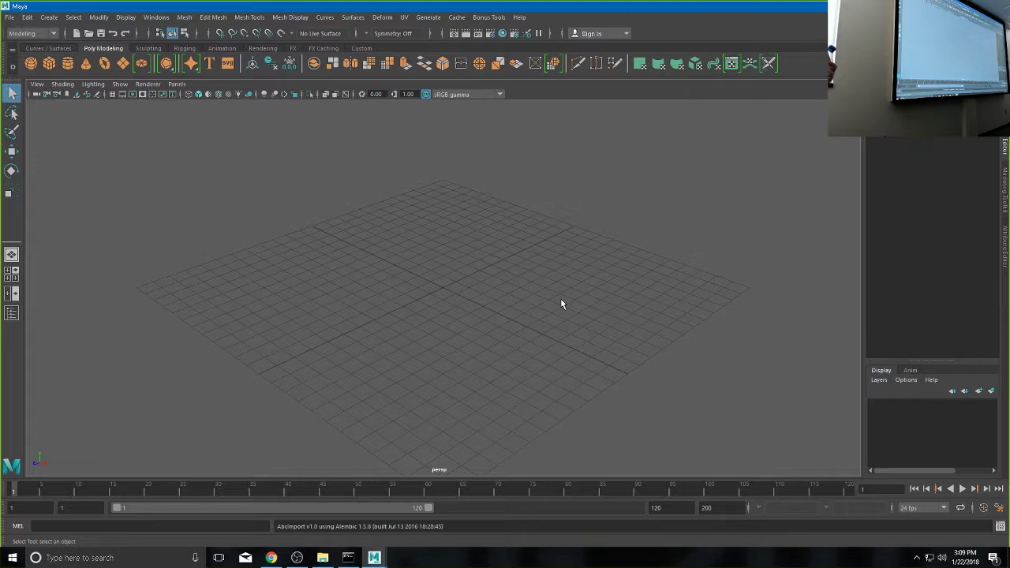
mouse_move(381, 562)
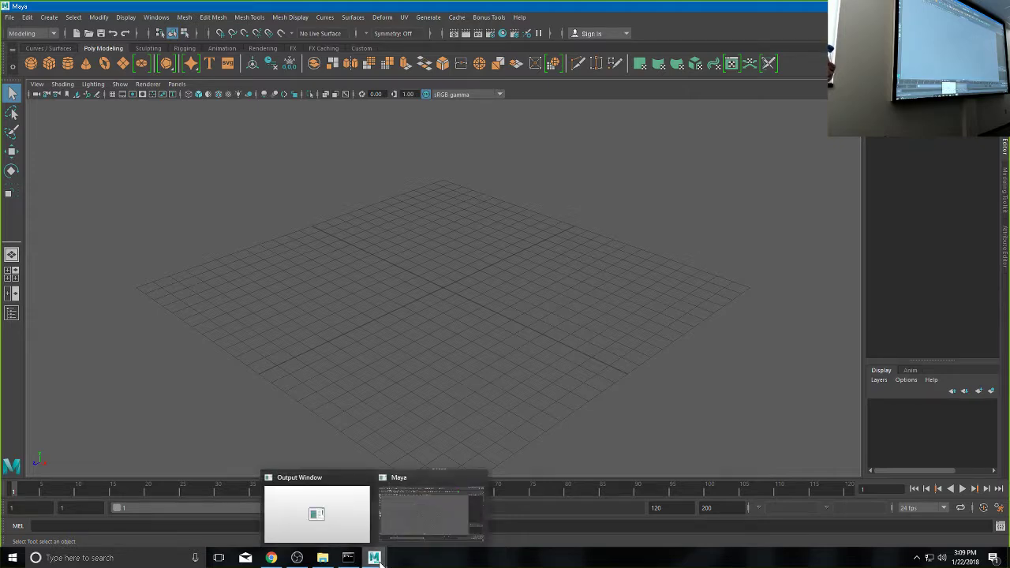
left_click(415, 534)
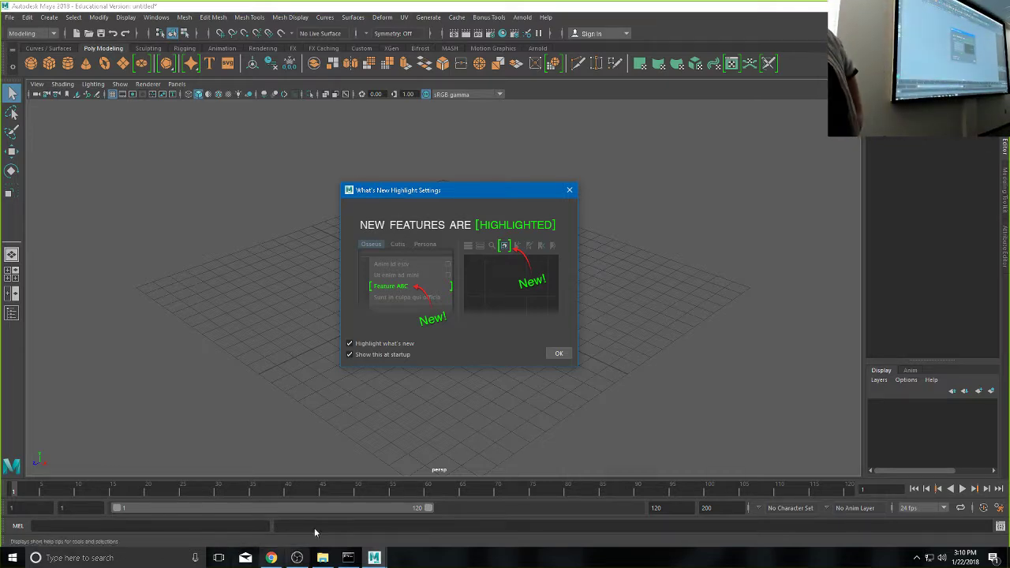
left_click(350, 356)
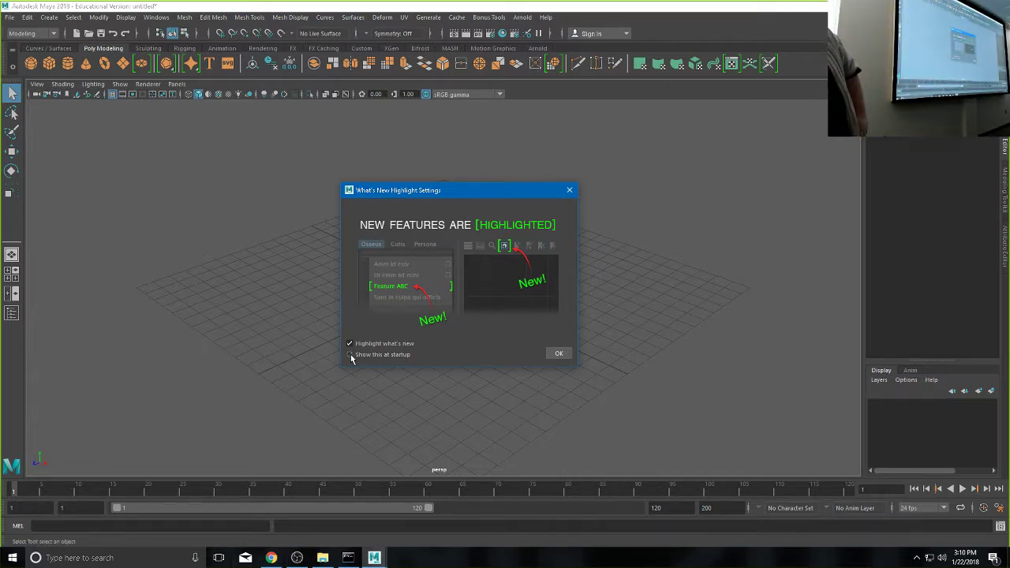
left_click(557, 355)
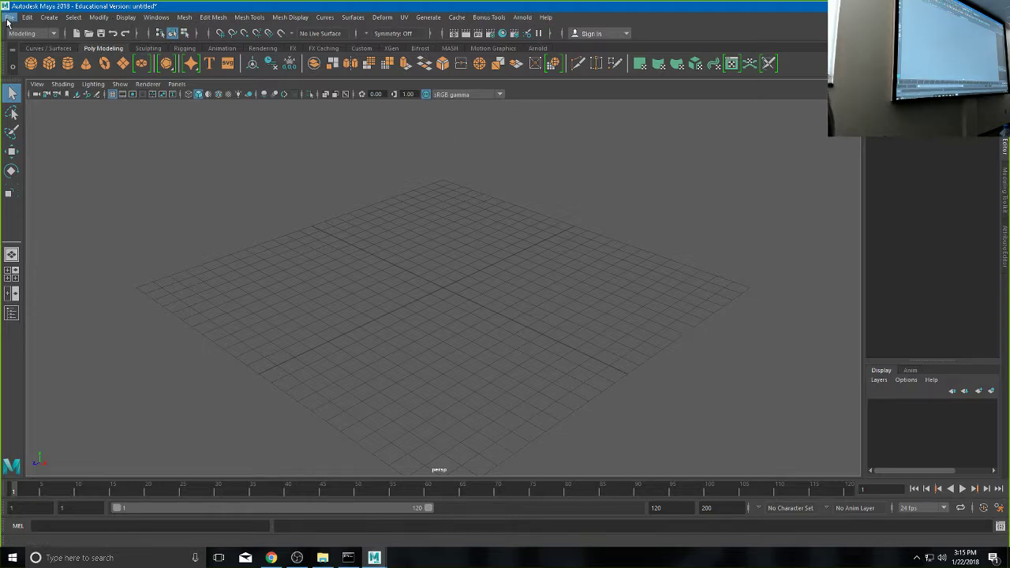
left_click(546, 18)
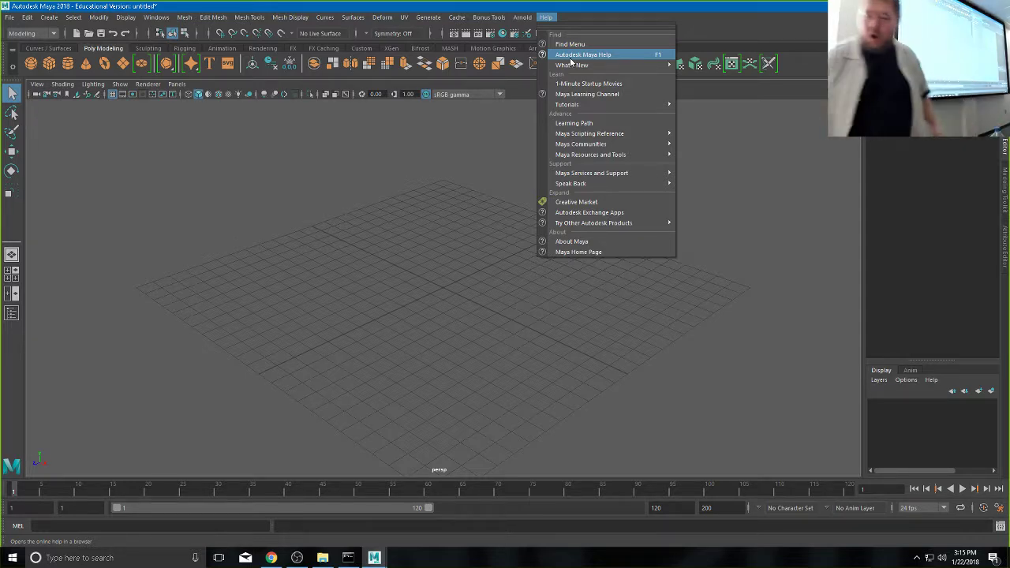
left_click(397, 265)
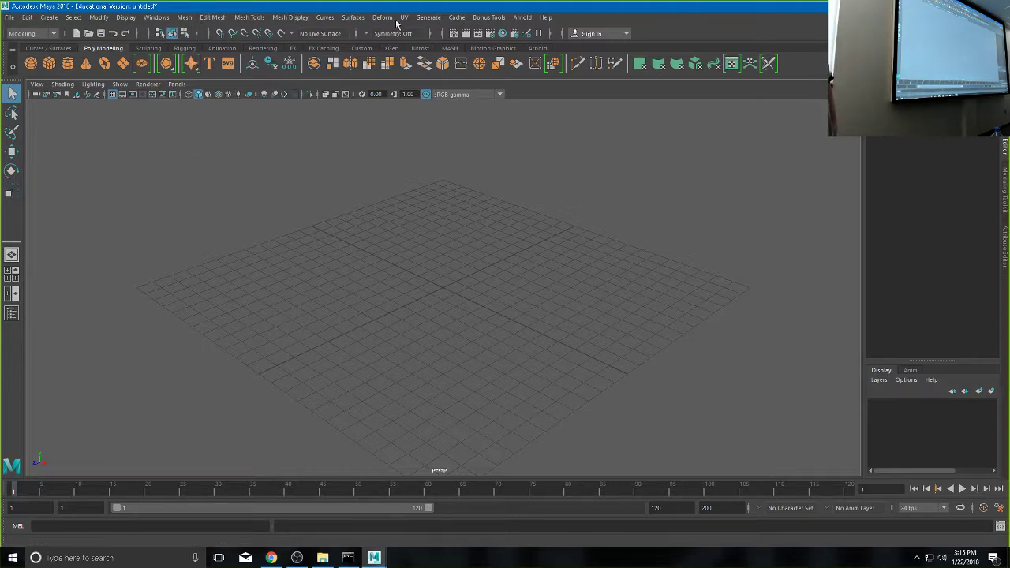
- Switch the menu set through Animation and Rendering and back to Modeling
left_click(45, 34)
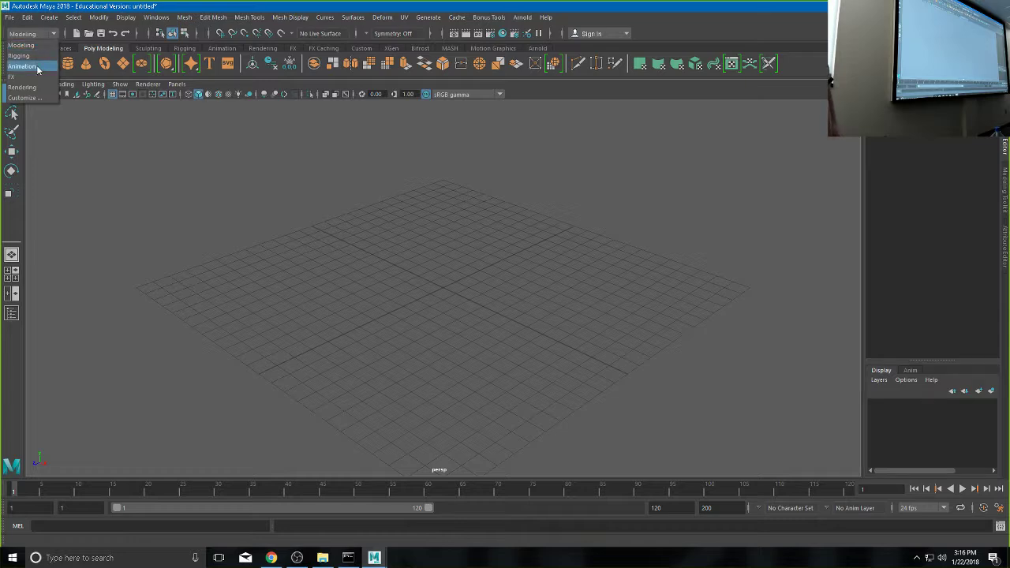
left_click(36, 66)
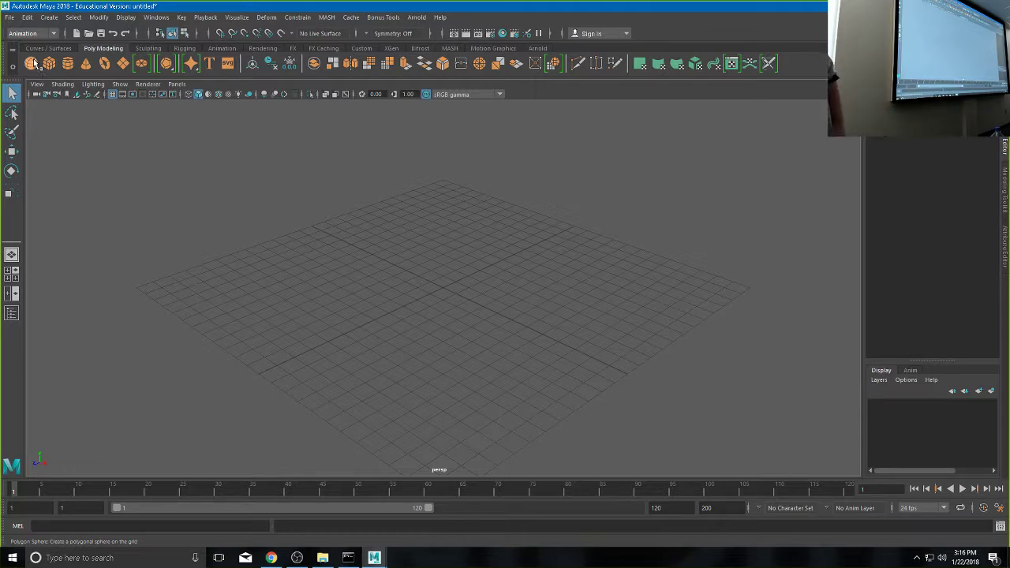
left_click(44, 33)
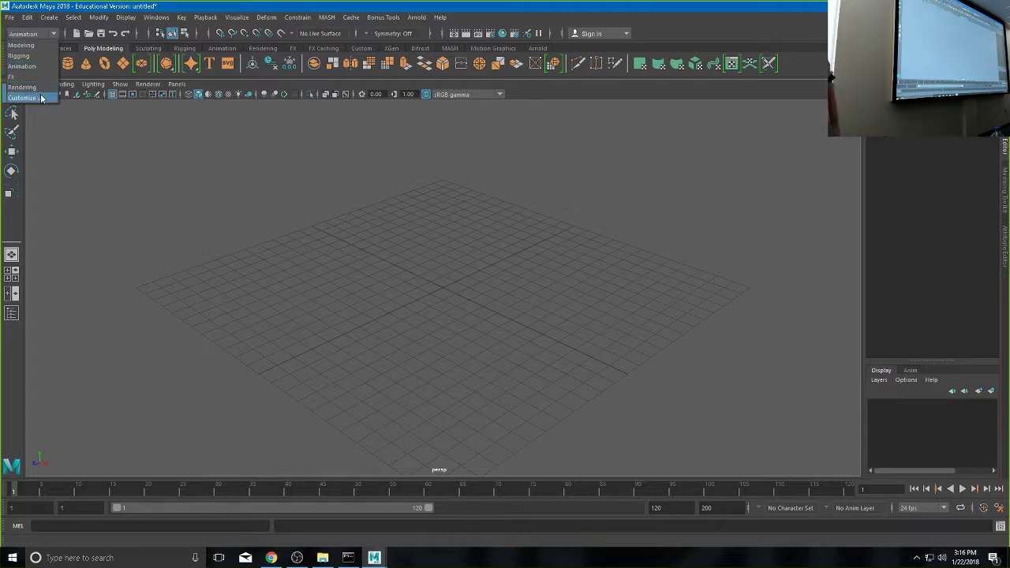
left_click(36, 86)
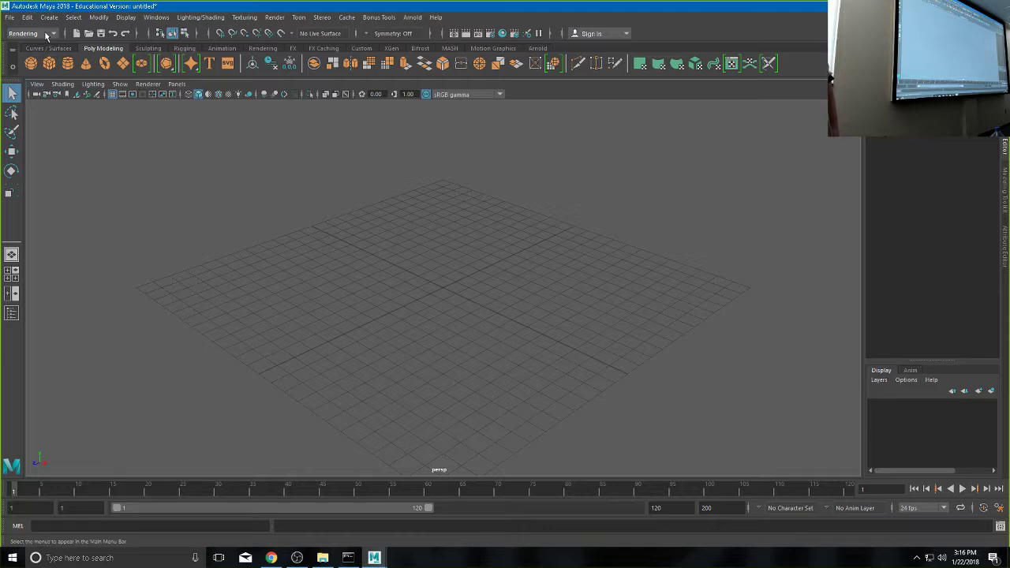
left_click(45, 33)
left_click(36, 41)
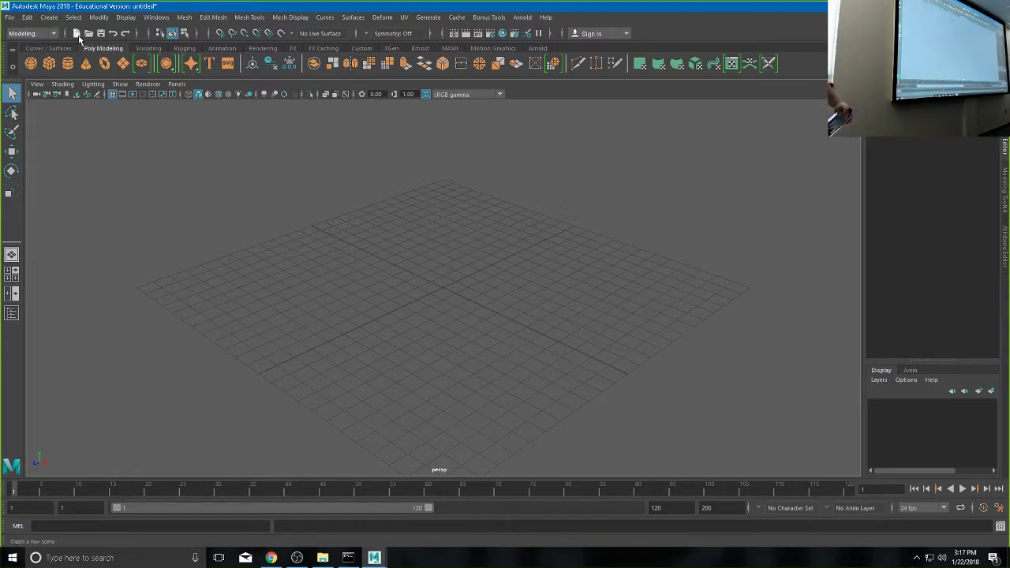
- View the Curves / Surfaces shelf and return to the Poly Modeling shelf
left_click(55, 48)
left_click(91, 50)
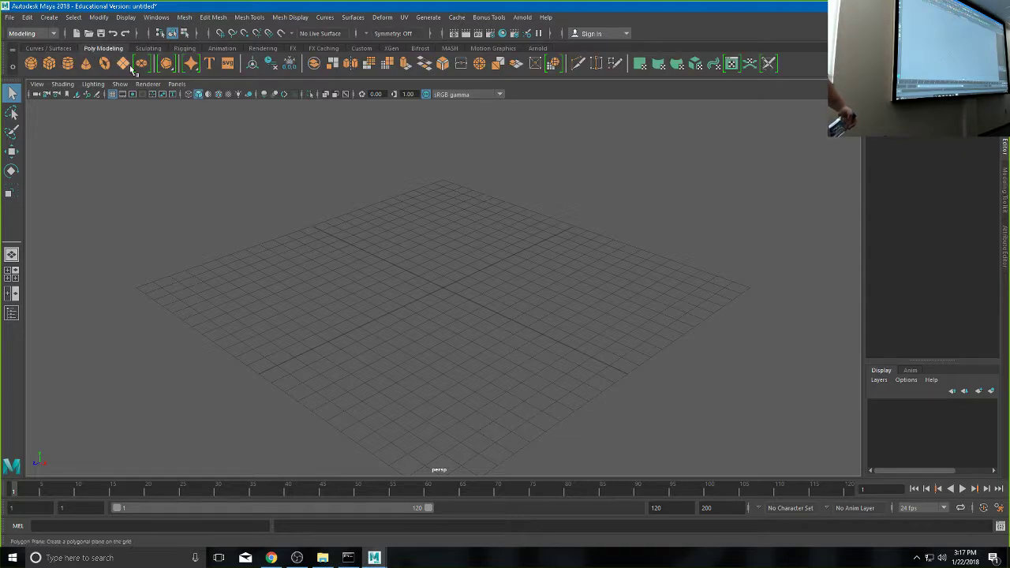
- View the Sculpting, Rigging, Animation, Rendering, FX and FX Caching shelves and return to the Poly Modeling shelf
left_click(153, 49)
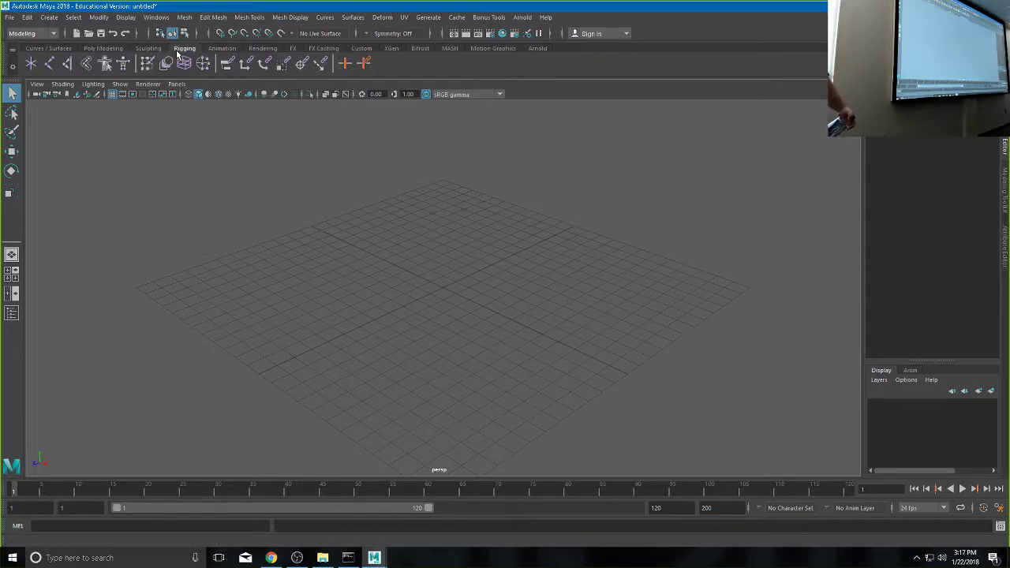
left_click(185, 49)
left_click(221, 49)
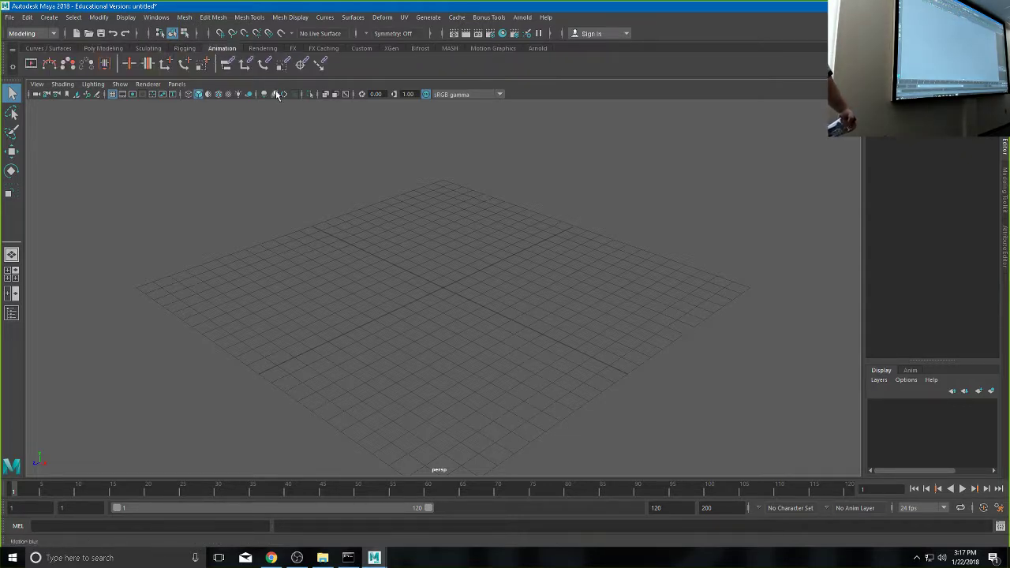
left_click(265, 49)
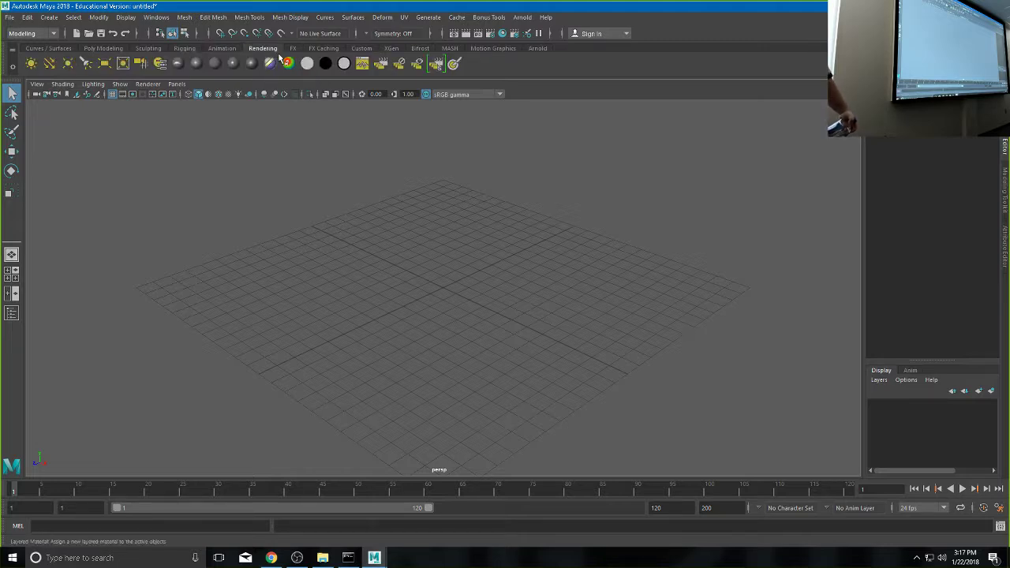
left_click(295, 49)
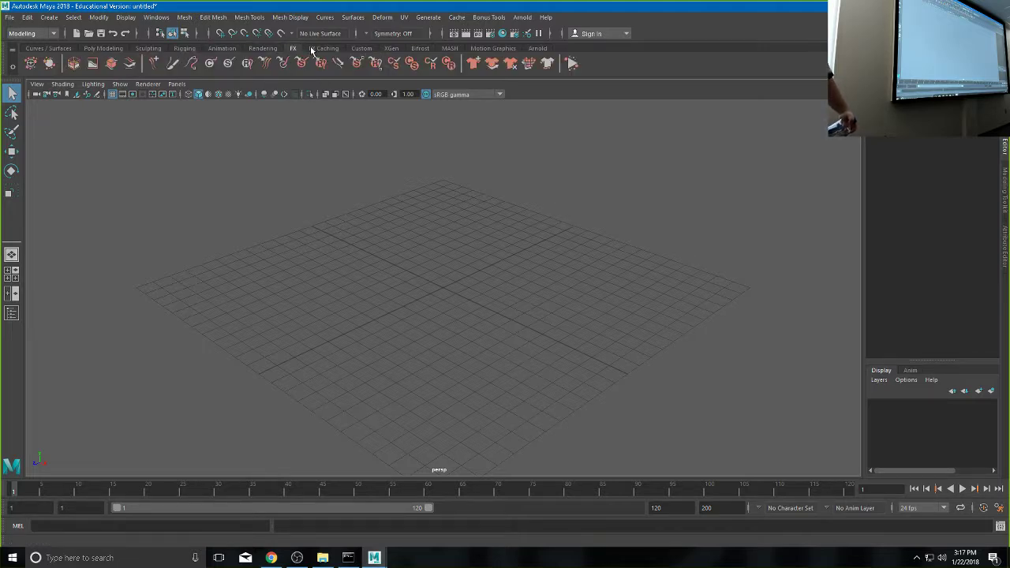
left_click(316, 49)
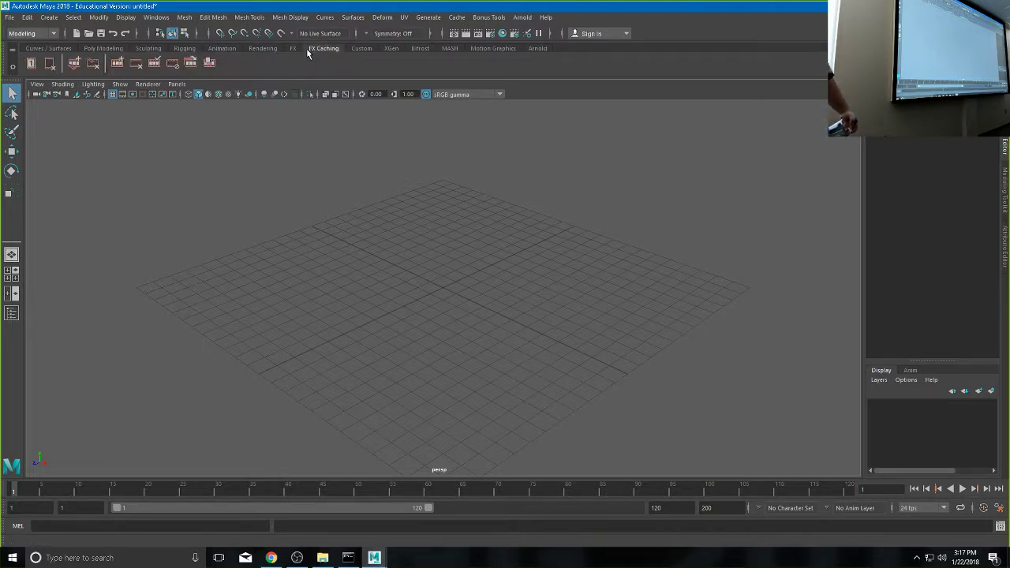
left_click(92, 49)
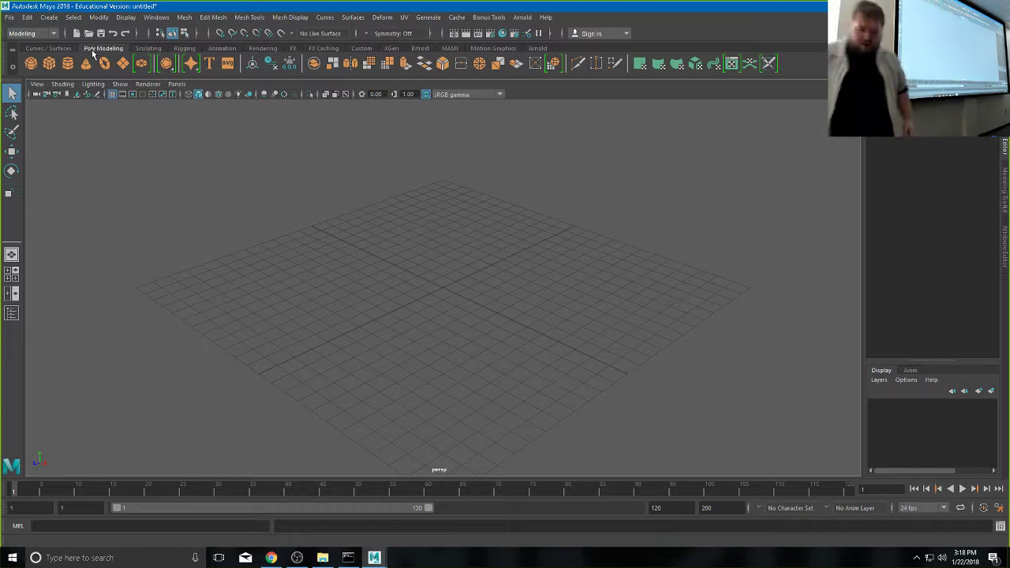
- Play the timeline briefly, stop it and return to frame 1
key("alt+v")
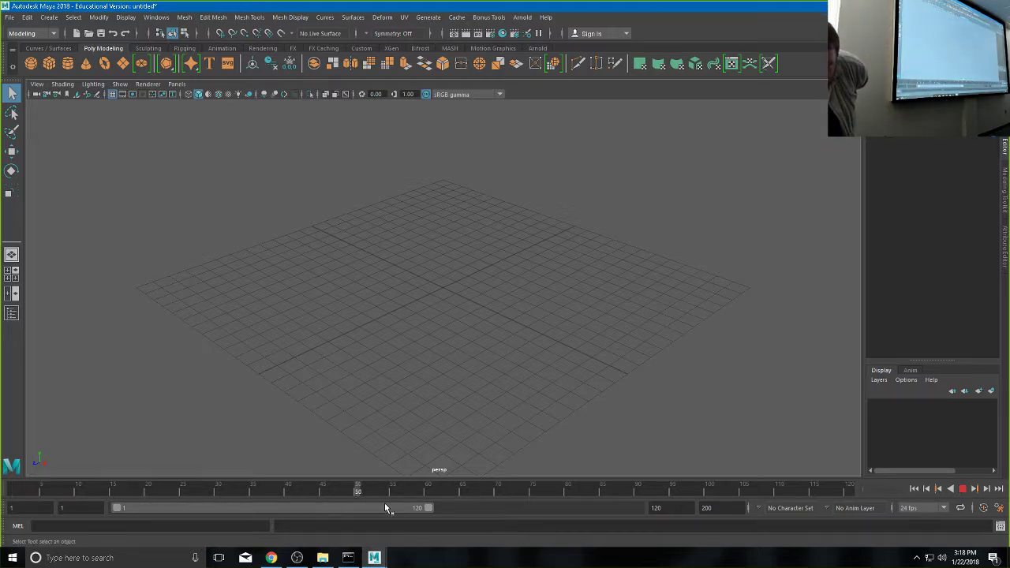
left_click(5, 491)
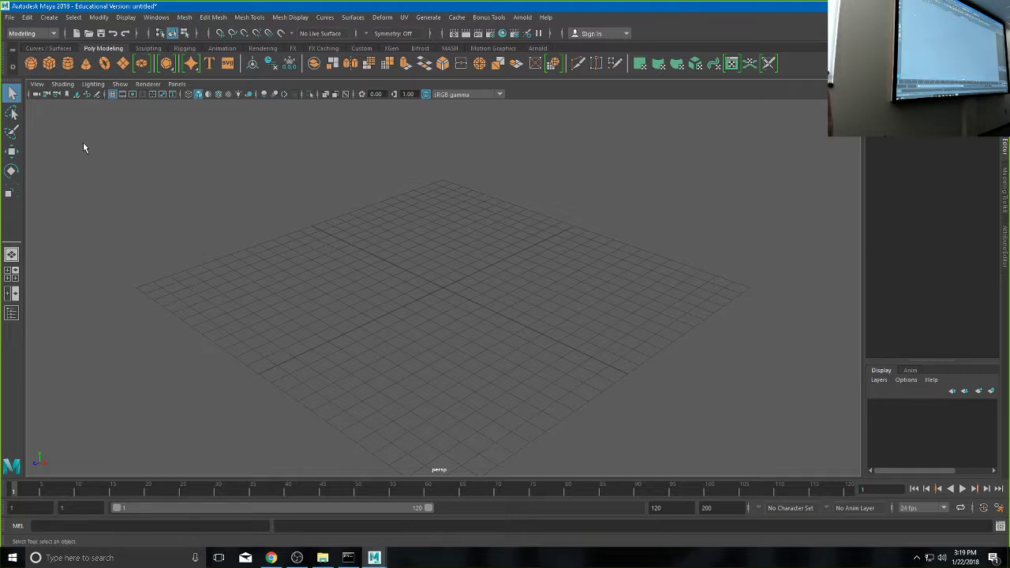
- Create a polygon cube at the grid's origin and examine it from different angles and distances
left_click(49, 65)
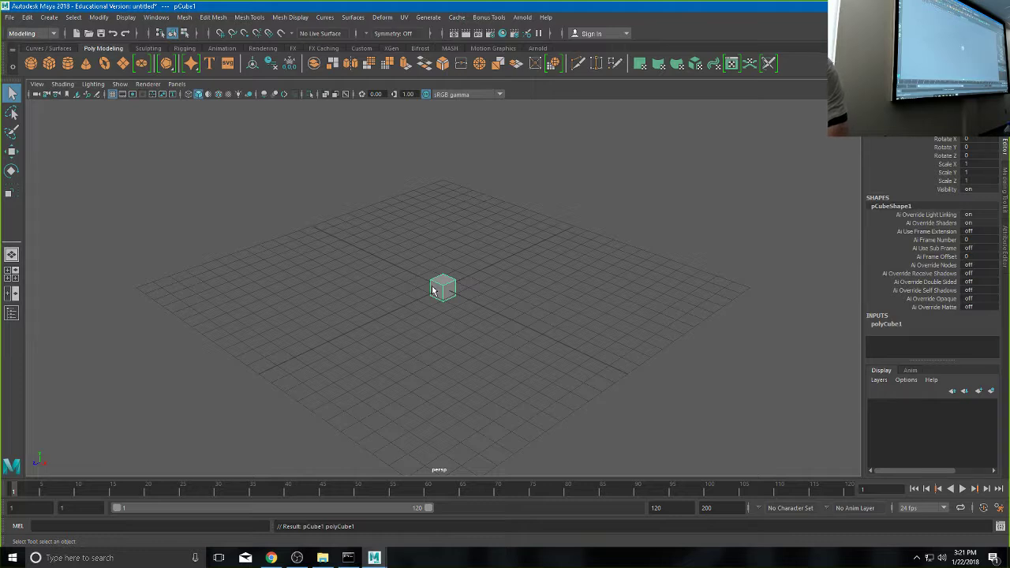
left_click_drag(409, 269, 500, 275, "alt")
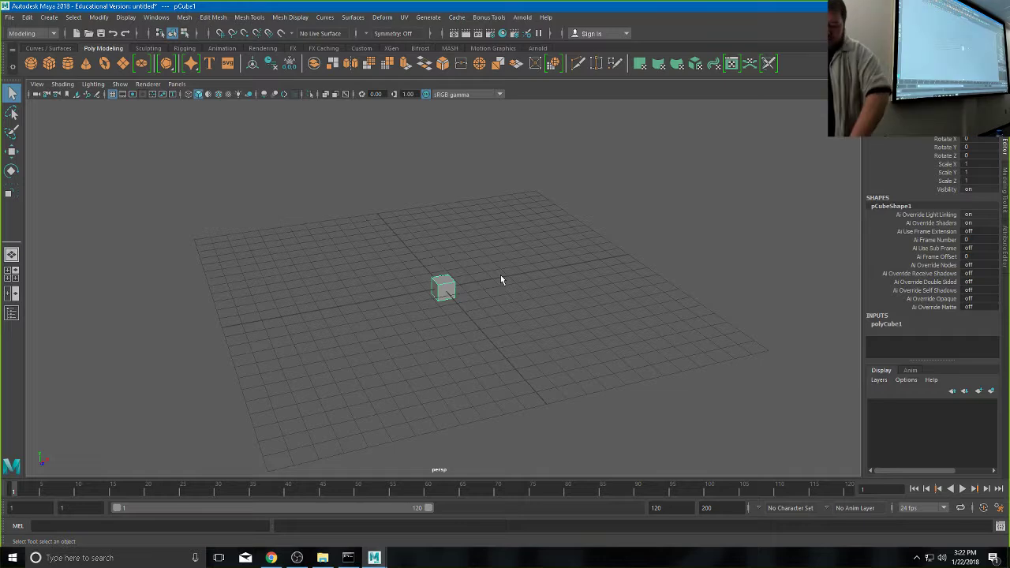
right_click_drag(501, 267, 156, 198, "alt")
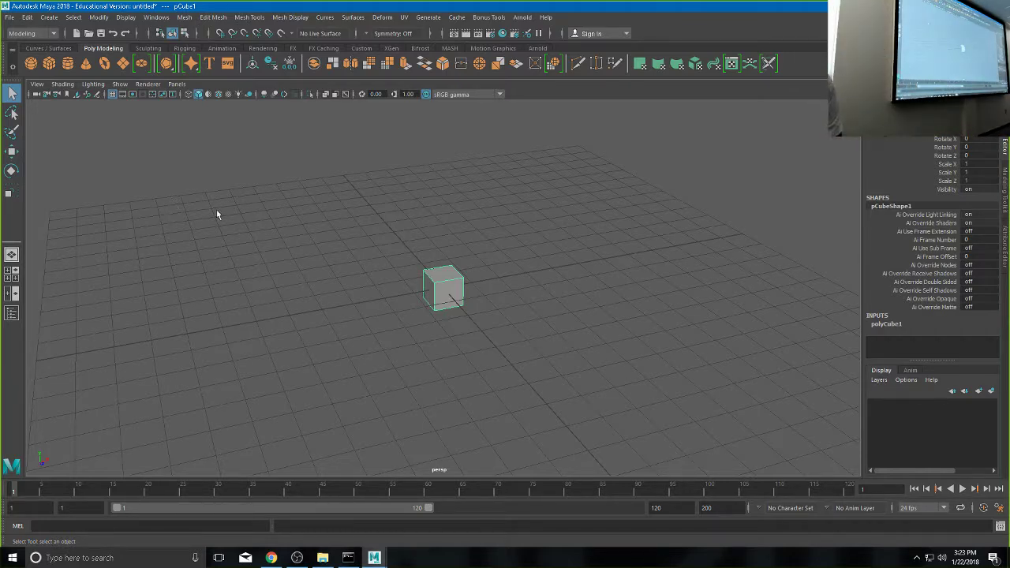
left_click_drag(541, 318, 335, 317, "alt")
right_click_drag(336, 318, 587, 340, "alt")
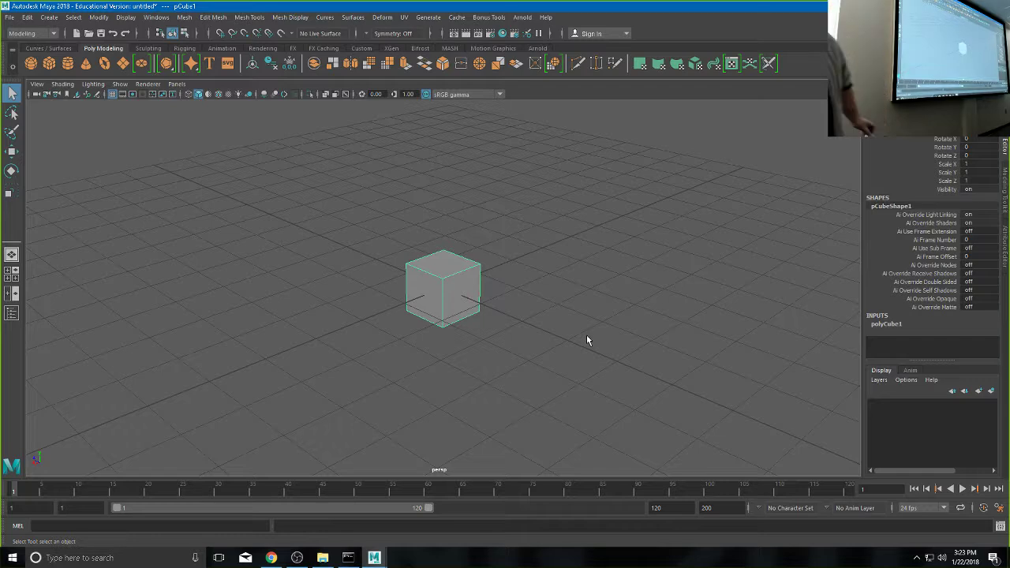
scroll(586, 340, "up", 10)
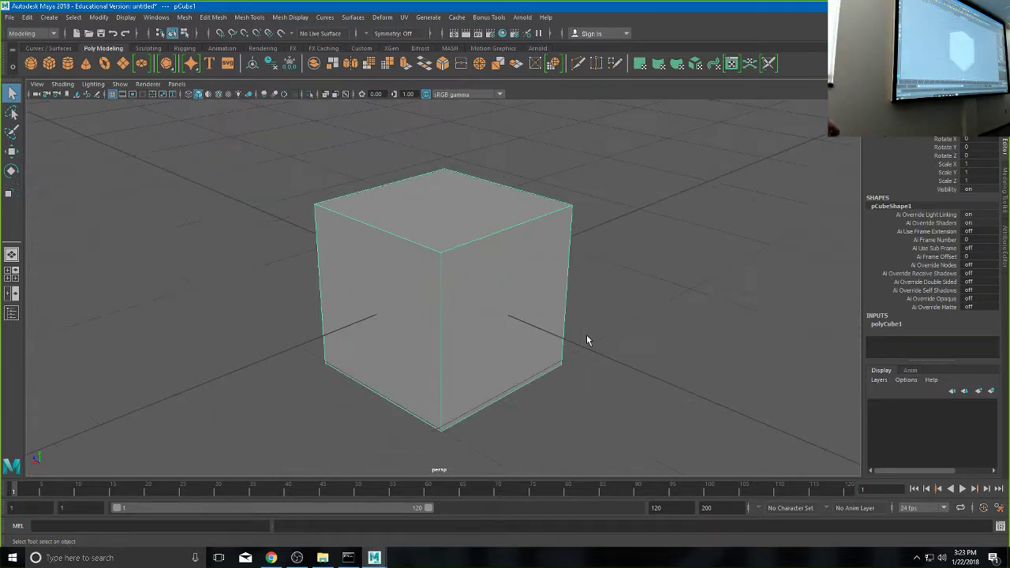
scroll(587, 340, "down", 8)
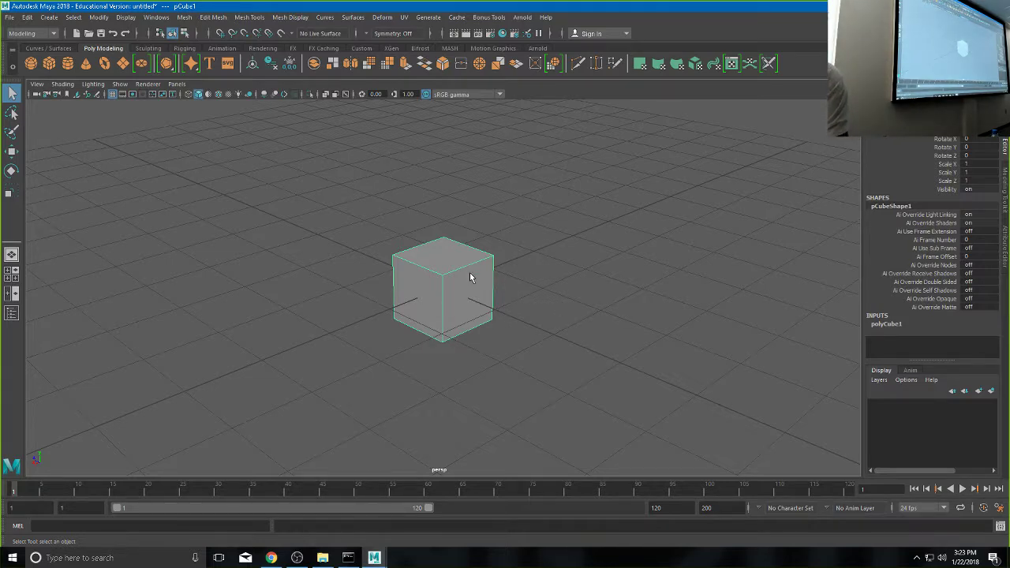
- Pan the perspective view, call up the hotbox briefly, and orbit until the cube appears small and off-centre
middle_click_drag(466, 305, 532, 311, "alt")
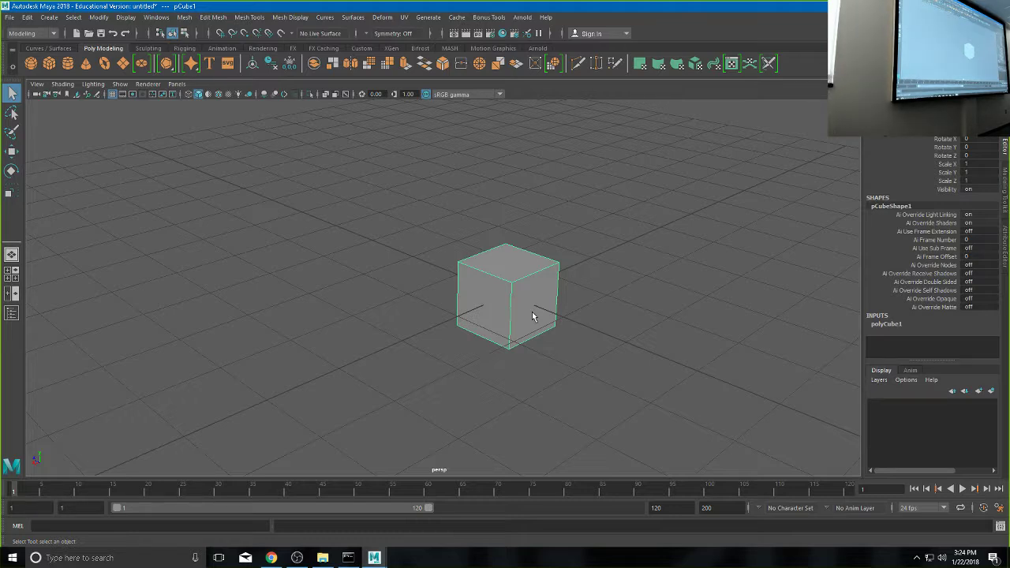
right_click_drag(532, 312, 352, 302, "alt")
key("space")
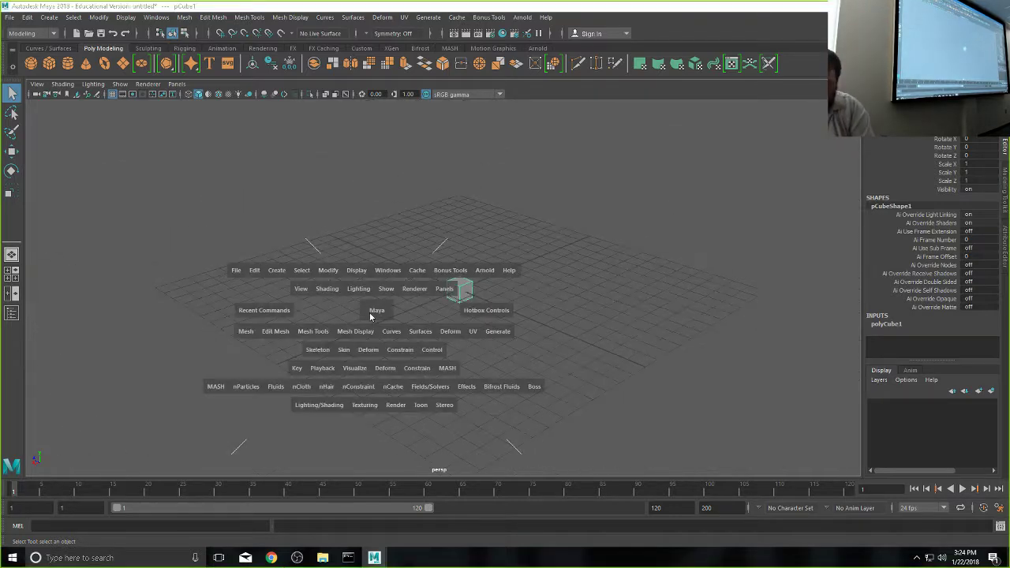
mouse_move(369, 311)
left_mouse_down()
mouse_move(571, 329)
mouse_move(373, 314)
left_mouse_up()
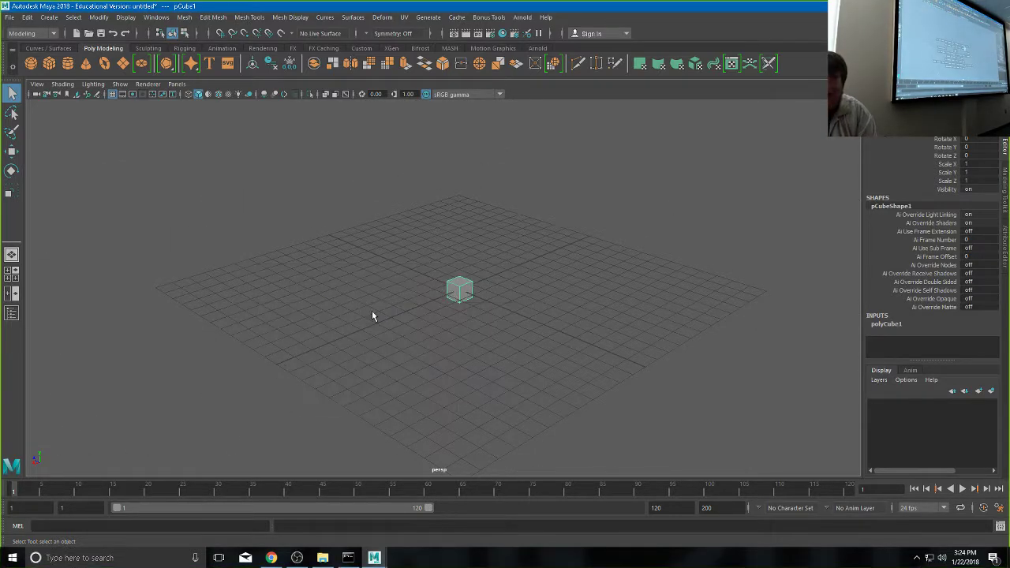
middle_click_drag(372, 316, 706, 324, "alt")
left_click_drag(705, 325, 531, 152, "alt")
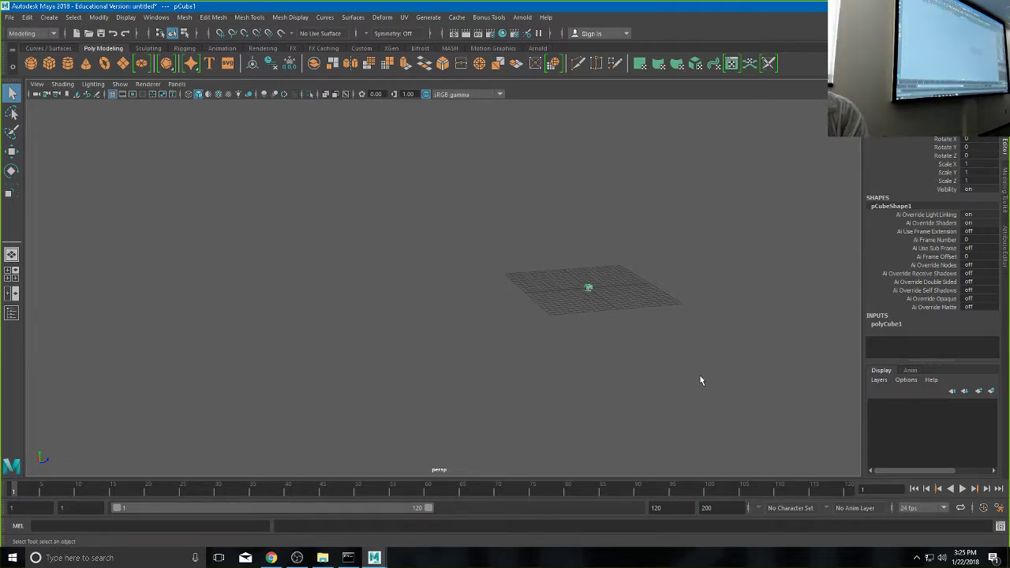
left_click_drag(519, 326, 591, 320, "alt")
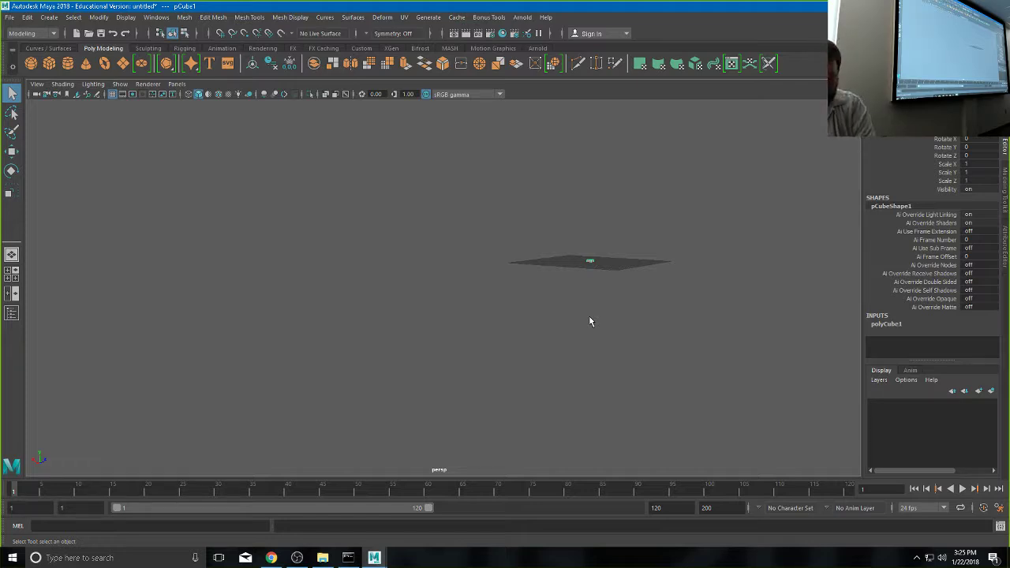
- Frame the selected cube in the perspective view and pull back to an elevated view of it
key("f")
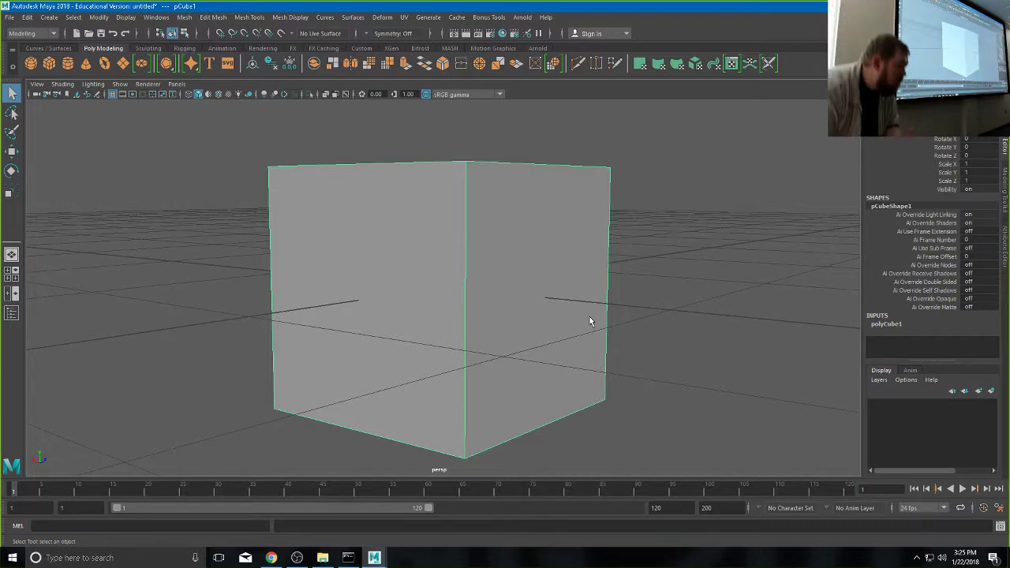
left_click_drag(692, 318, 539, 286, "alt")
right_click_drag(539, 286, 422, 298, "alt")
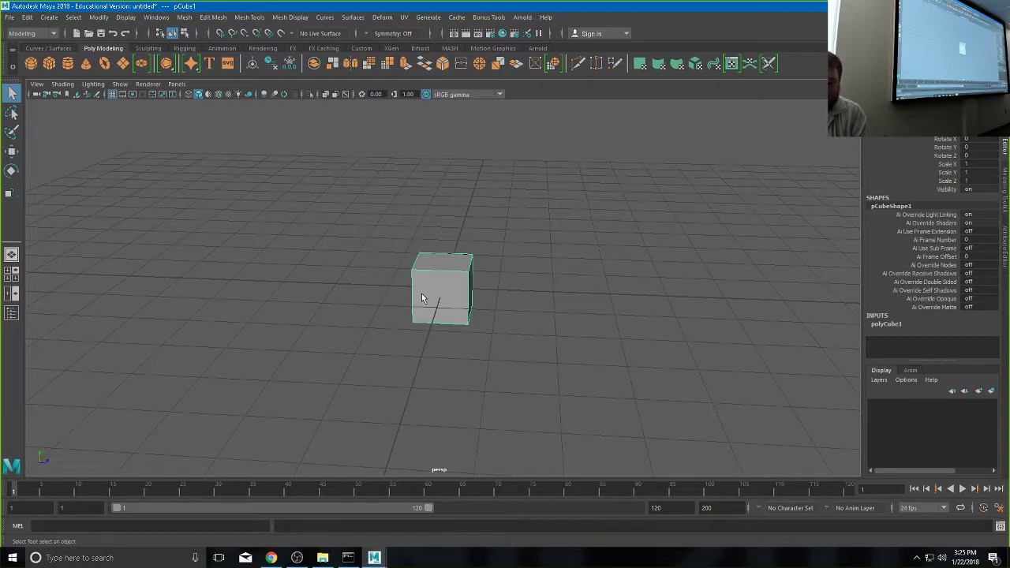
- Delete the cube and create a new polygon cube at the grid's origin
key("Delete")
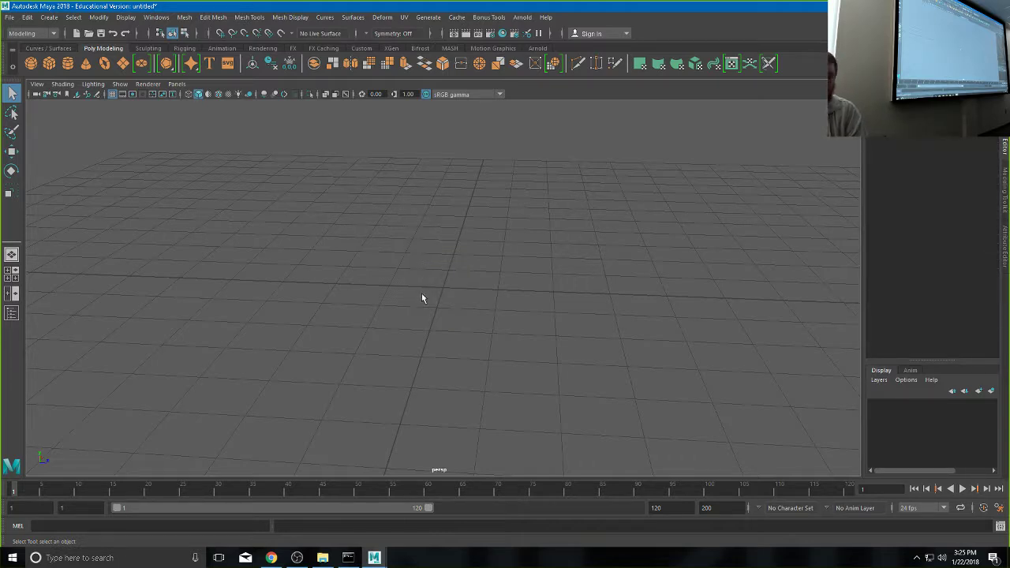
left_click(49, 63)
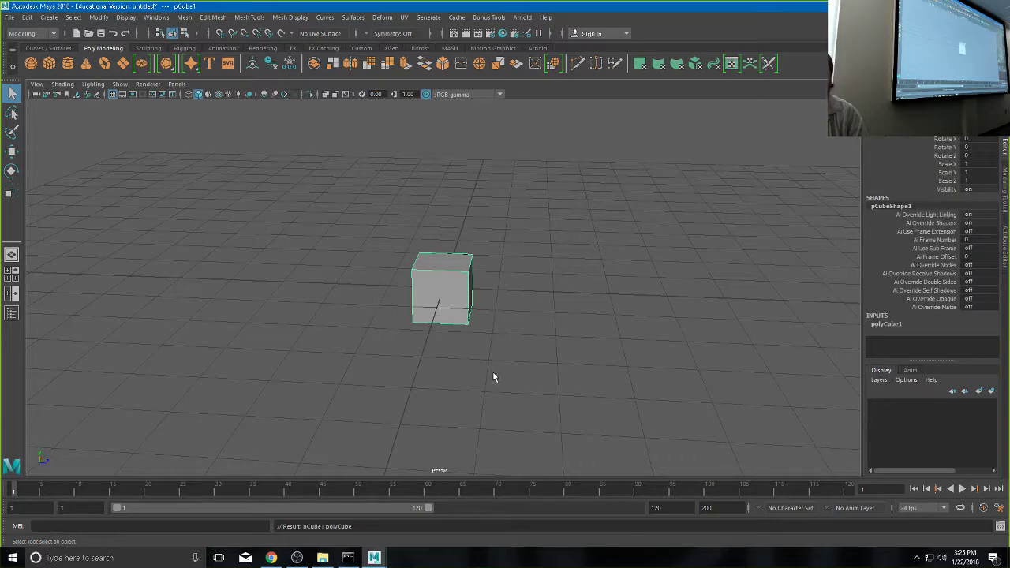
mouse_move(455, 322)
left_mouse_down("alt")
mouse_move(450, 304)
mouse_move(452, 319)
left_mouse_up("alt")
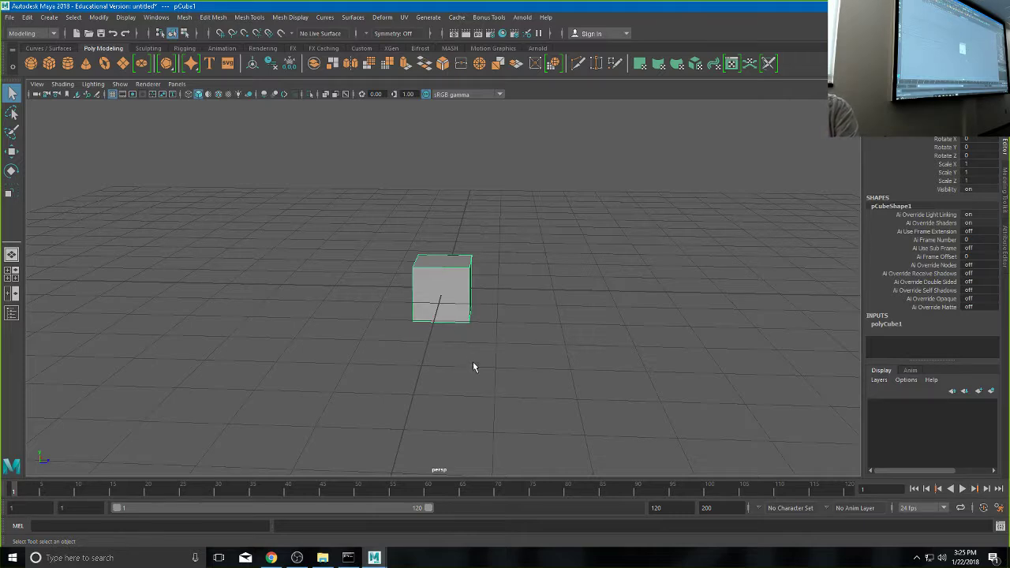
left_click_drag(419, 294, 432, 306, "alt")
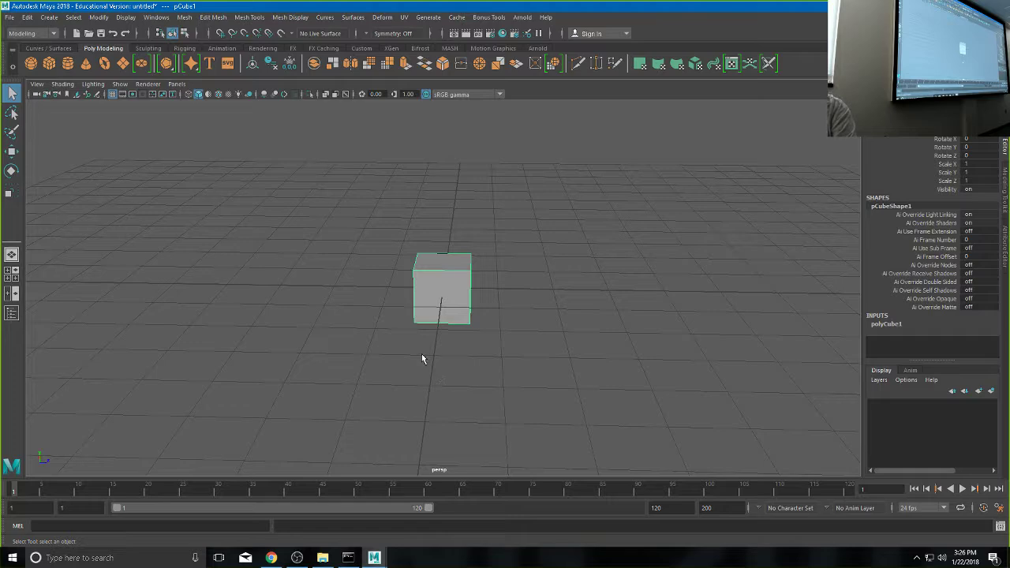
left_click_drag(423, 350, 421, 263, "alt")
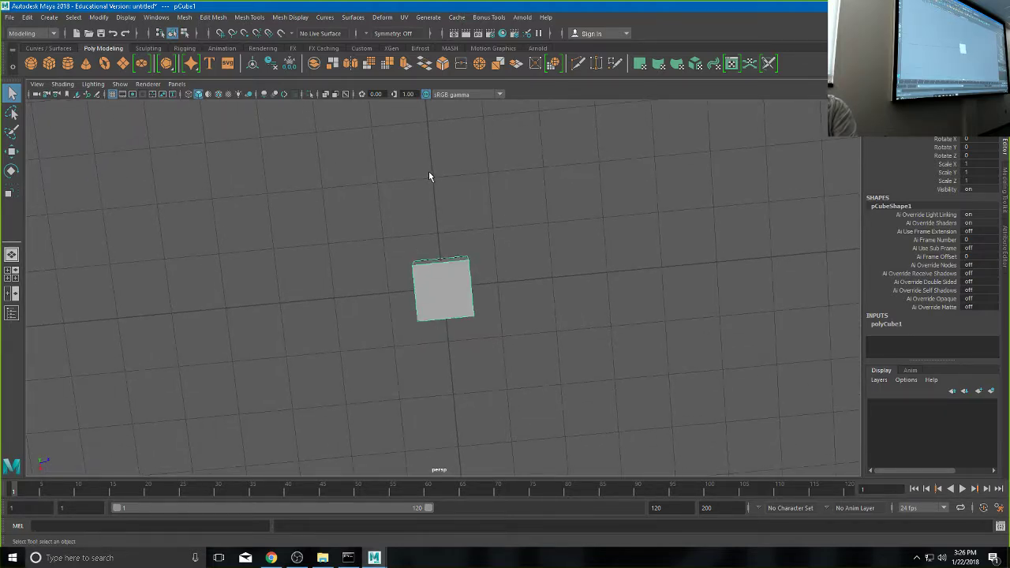
left_click_drag(428, 177, 514, 286, "alt")
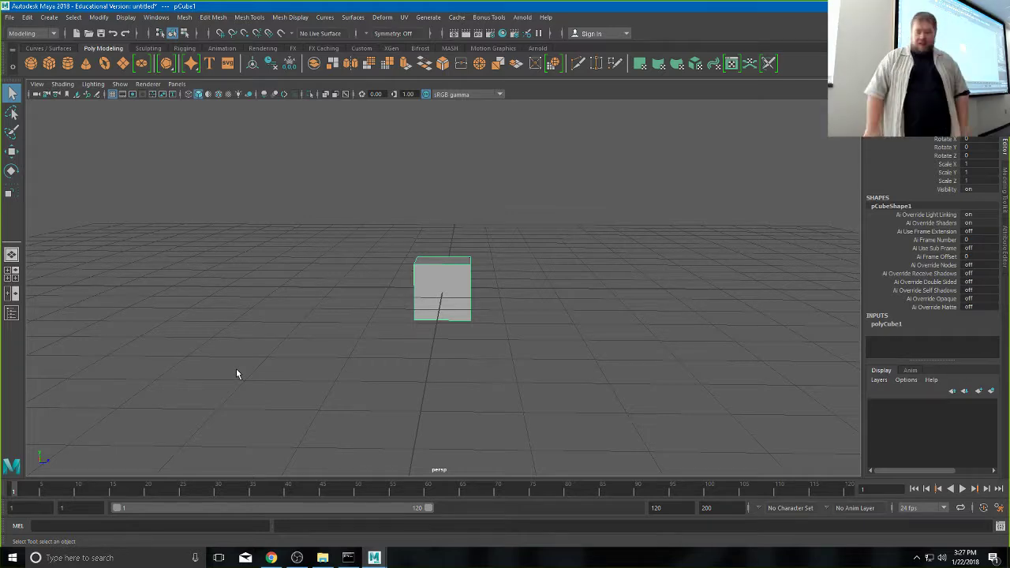
- Practise deselecting and reselecting the cube, alternating direct picks, marquee selections and clearing in empty space, ending with the cube selected
left_click(286, 255)
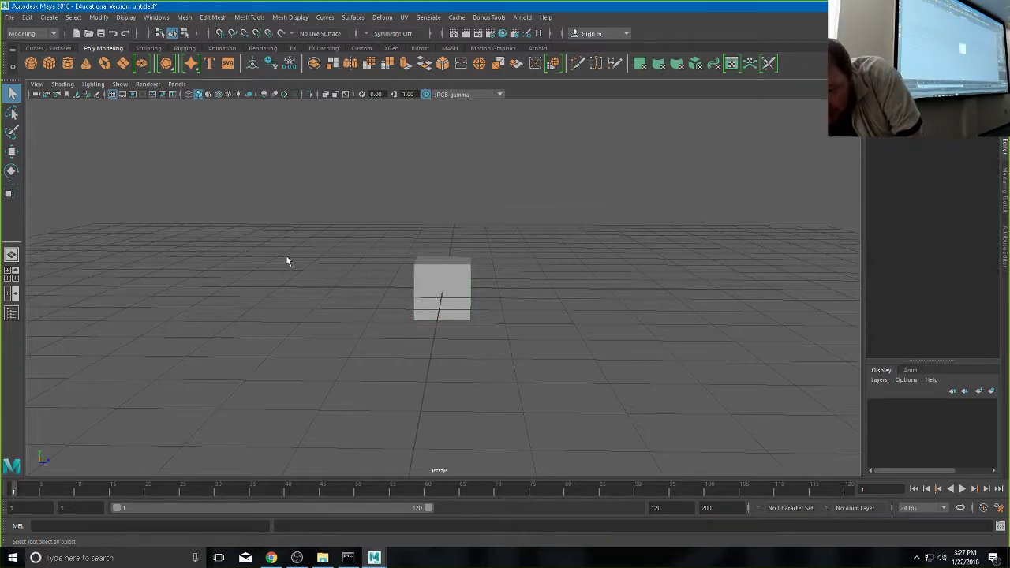
left_click_drag(297, 120, 575, 409)
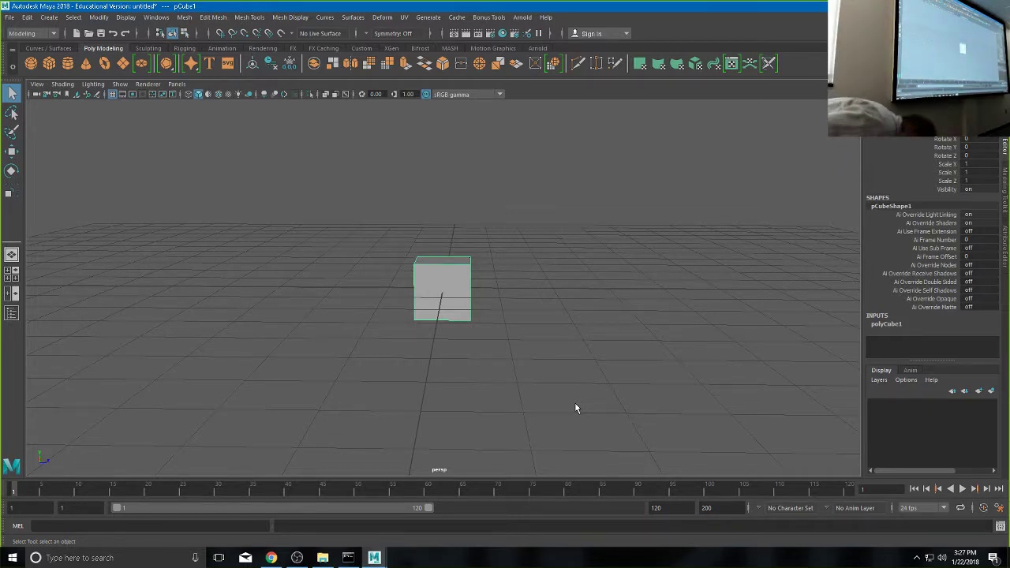
left_click(453, 241)
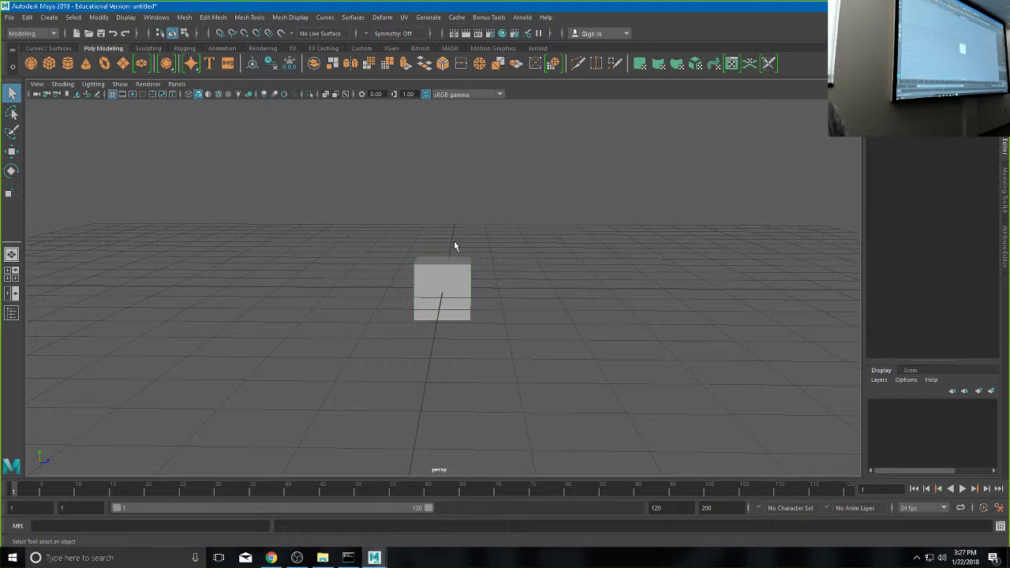
left_click(450, 269)
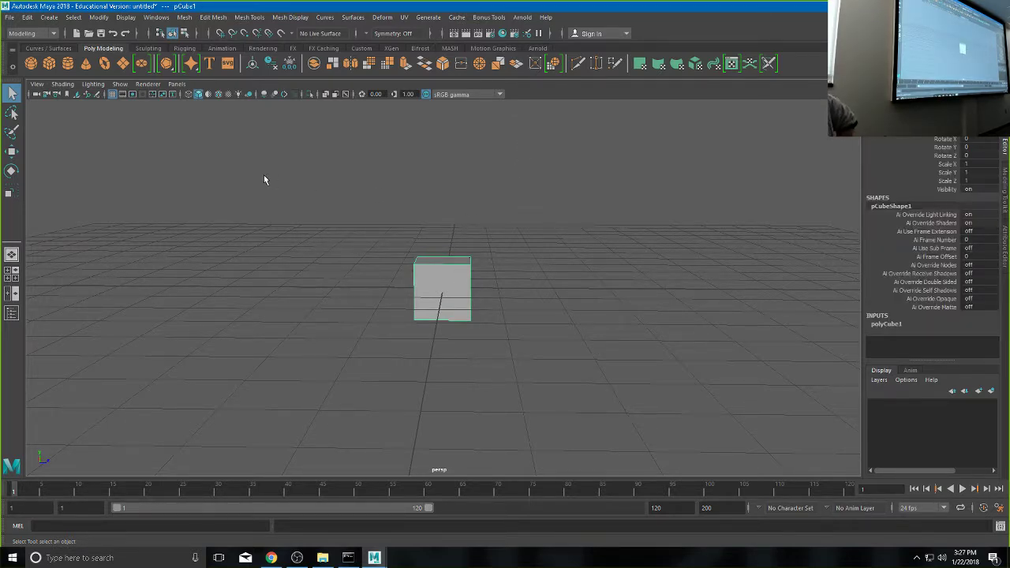
left_click_drag(113, 143, 245, 254)
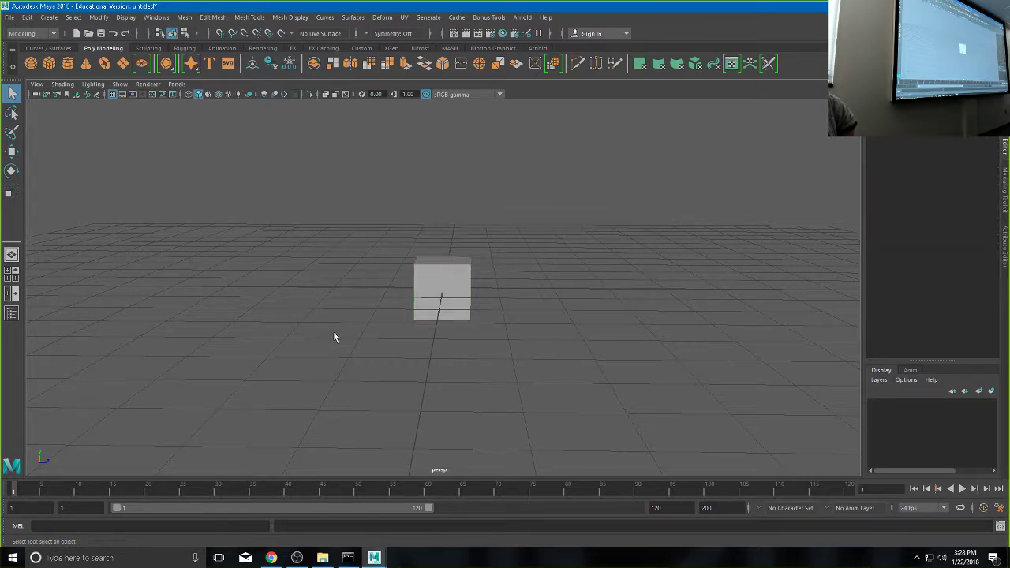
left_click(430, 284)
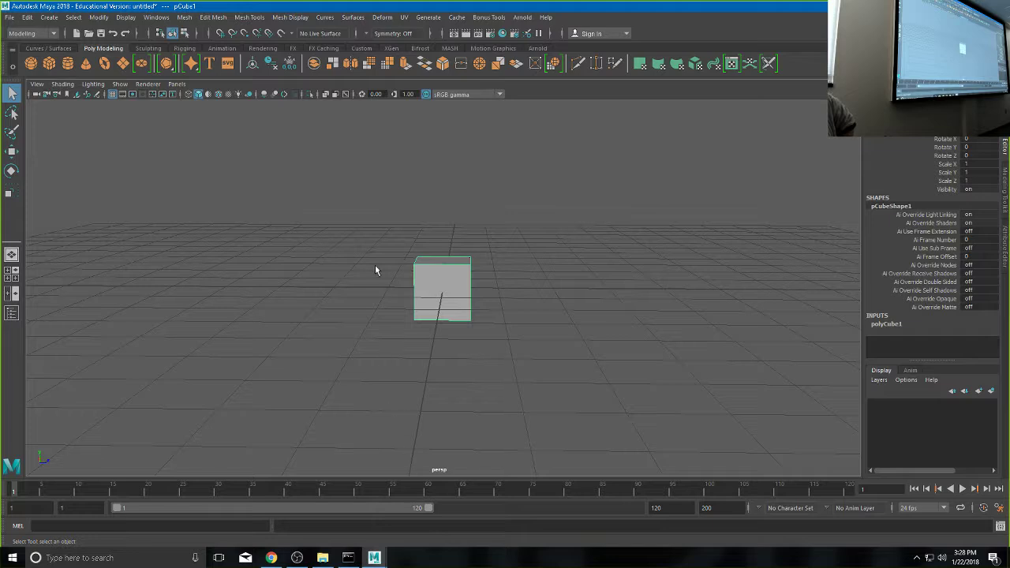
left_click(647, 380)
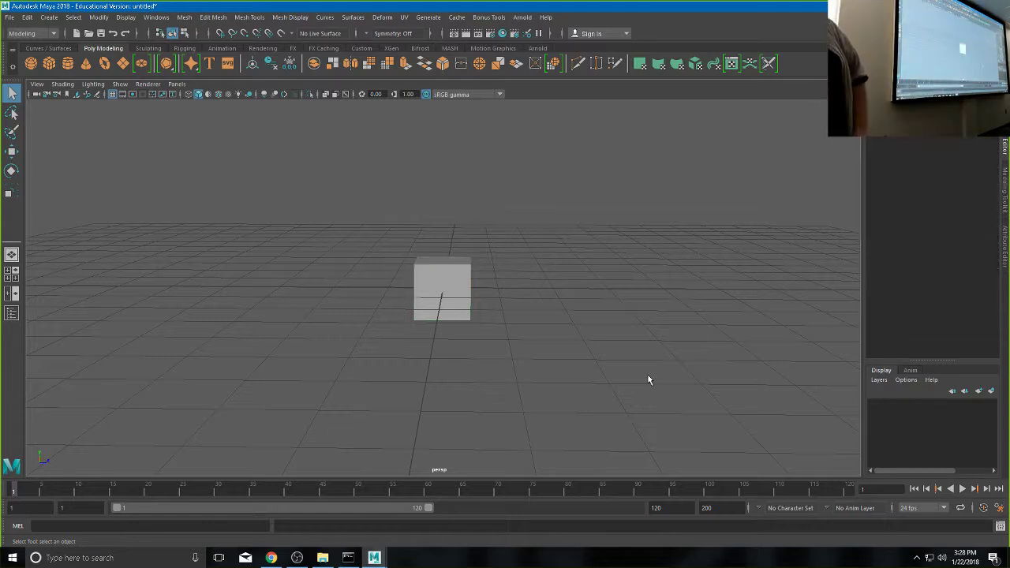
left_click_drag(388, 221, 510, 338)
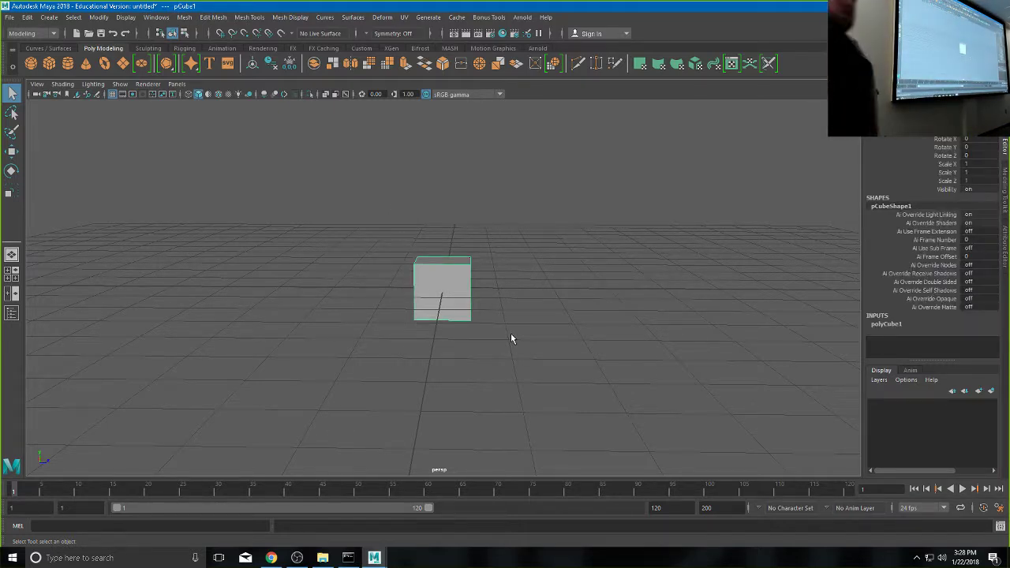
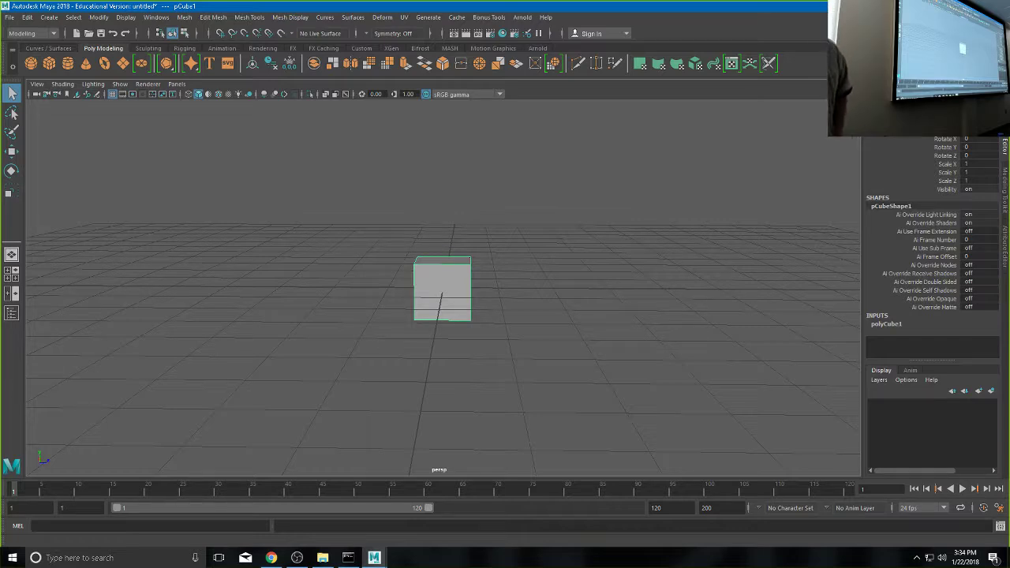
- Reposition the cube above and away from the grid's centre by entering new translation values for its axes
key("ctrl+z")
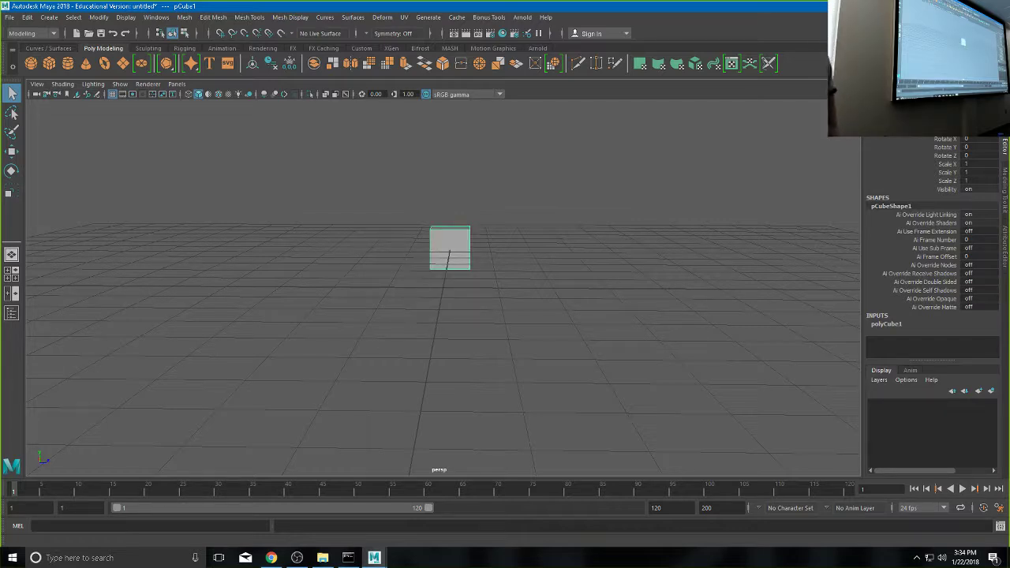
left_click_drag(600, 218, 540, 308, "alt")
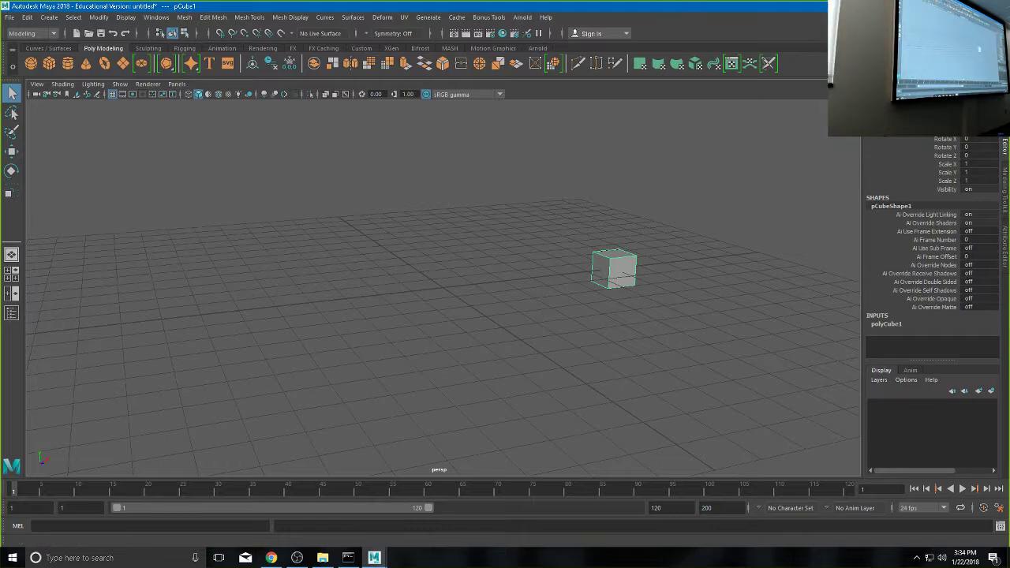
key("Return")
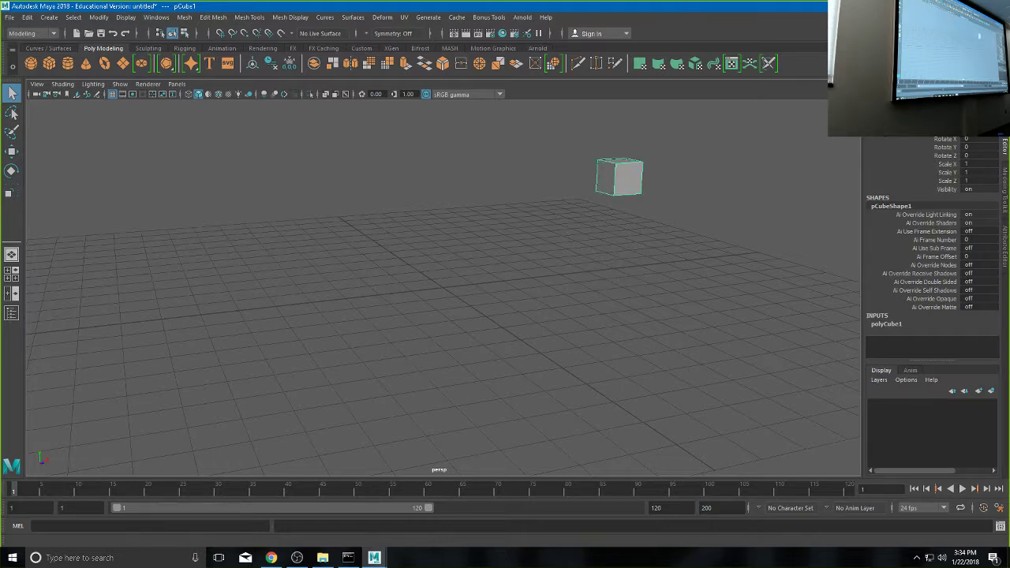
key("Return")
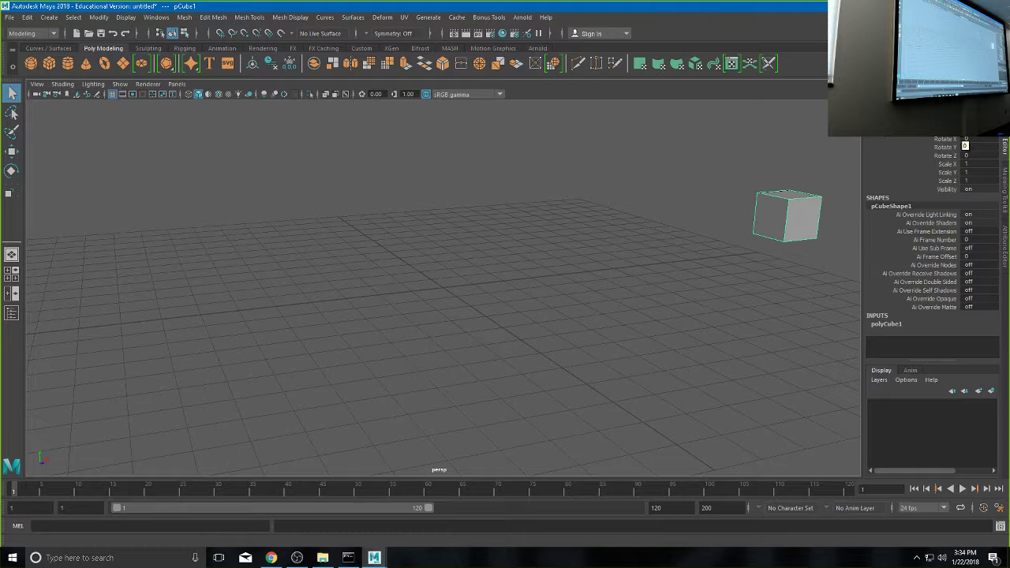
- Move the cube freely and then along its single axes to about X -9.37, Y 6.33, Z 5.72
left_click_drag(579, 237, 643, 259, "alt")
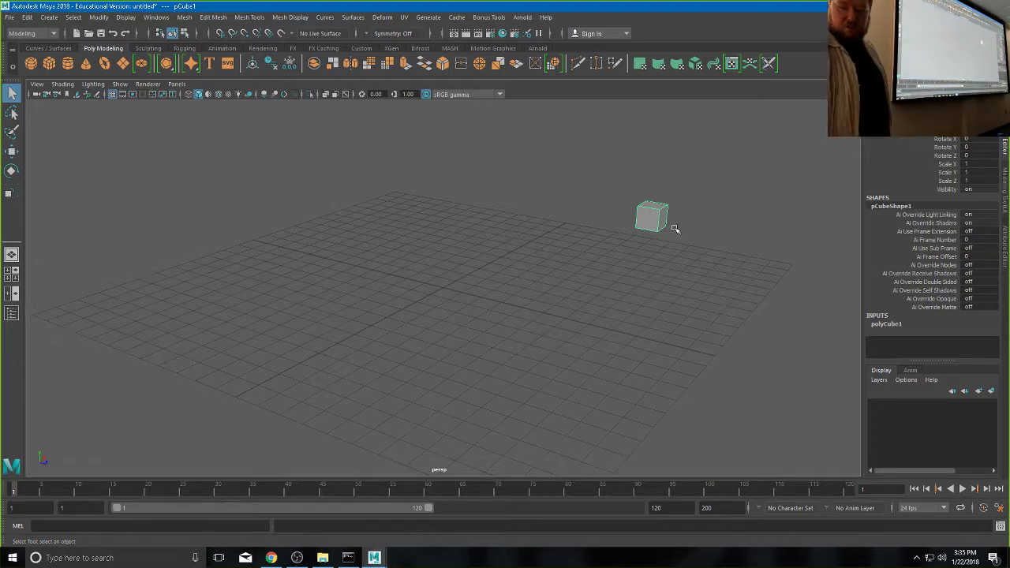
key("w")
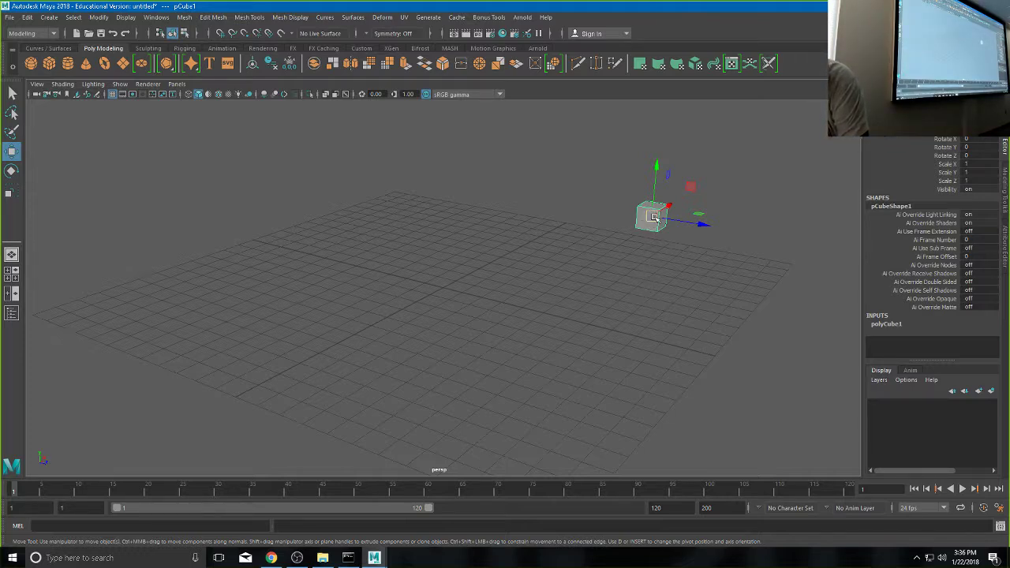
left_click_drag(654, 217, 408, 202)
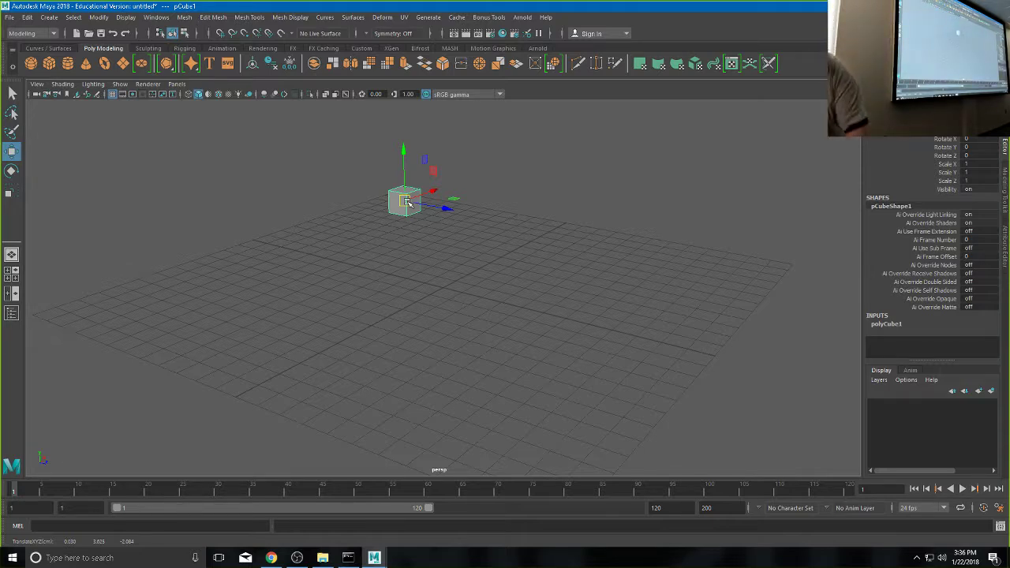
mouse_move(404, 202)
left_mouse_down()
mouse_move(402, 413)
mouse_move(434, 180)
mouse_move(416, 179)
mouse_move(426, 130)
mouse_move(376, 267)
mouse_move(325, 201)
mouse_move(428, 198)
mouse_move(421, 325)
mouse_move(401, 358)
mouse_move(443, 341)
mouse_move(412, 211)
left_mouse_up()
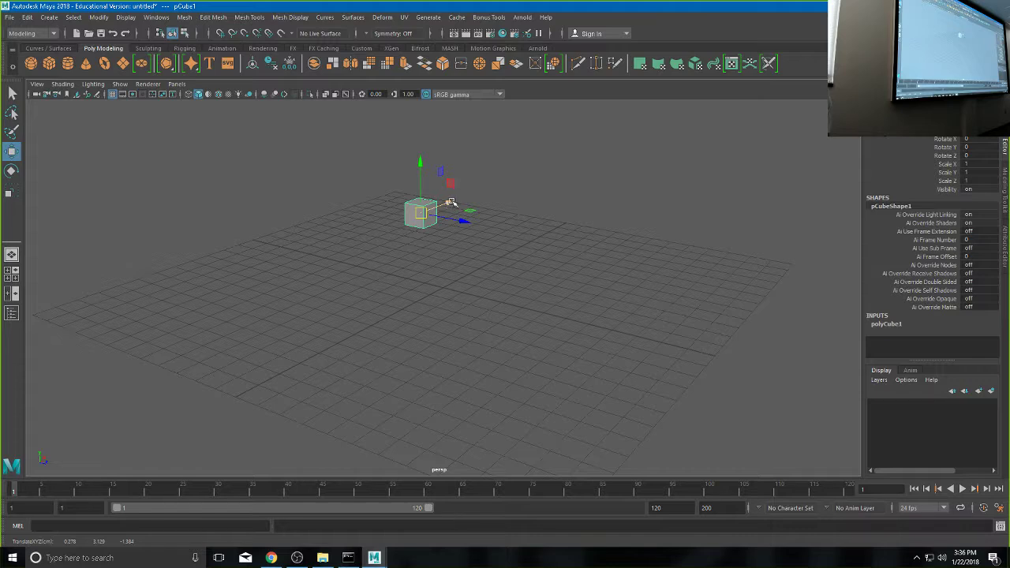
left_click_drag(449, 203, 462, 338)
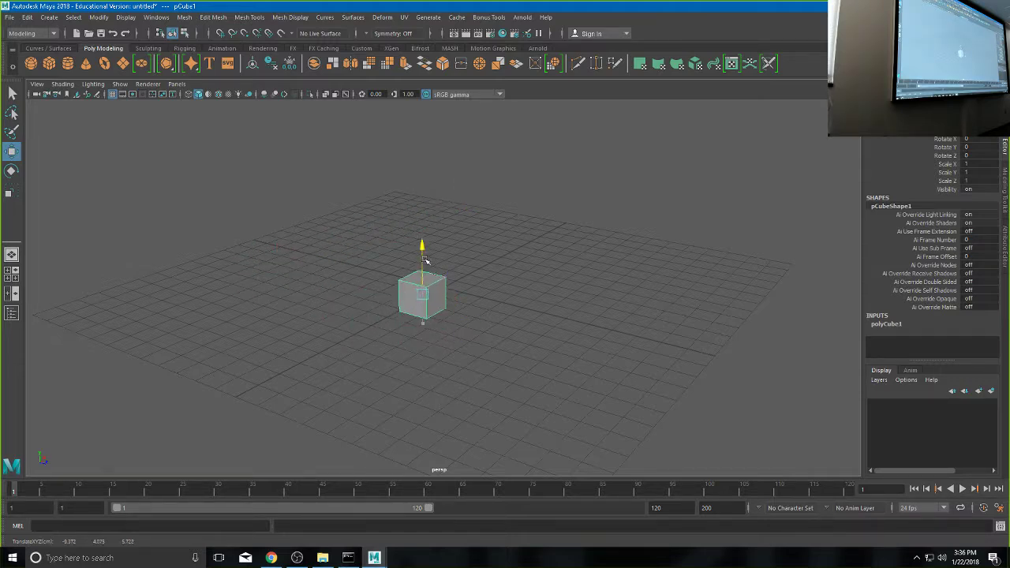
left_click_drag(424, 261, 427, 188)
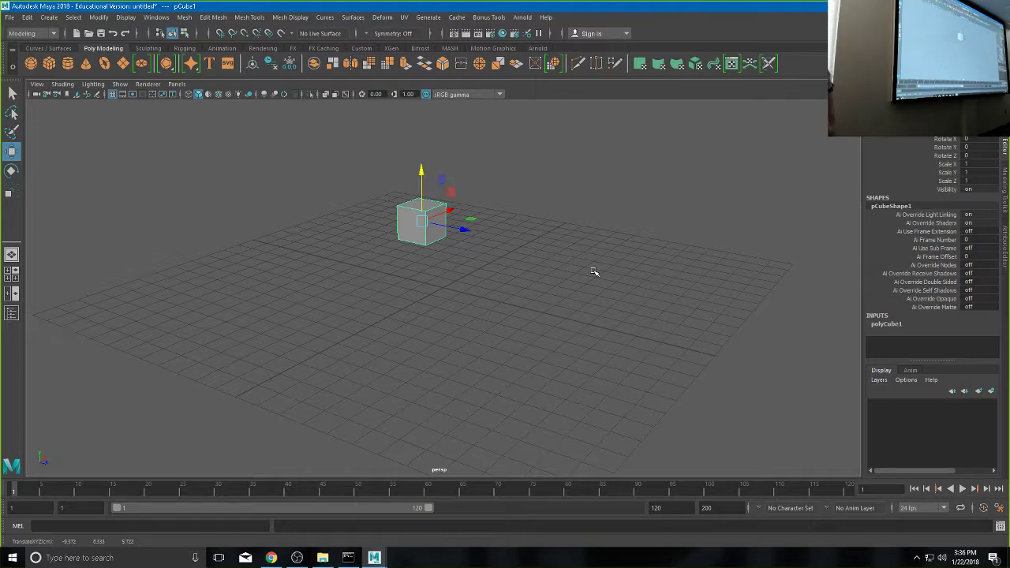
- Try moving the cube within its XY plane and its YZ plane, undoing each move
mouse_move(595, 274)
left_mouse_down("alt")
mouse_move(494, 282)
mouse_move(593, 276)
left_mouse_up("alt")
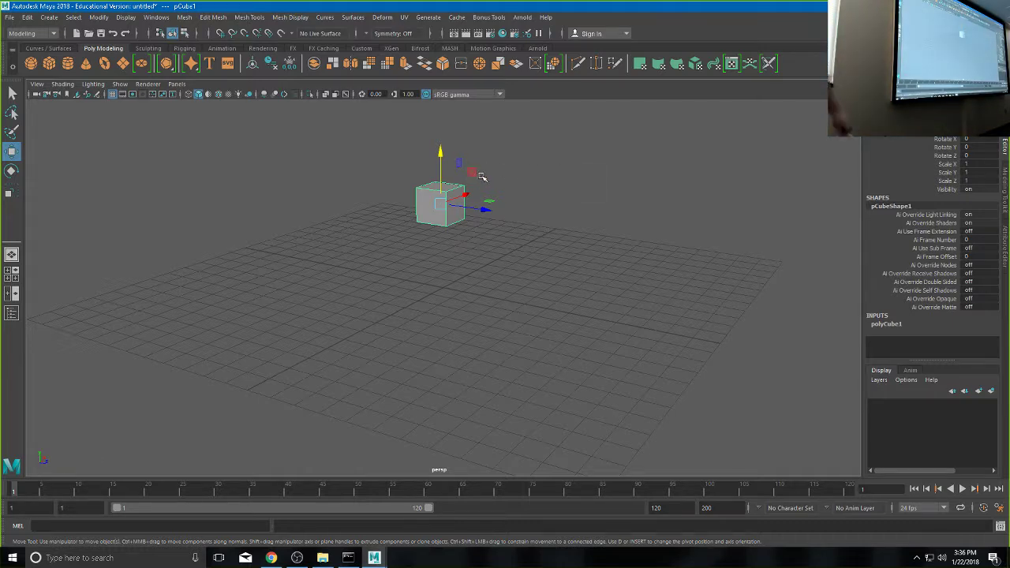
left_click_drag(489, 186, 440, 257, "alt")
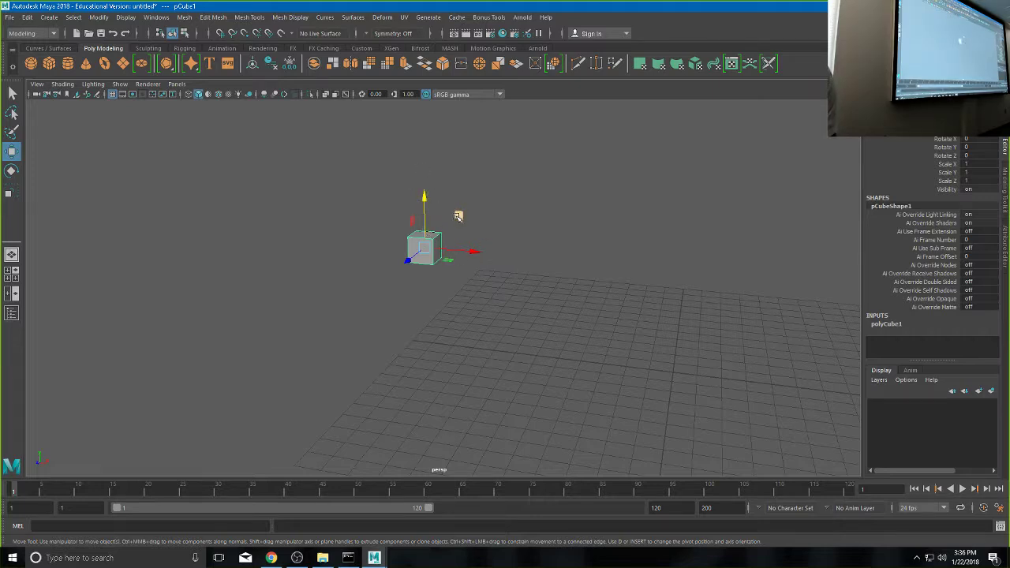
left_click_drag(460, 215, 408, 179)
key("ctrl+z")
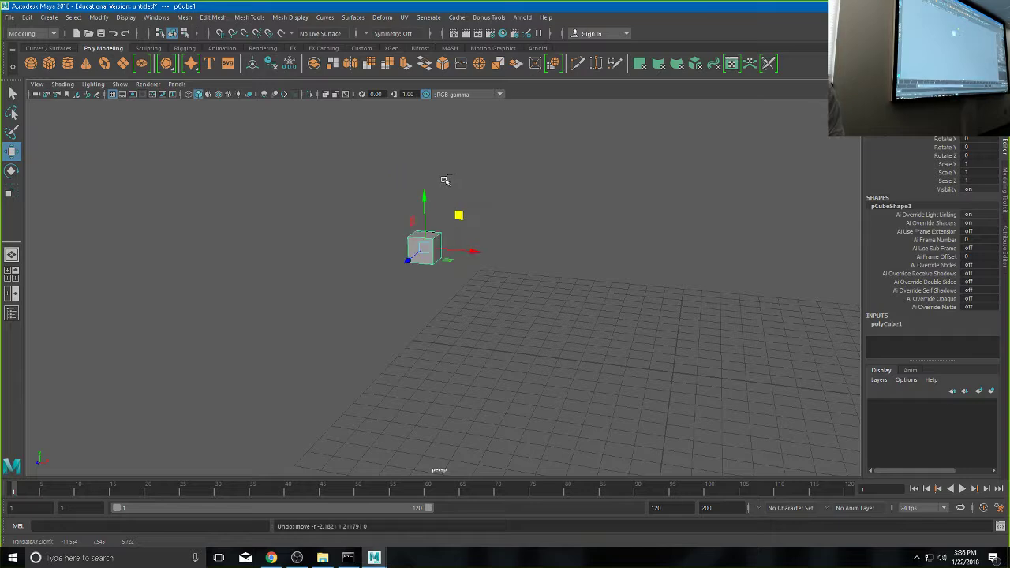
key("ctrl+z")
left_click_drag(322, 208, 244, 134, "alt")
key("ctrl+z")
key("ctrl+z")
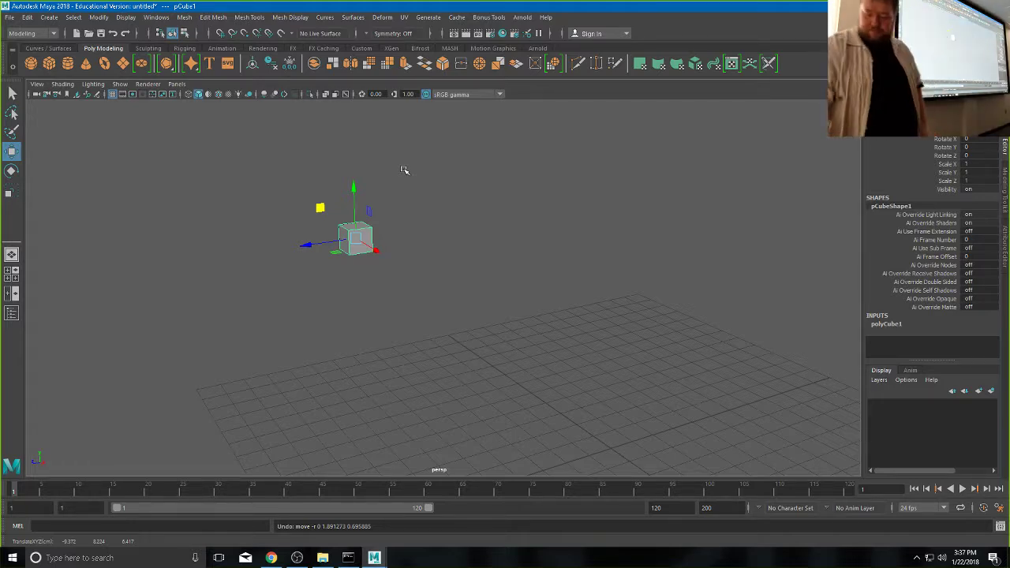
- Try rotating the cube freely on all three axes, highlight its rotation values, and undo the rotation
key("e")
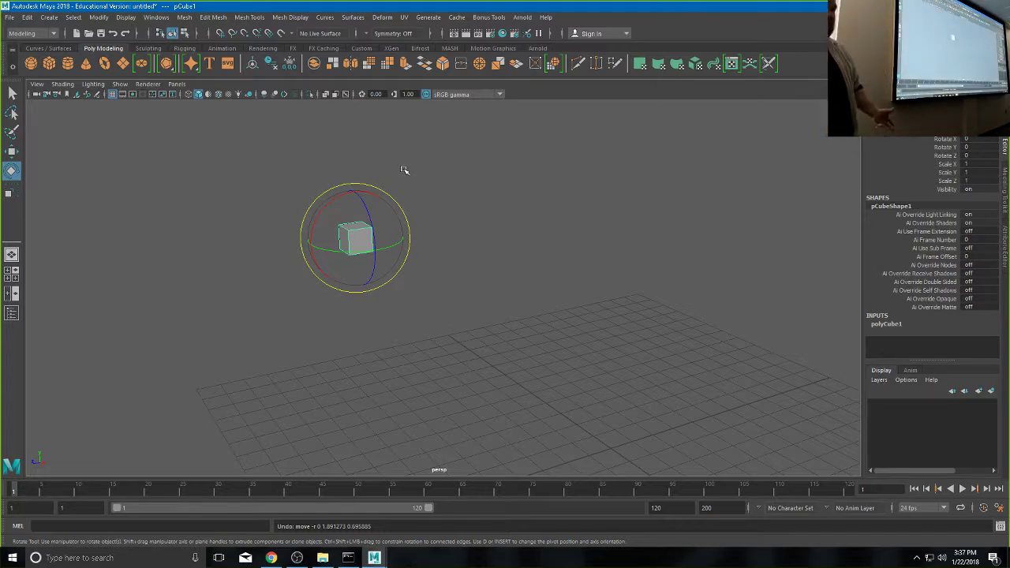
mouse_move(355, 237)
left_mouse_down()
mouse_move(334, 267)
mouse_move(348, 265)
mouse_move(352, 233)
mouse_move(332, 237)
mouse_move(350, 220)
mouse_move(355, 233)
mouse_move(341, 241)
left_mouse_up()
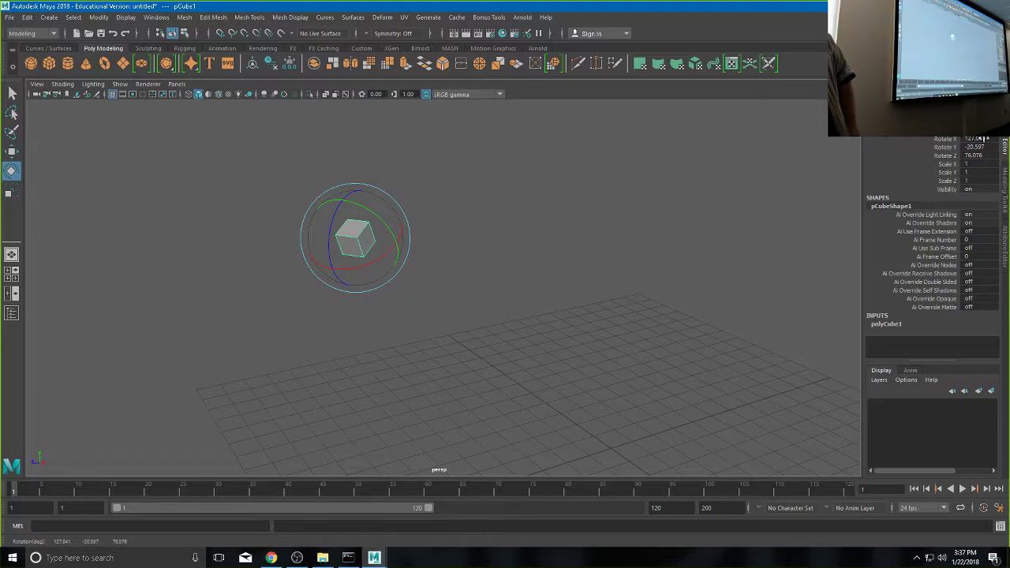
left_click_drag(987, 139, 983, 156)
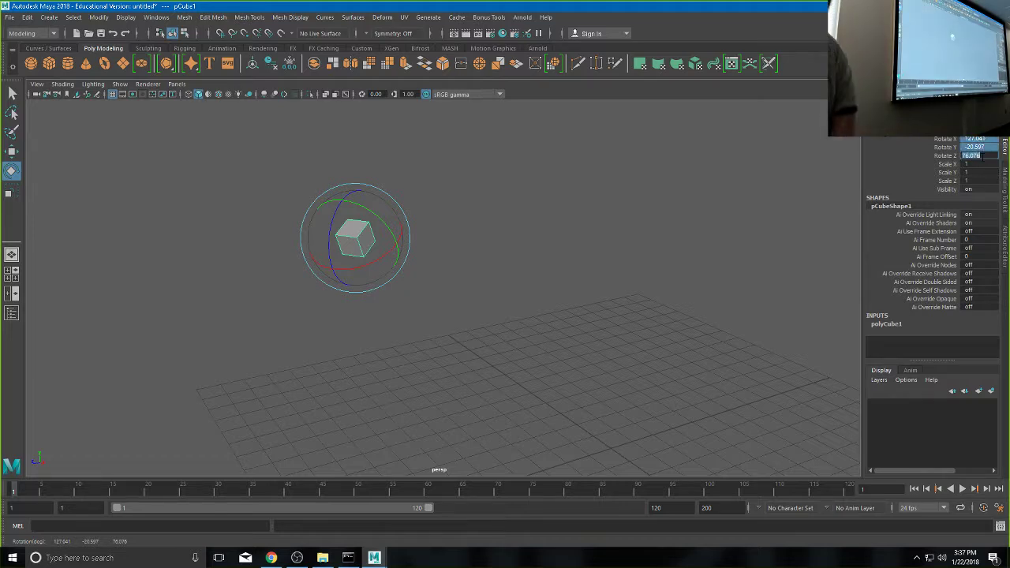
left_click(582, 158)
key("ctrl+z")
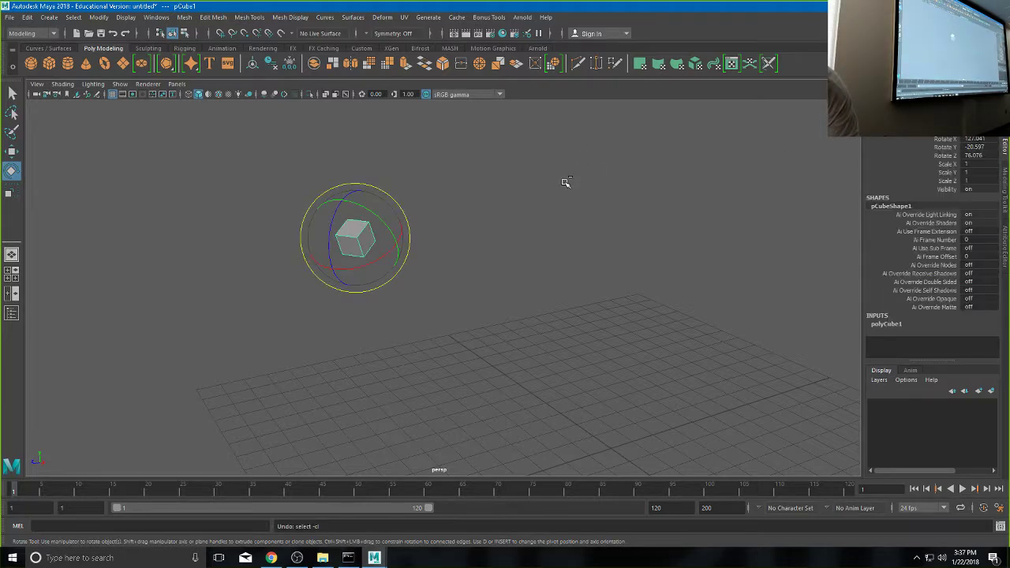
key("ctrl+z")
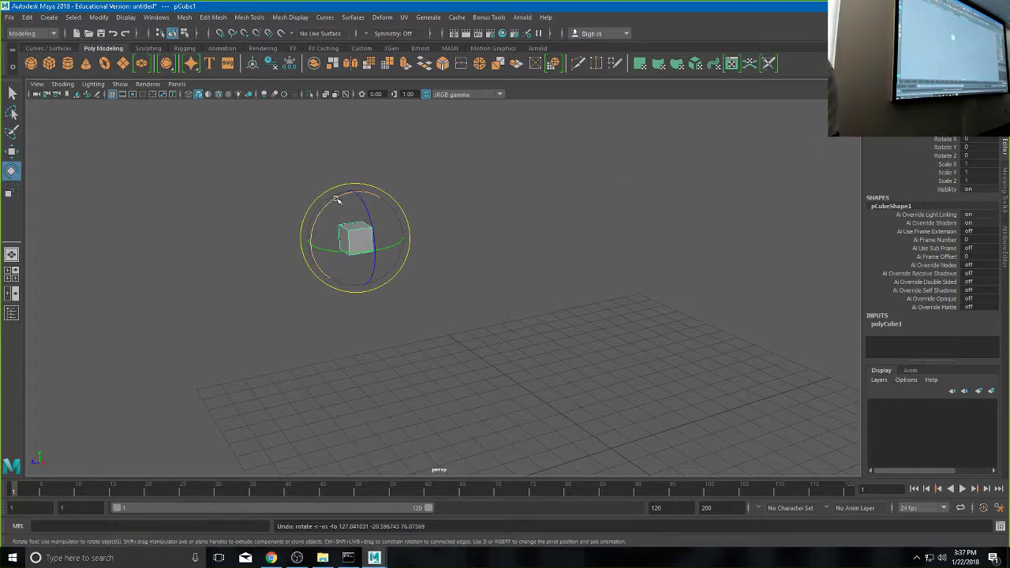
- Try rotating the cube about its X axis only, undoing the rotation and reselecting the cube for another attempt
left_click_drag(337, 199, 322, 235)
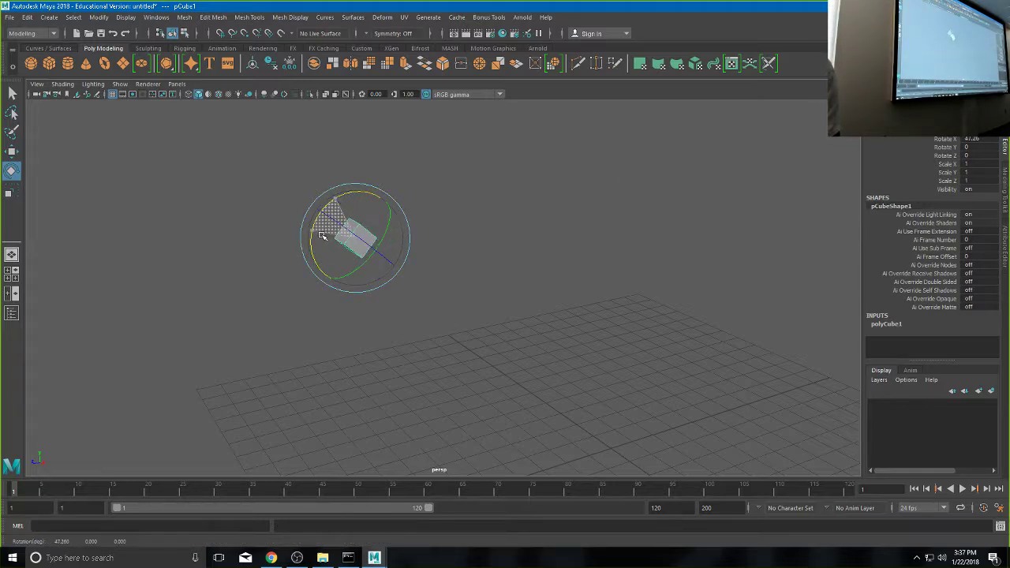
key("ctrl+z")
left_click(332, 218)
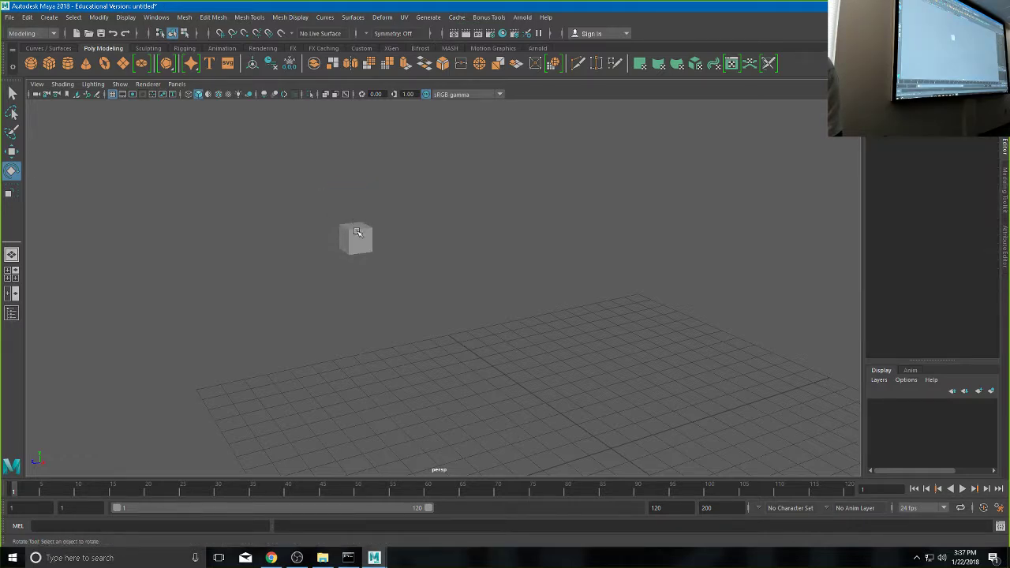
left_click(358, 233)
left_click_drag(338, 198, 431, 268)
key("ctrl+z")
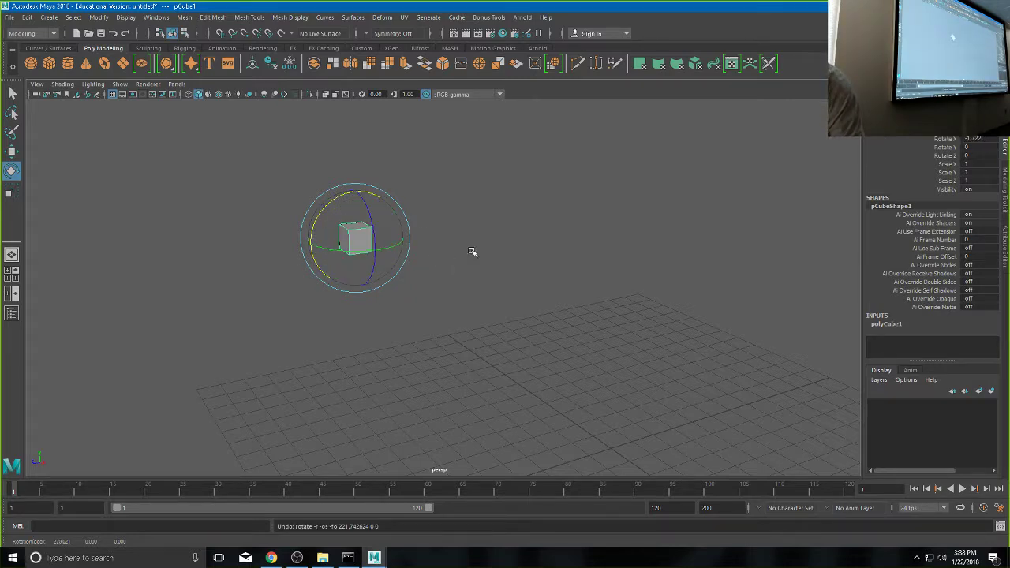
- Reselect the cube and set its Rotate X value to 1
left_click(500, 253)
left_click(363, 241)
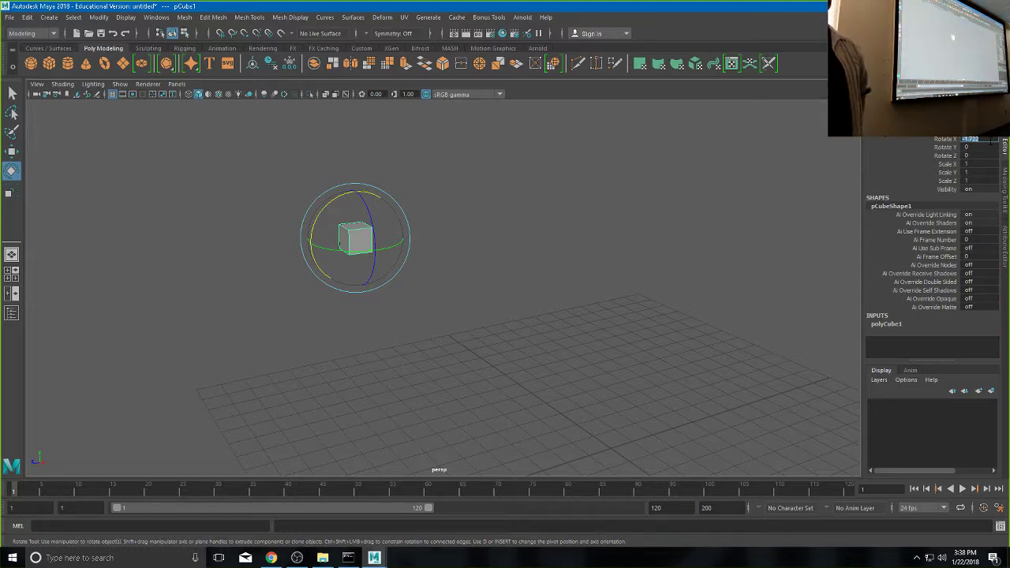
key("BackSpace")
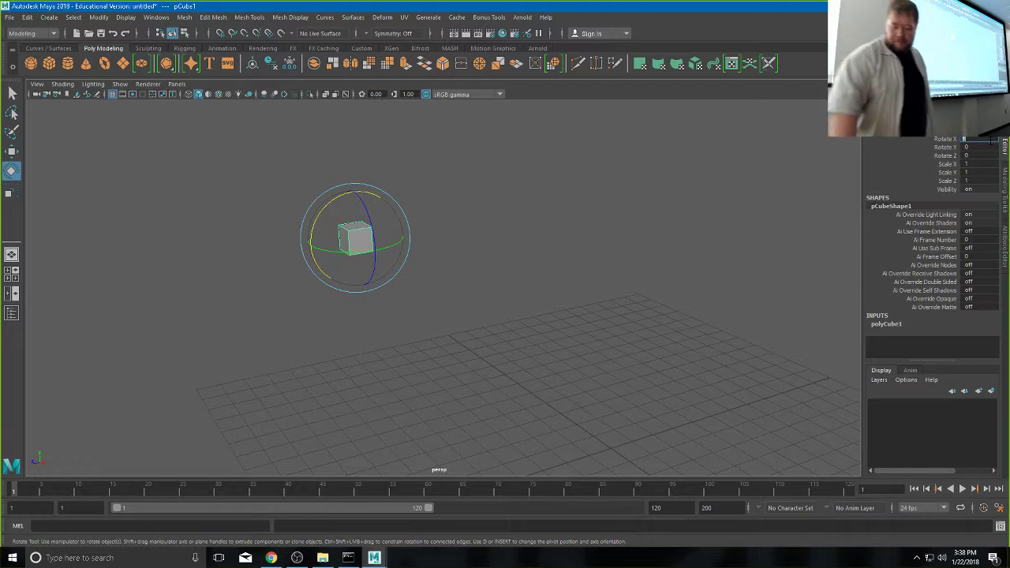
type("45")
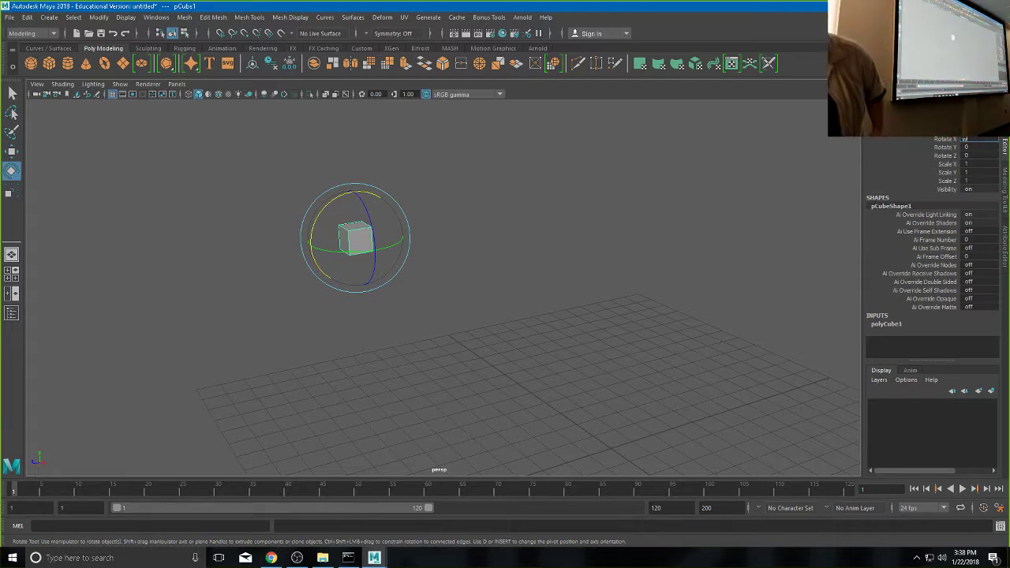
type("w")
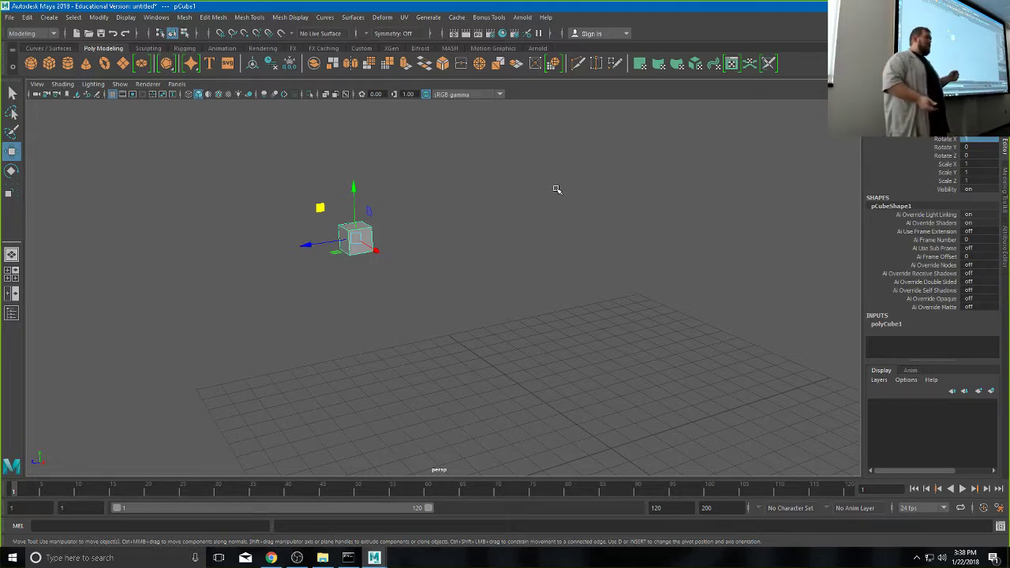
- Scale the cube into a long thin board of about 13.015 in X, 0.147 in Y and 1.741 in Z
key("r")
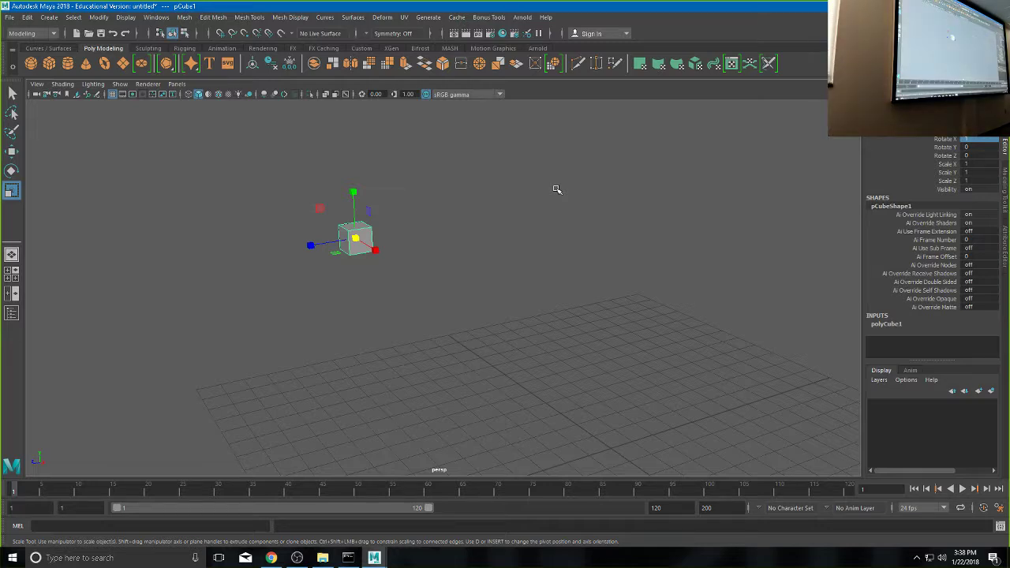
left_click_drag(355, 239, 565, 372)
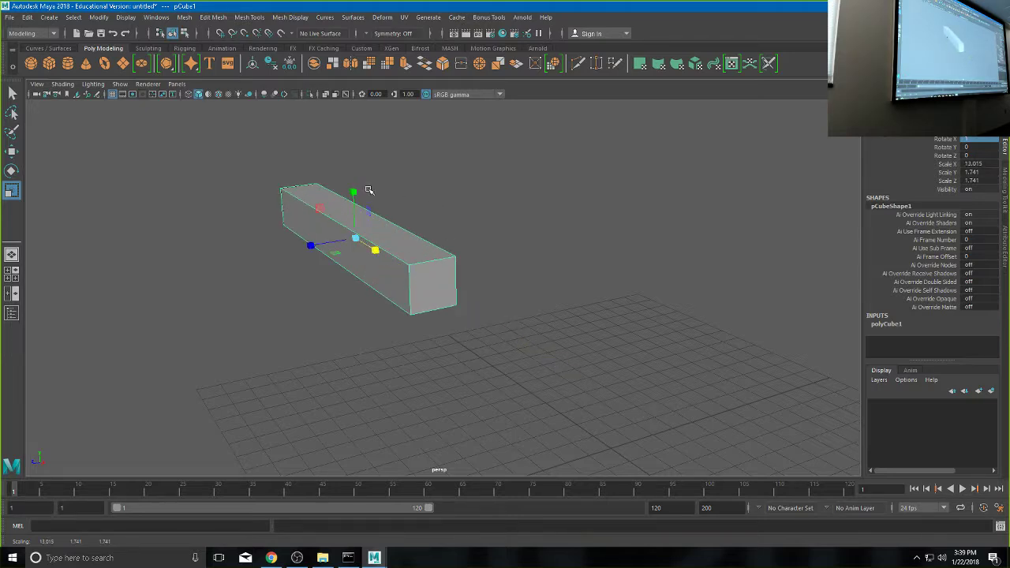
left_click_drag(354, 192, 355, 241)
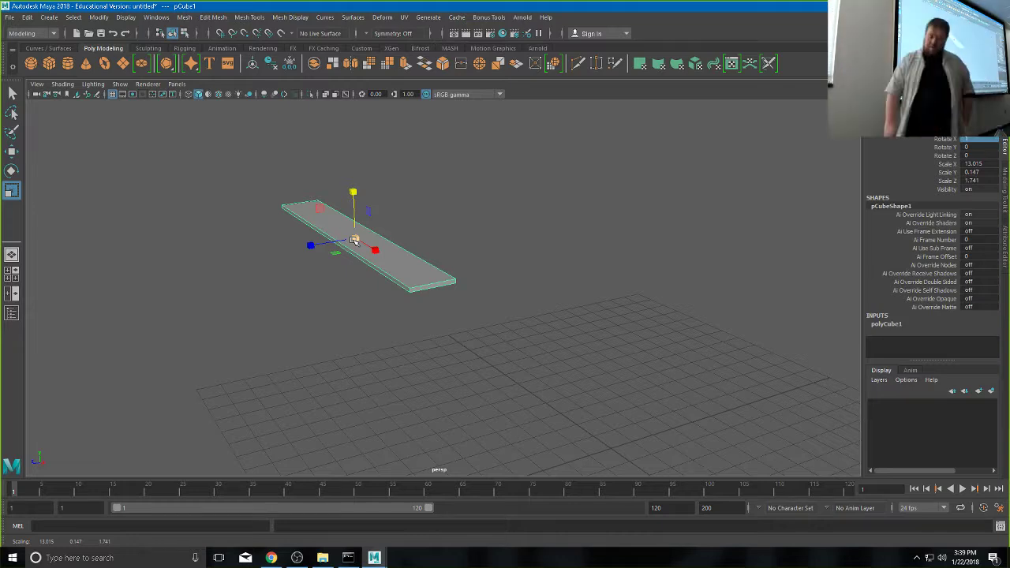
key("w")
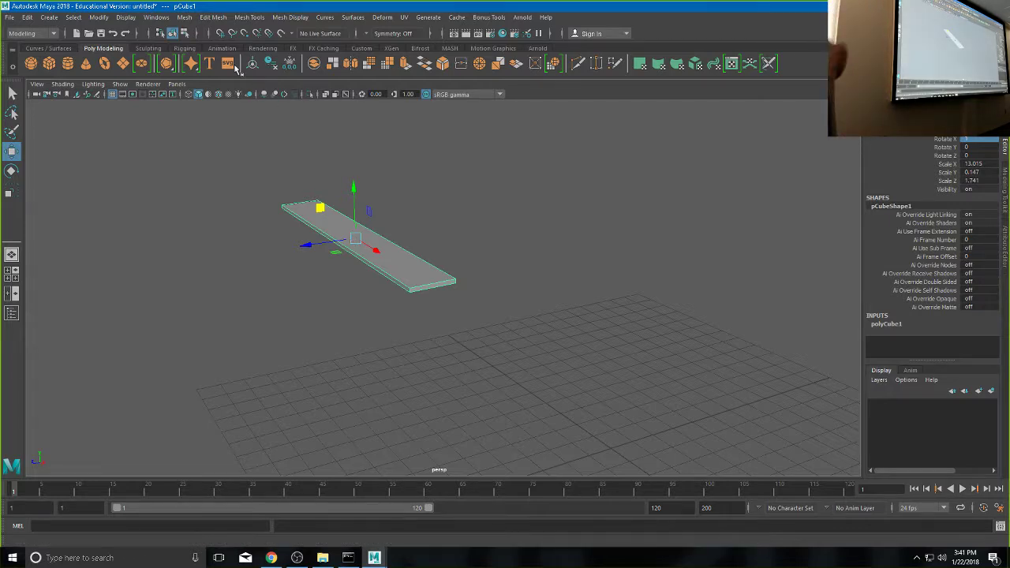
- Look up the Hotkey Editor among the settings and preferences without opening it, and clear the board's selection
left_click(154, 17)
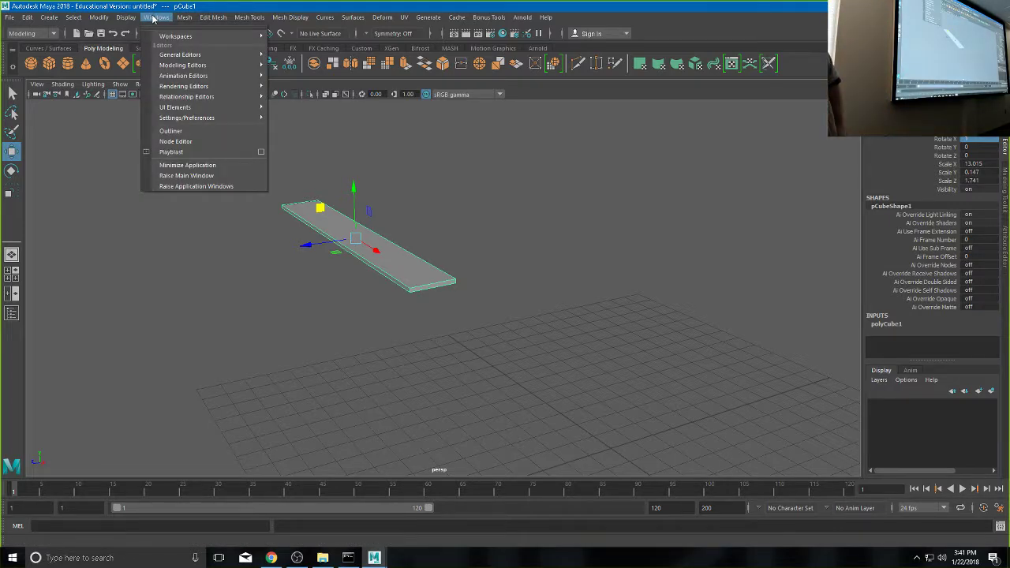
mouse_move(198, 118)
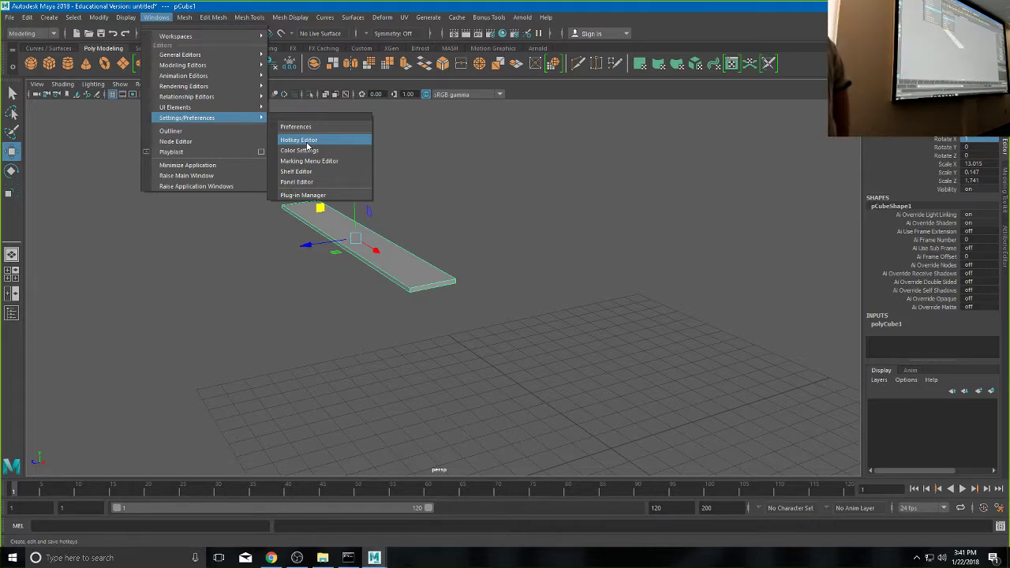
left_click(502, 165)
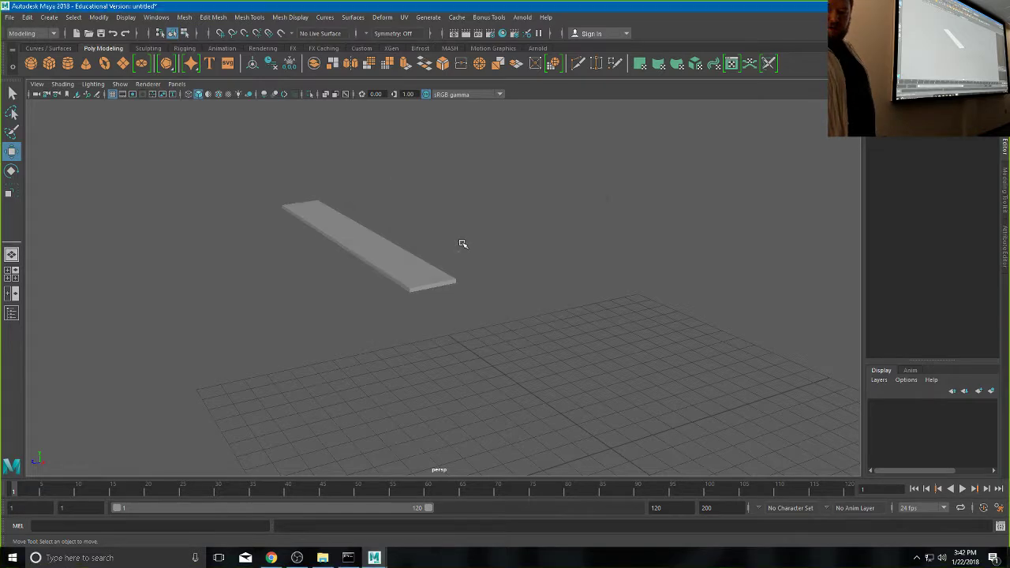
- Switch from the single perspective view to the four-view layout
key("space")
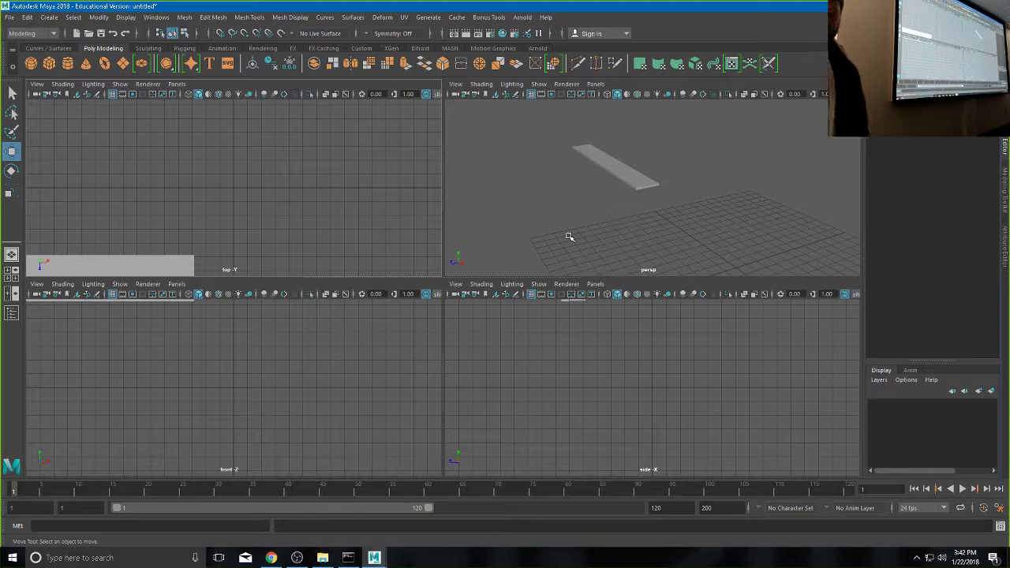
- Bring the board into view in the top, front and side views of the four-view layout and clear the selection
key("space")
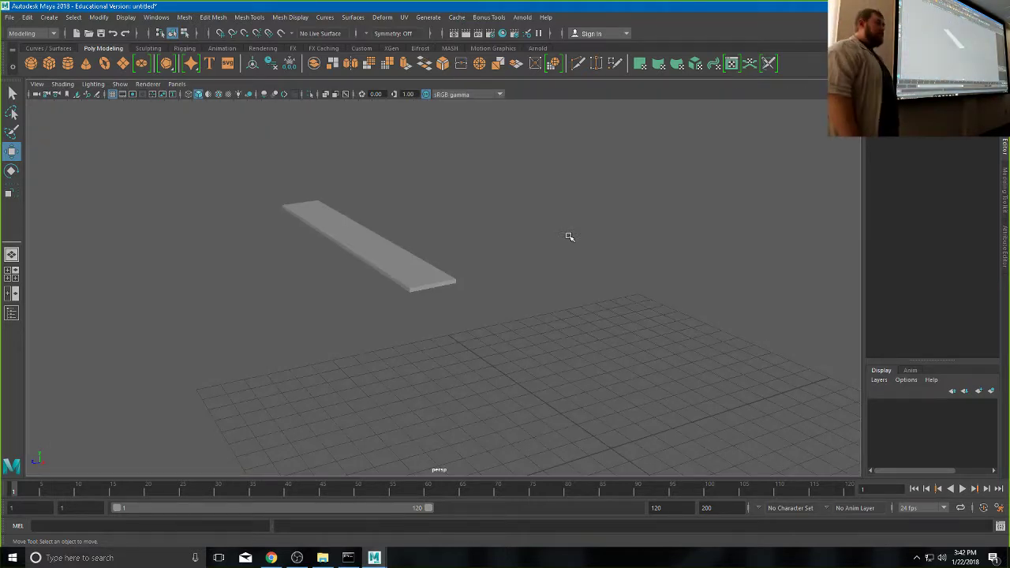
key("space")
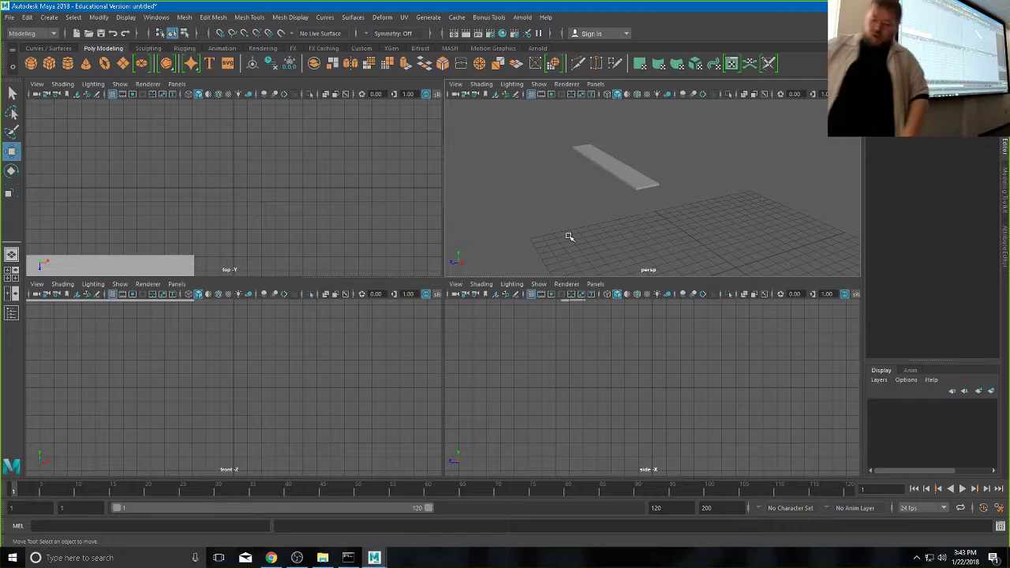
middle_click_drag(244, 214, 402, 117, "alt")
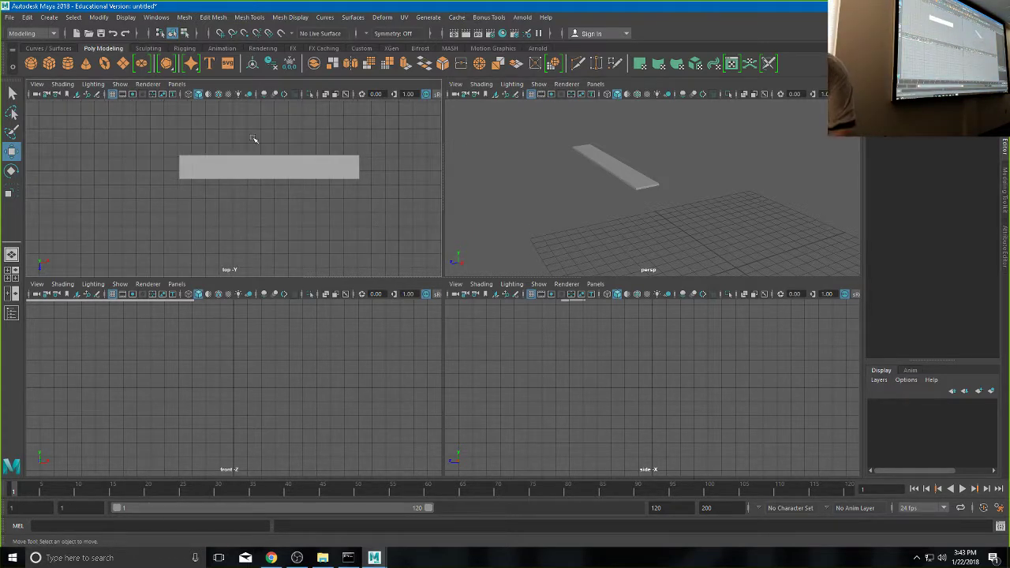
left_click_drag(187, 113, 367, 201)
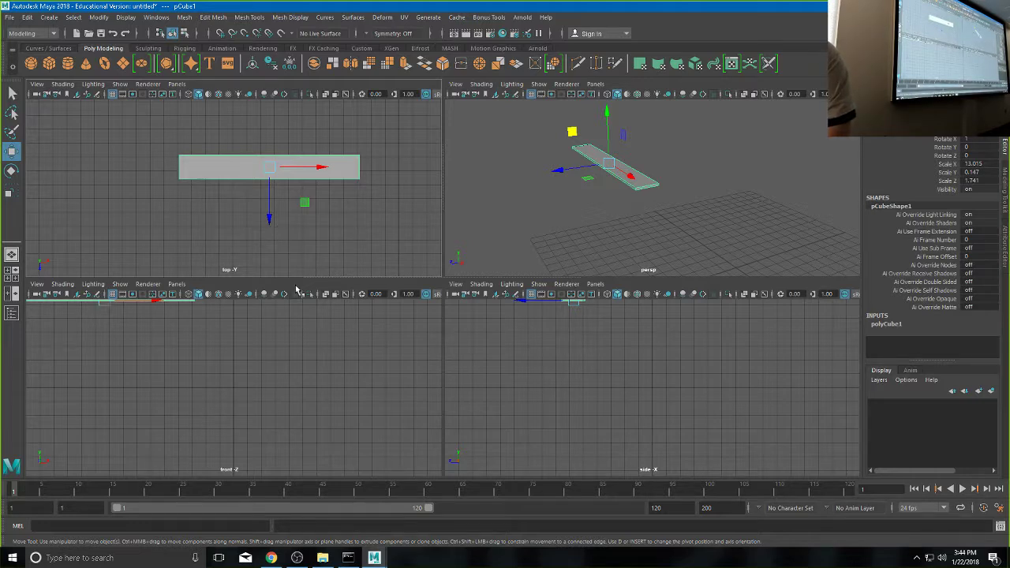
middle_click_drag(192, 348, 320, 405, "alt")
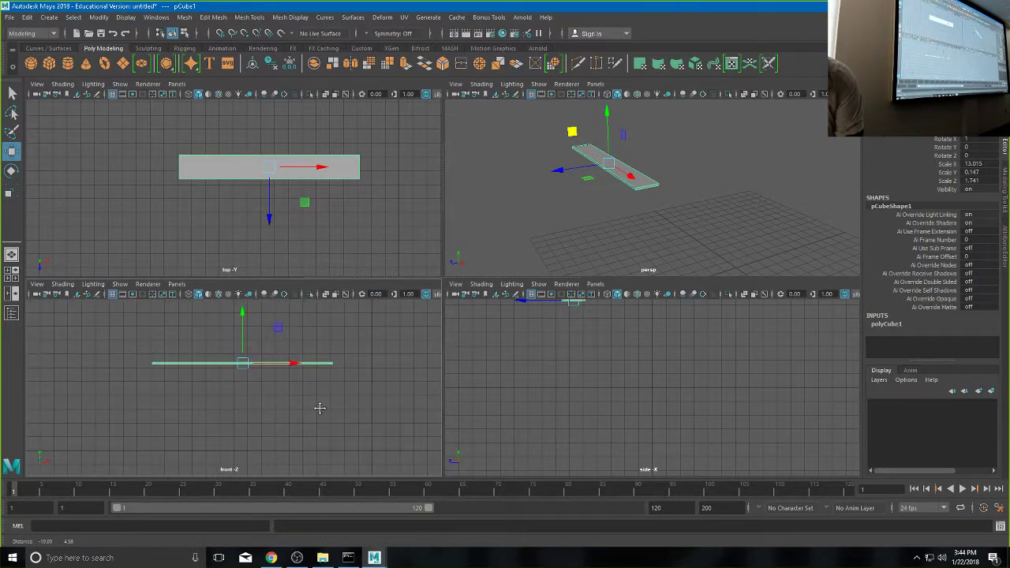
middle_click_drag(668, 402, 734, 407, "alt")
left_click(714, 406)
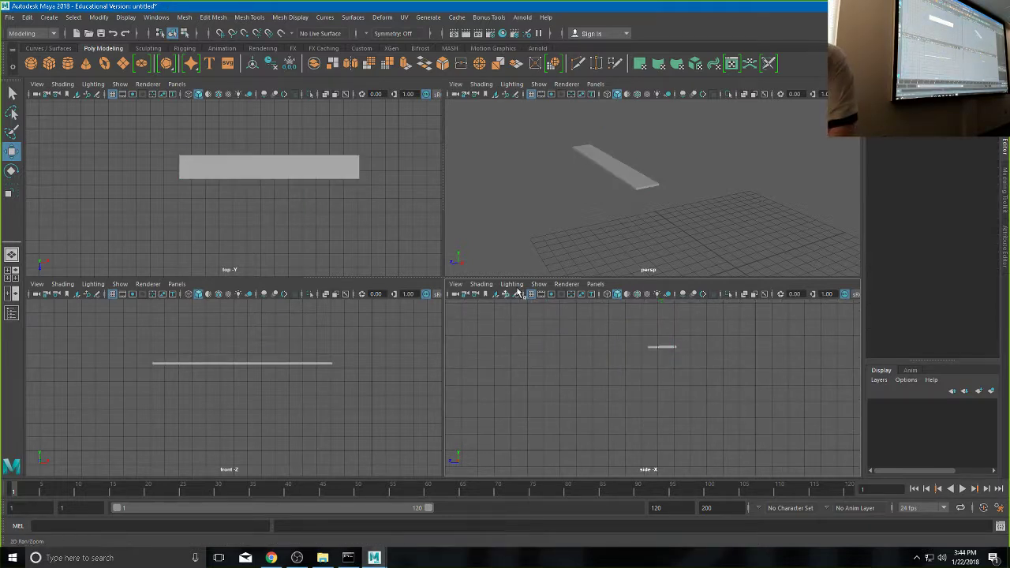
- Select the board in the perspective view and try moving it down about 15.709 units along the Y axis
left_click(615, 162)
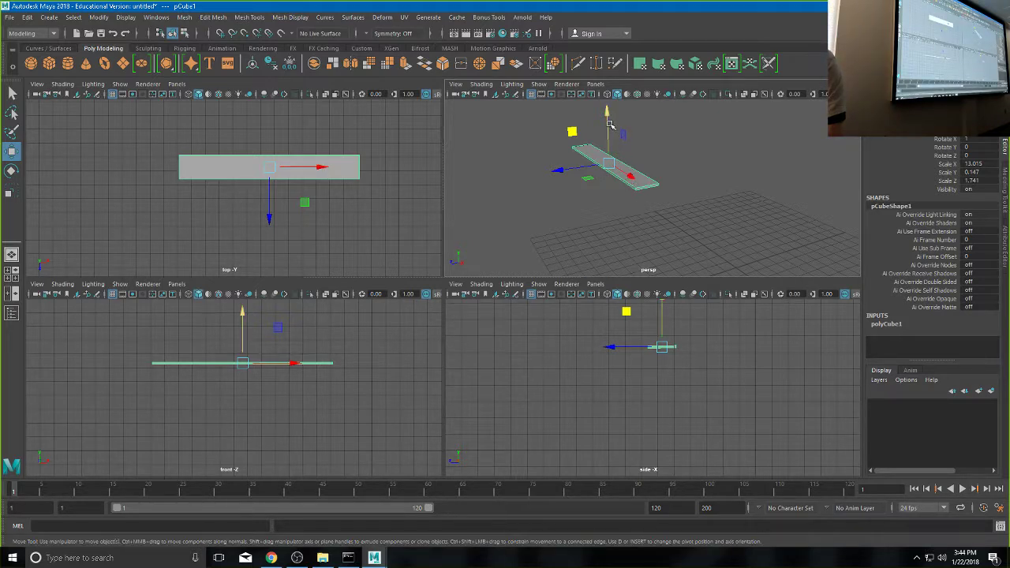
left_click_drag(607, 113, 590, 284)
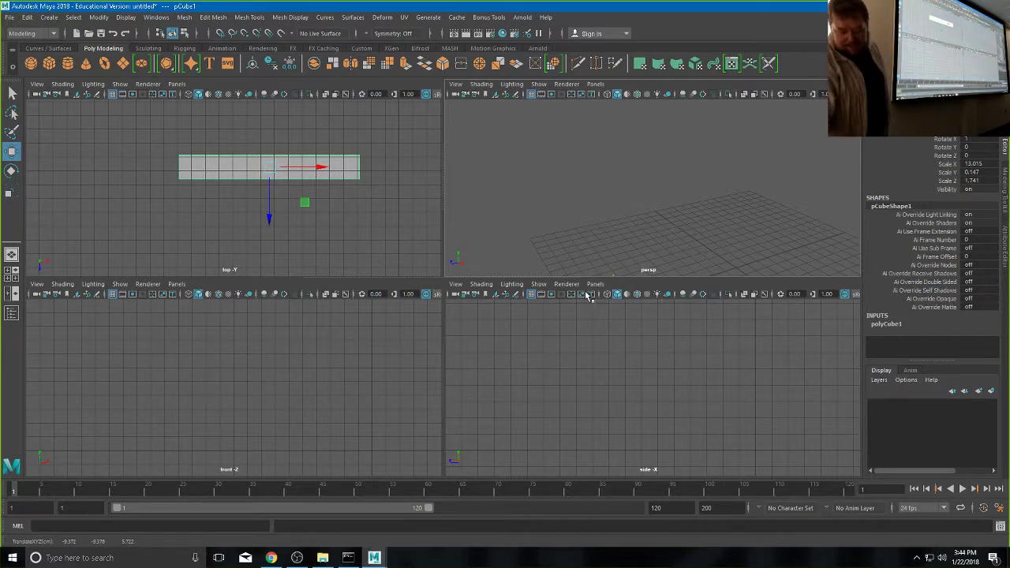
key("ctrl+z")
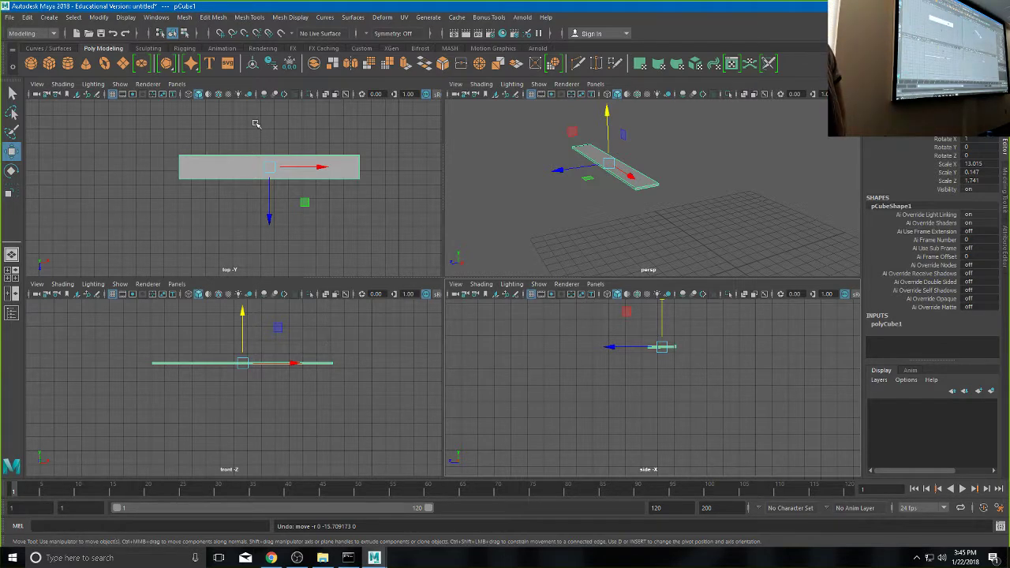
- Change the viewport arrangement to Two Panes Stacked and from there to Three Panes Split Top
left_click(178, 84)
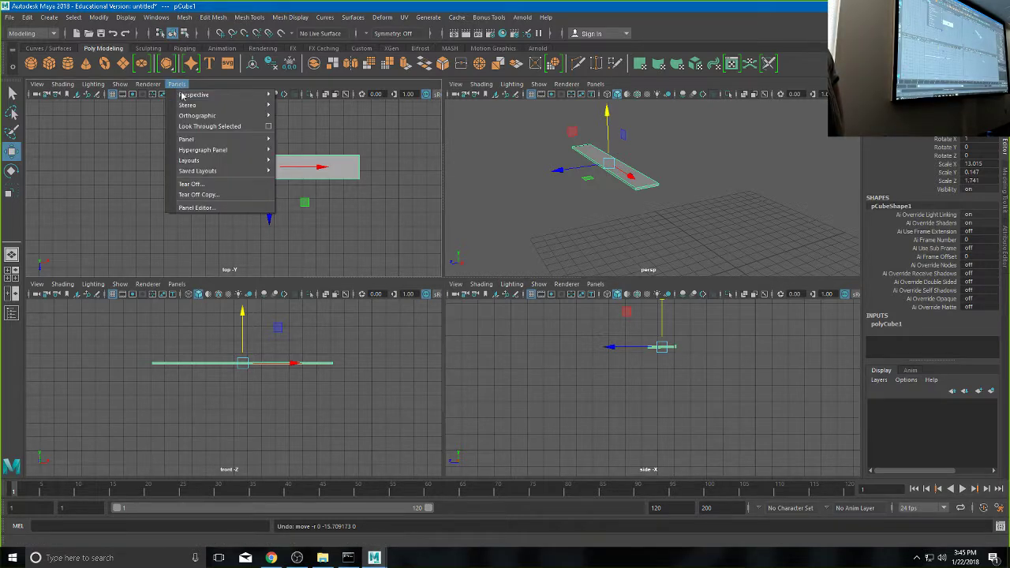
mouse_move(212, 162)
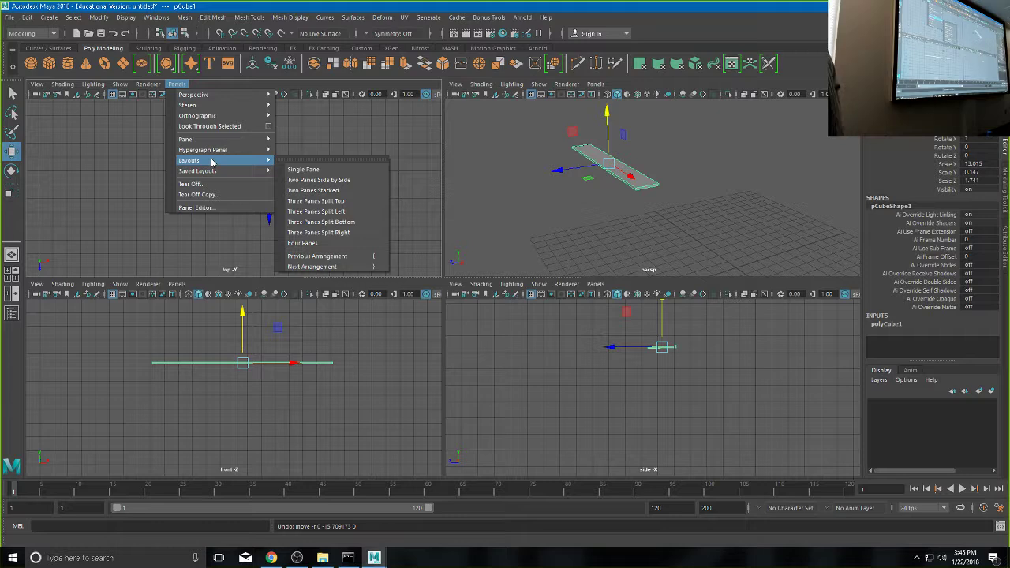
left_click(305, 192)
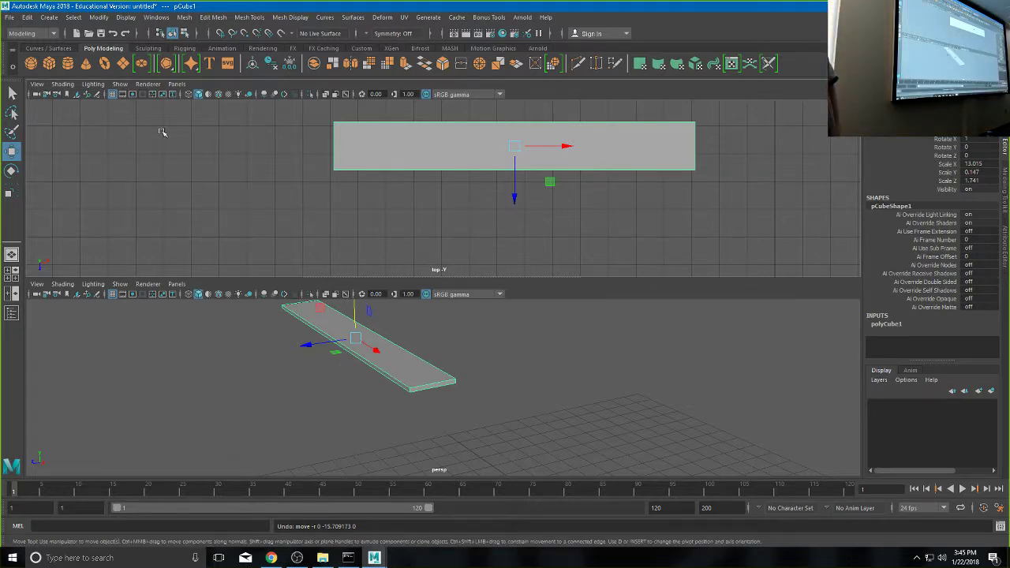
left_click(178, 84)
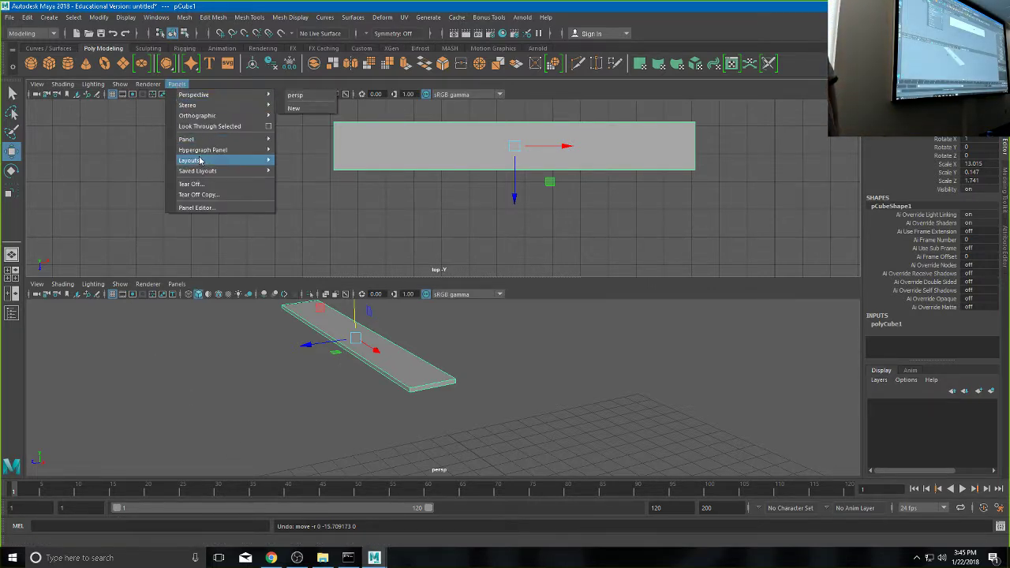
mouse_move(202, 161)
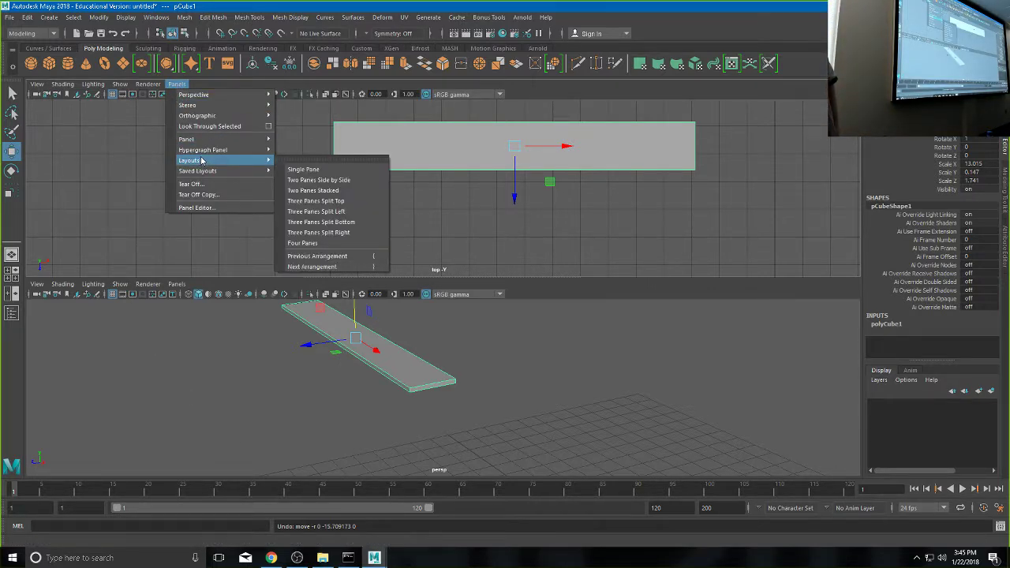
left_click(321, 201)
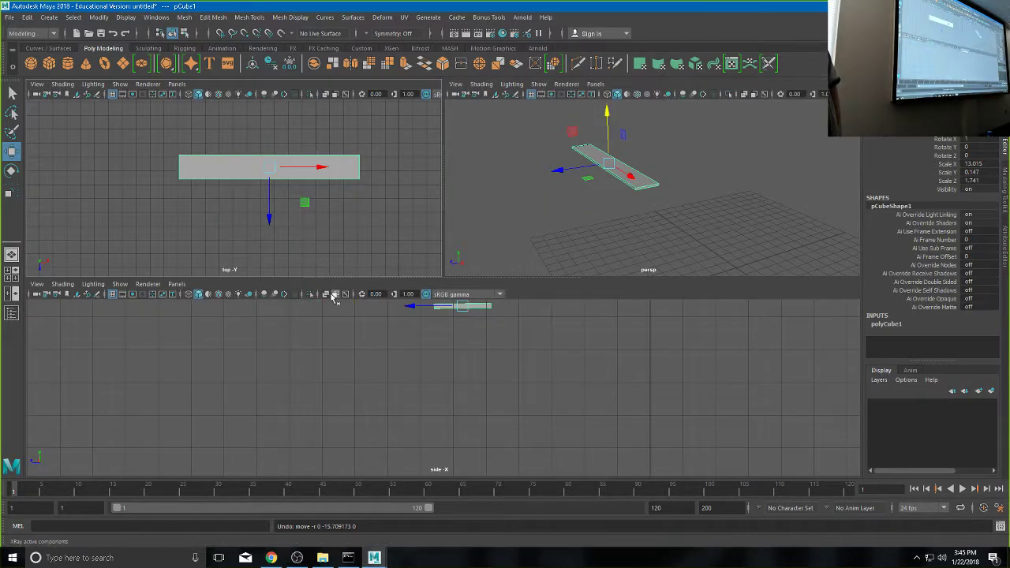
- Replace the side view with the Graph Editor and the top view with the Outliner
left_click(177, 284)
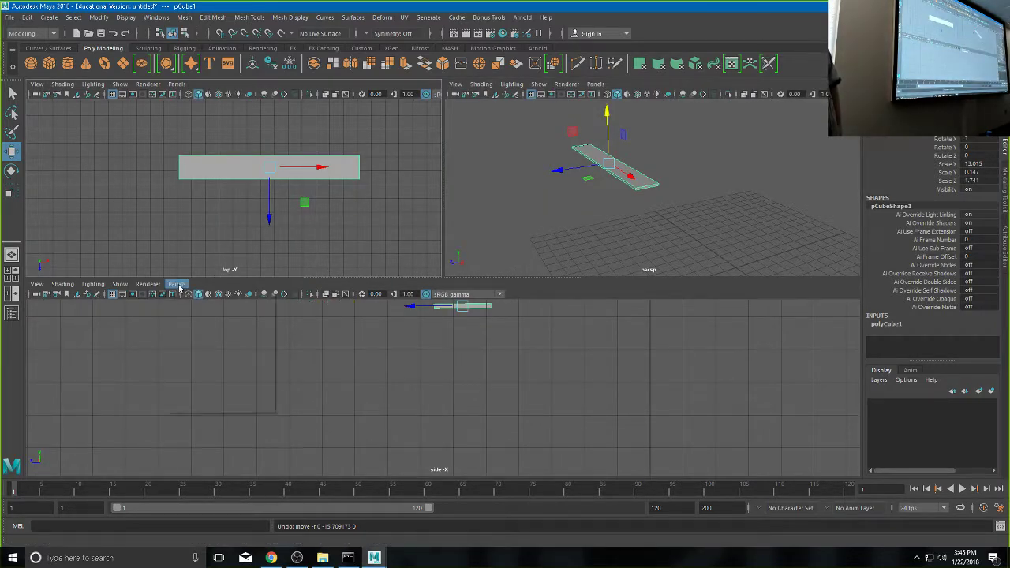
mouse_move(188, 339)
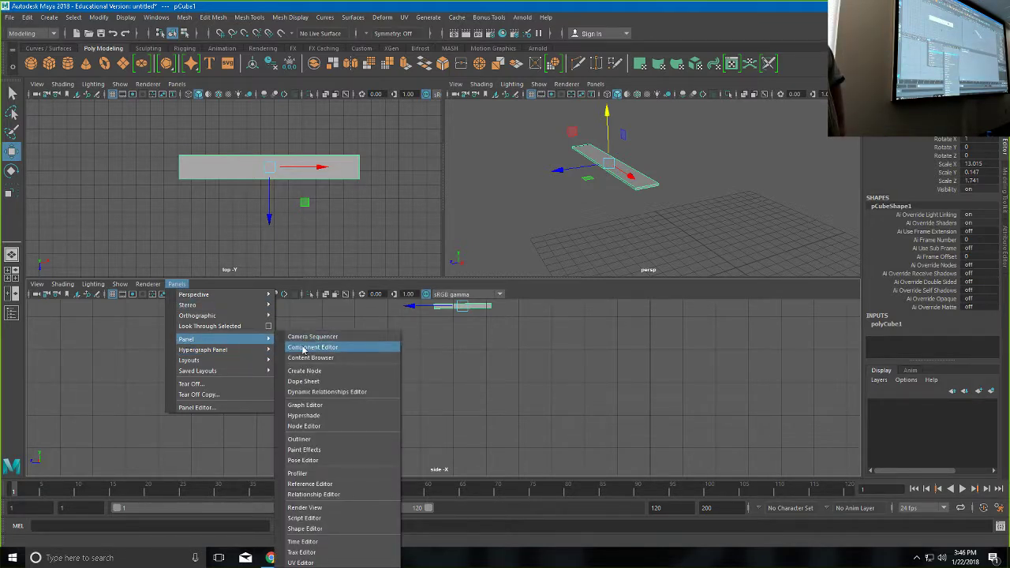
left_click(314, 408)
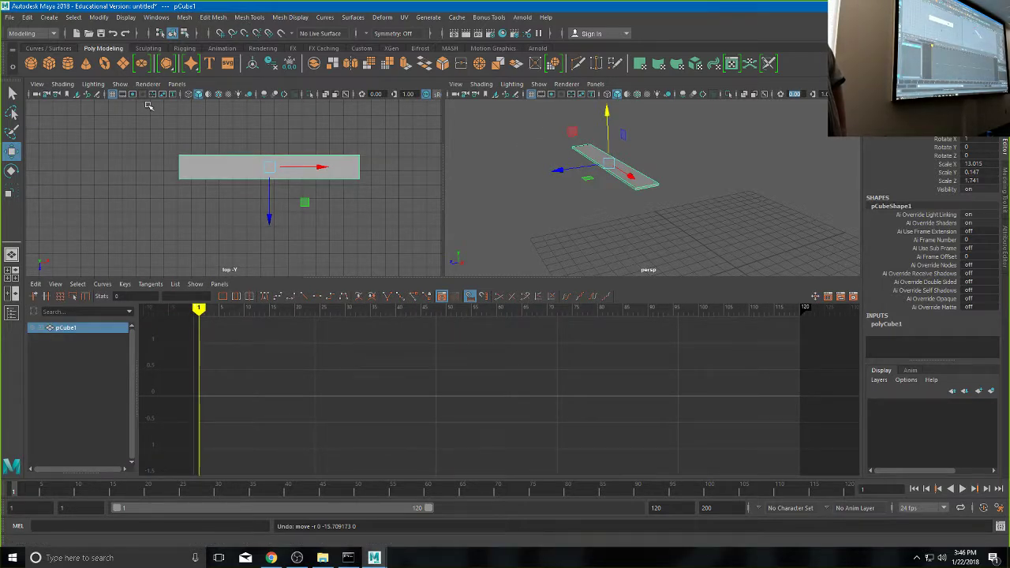
left_click(178, 85)
mouse_move(199, 108)
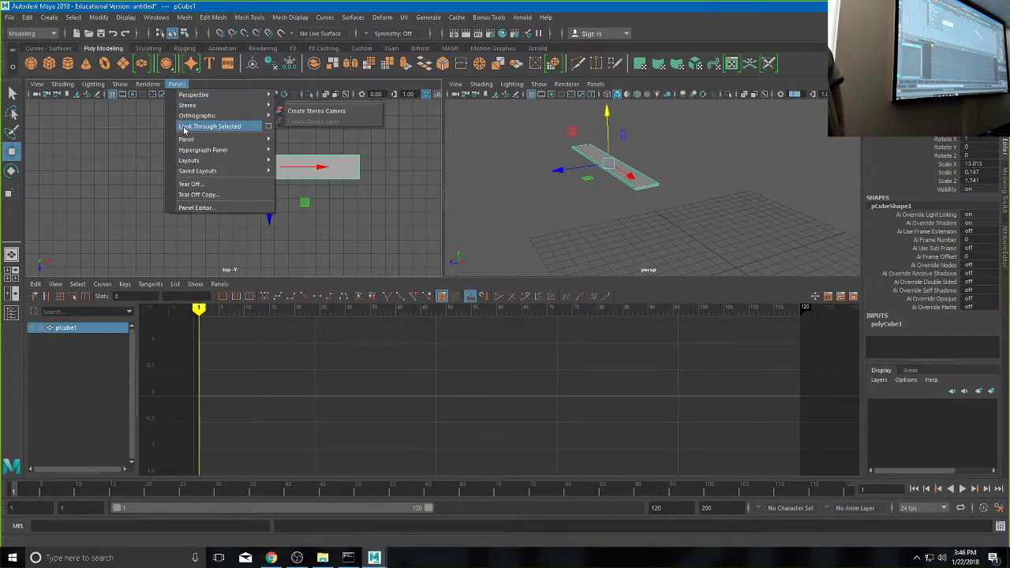
mouse_move(197, 139)
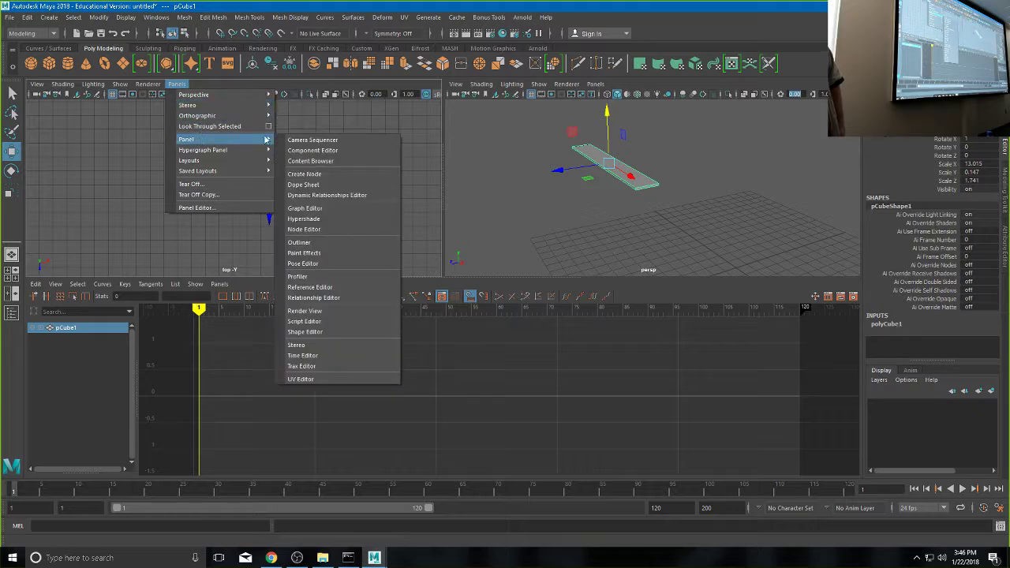
left_click(301, 242)
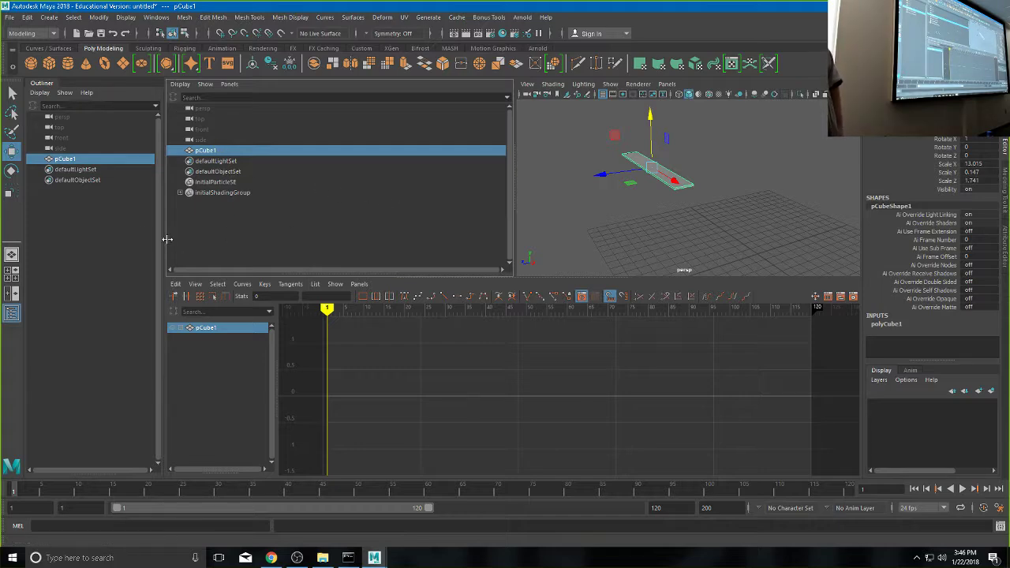
key("space")
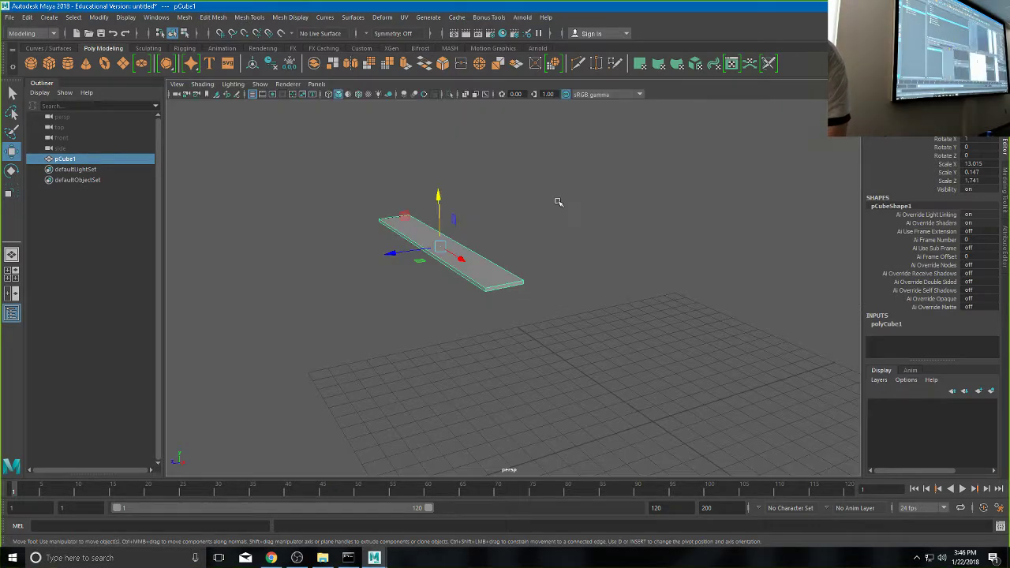
key("space")
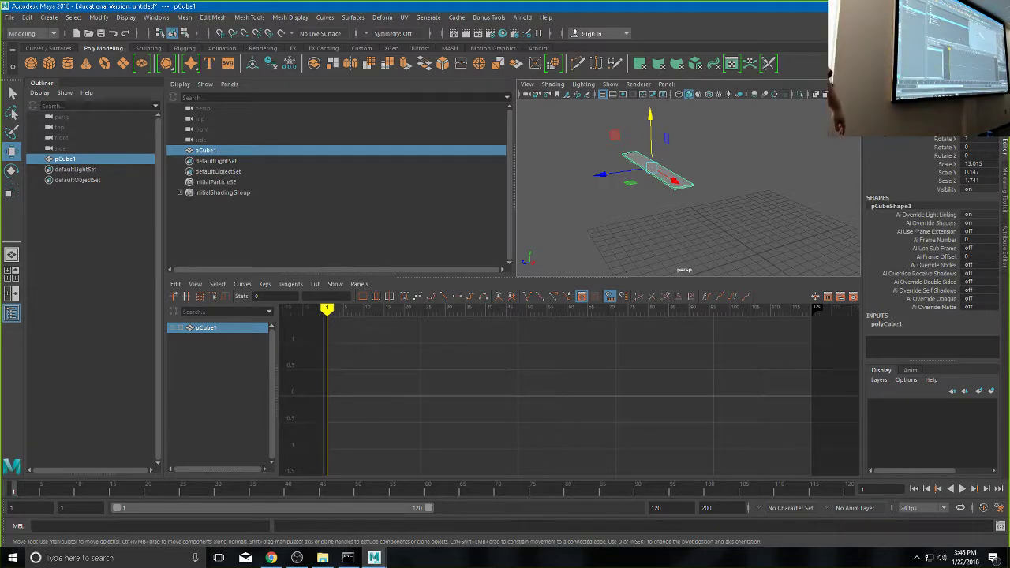
- Switch to the Animation workspace and back to the previous modeling one, and hide the Outliner beside the viewport
left_click(958, 33)
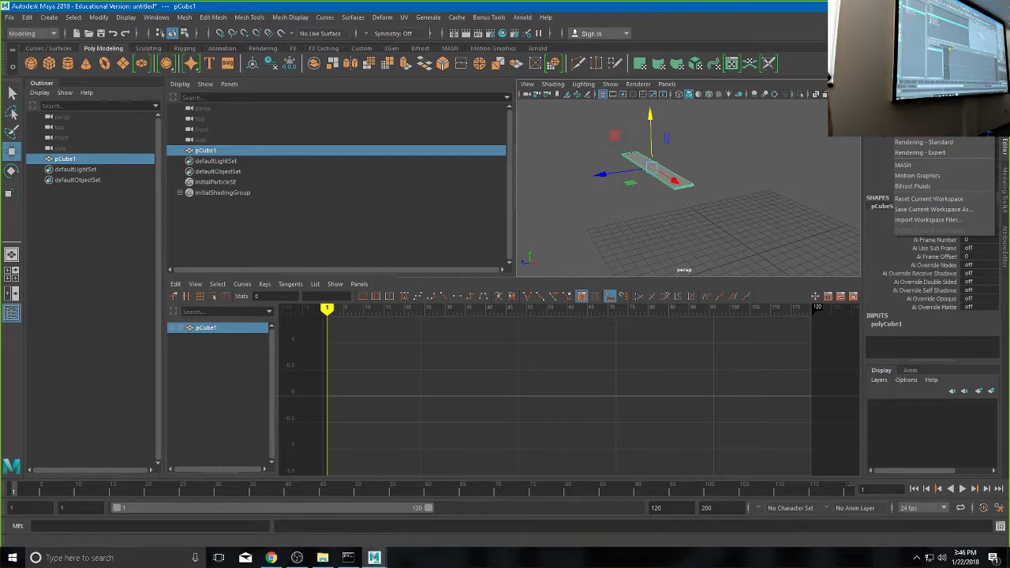
left_click(920, 131)
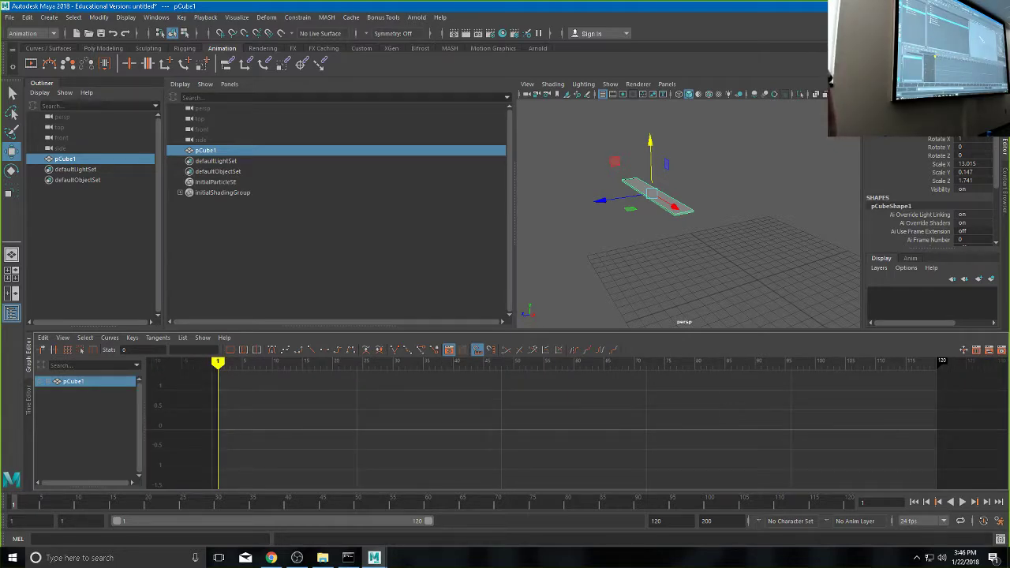
left_click(939, 34)
left_click(919, 170)
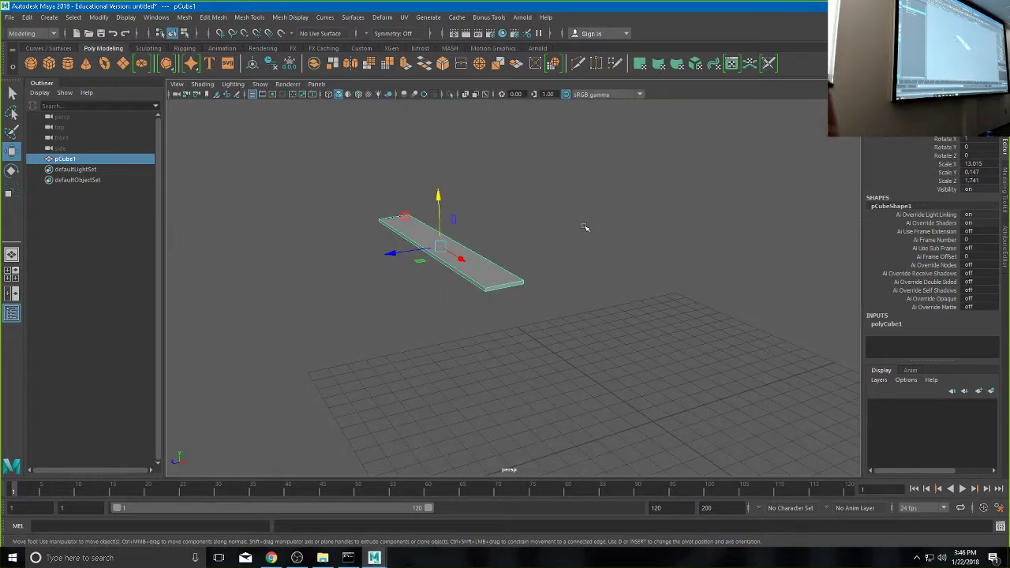
left_click(12, 314)
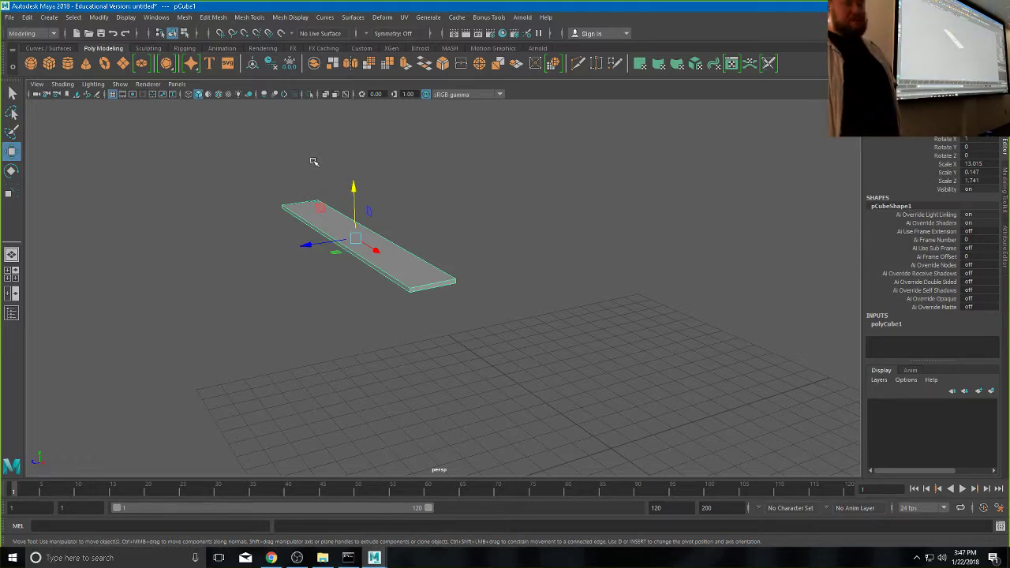
- Bring up the hotbox over the perspective view and examine the camera view choices at its Maya centre
key("space")
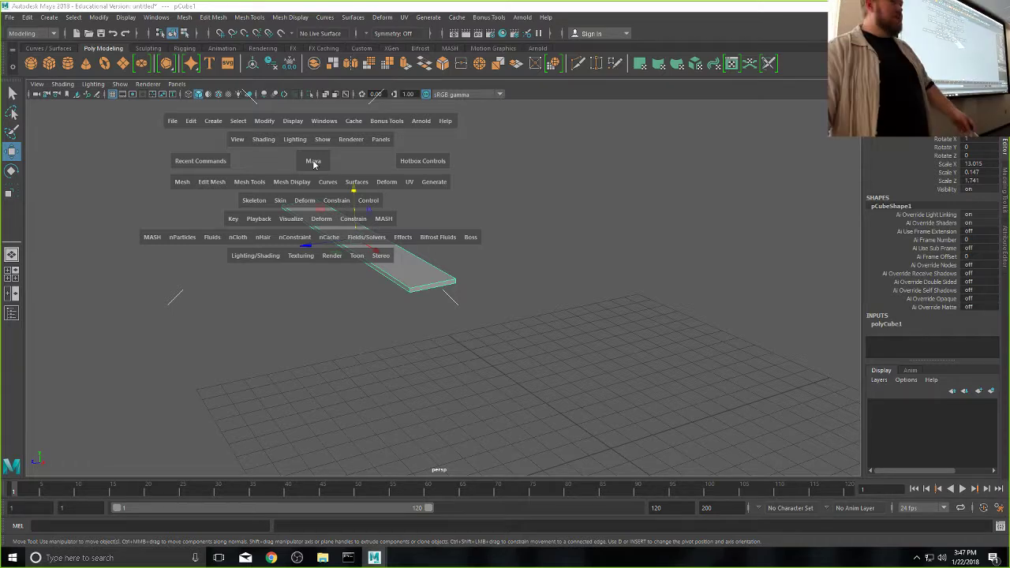
key("space")
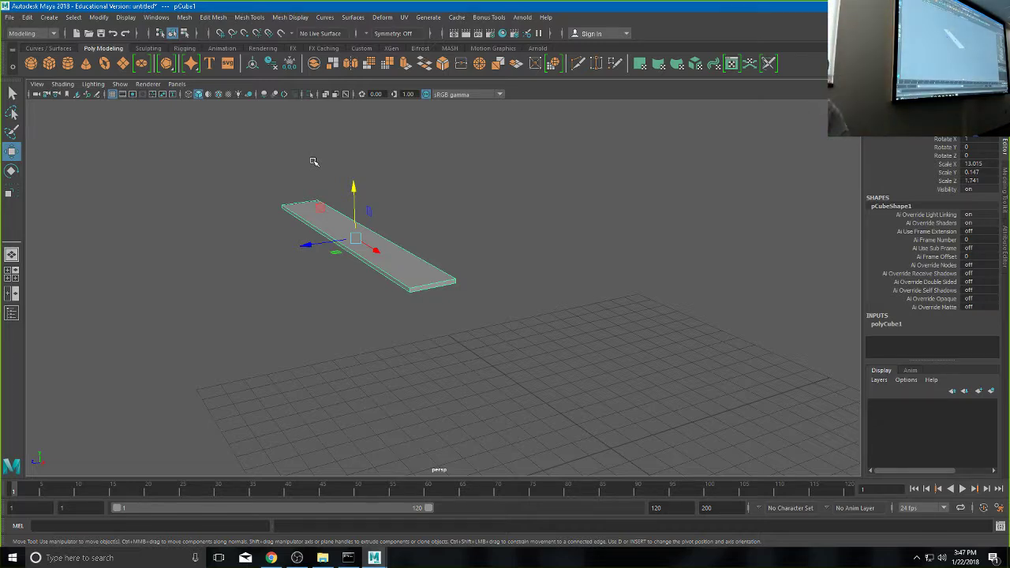
key("space")
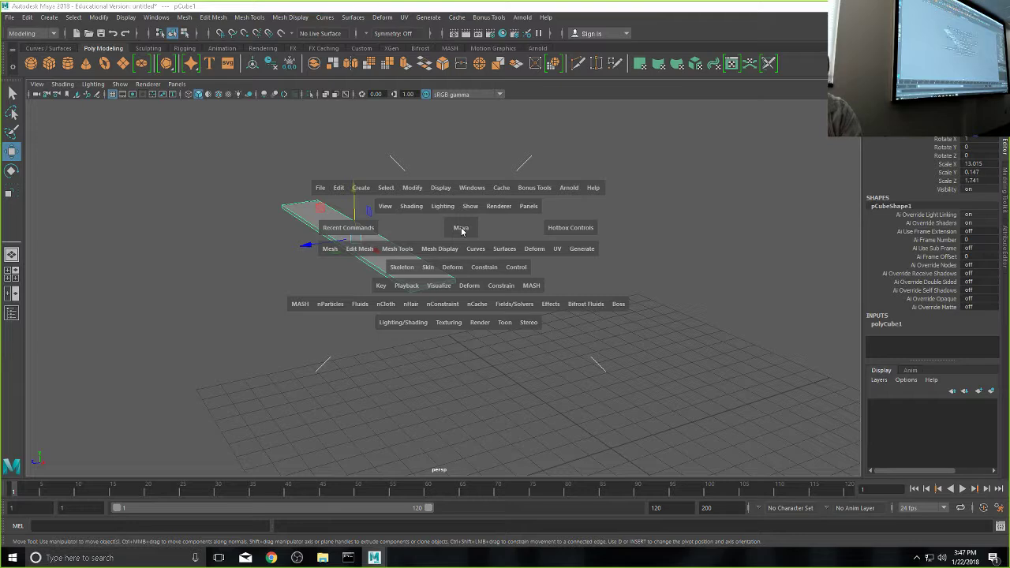
left_click(462, 231)
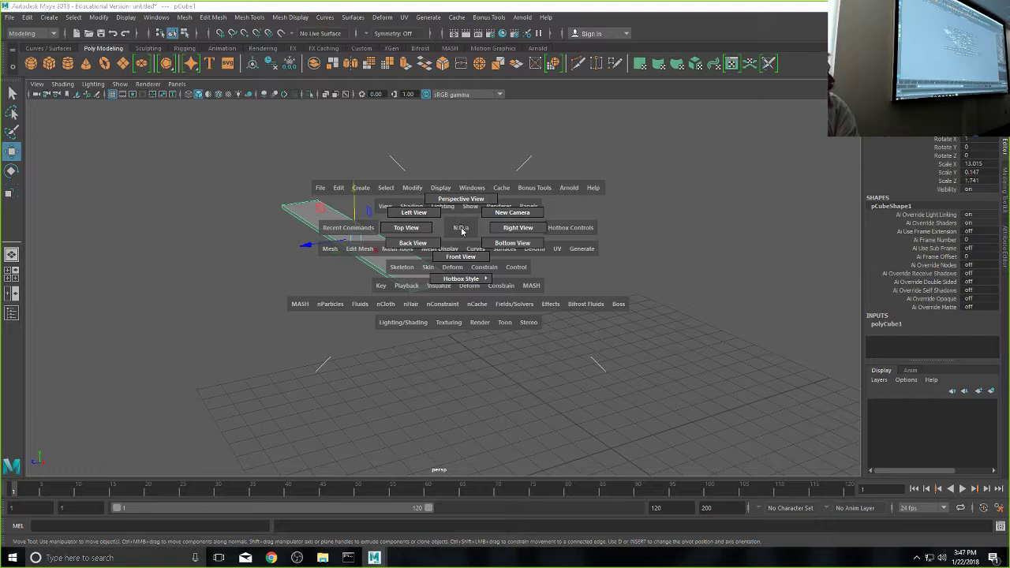
left_click_drag(462, 230, 508, 209)
key("space")
- Call up the hotbox at different places in the viewport and dismiss it without choosing a command
key("space")
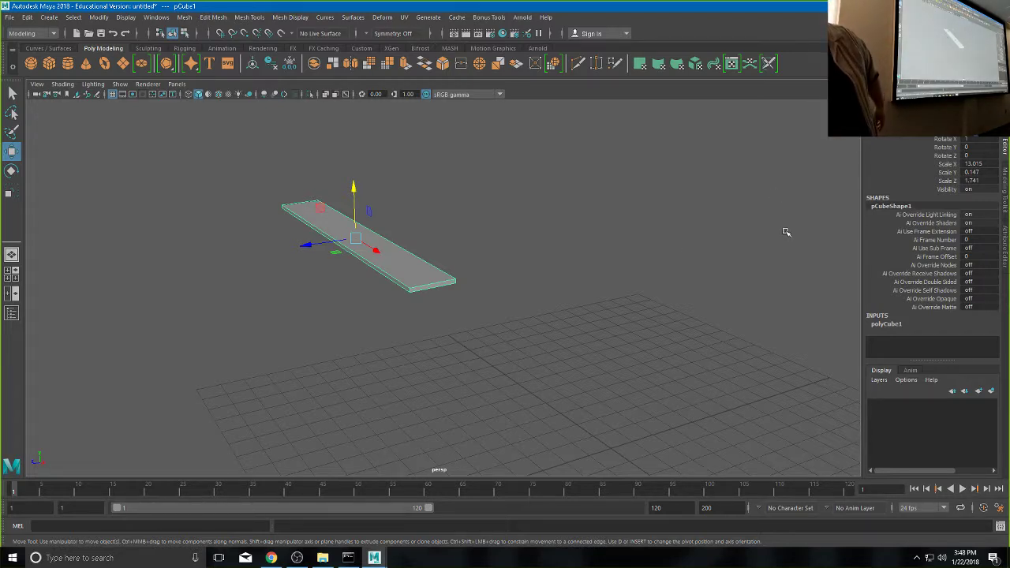
key("space")
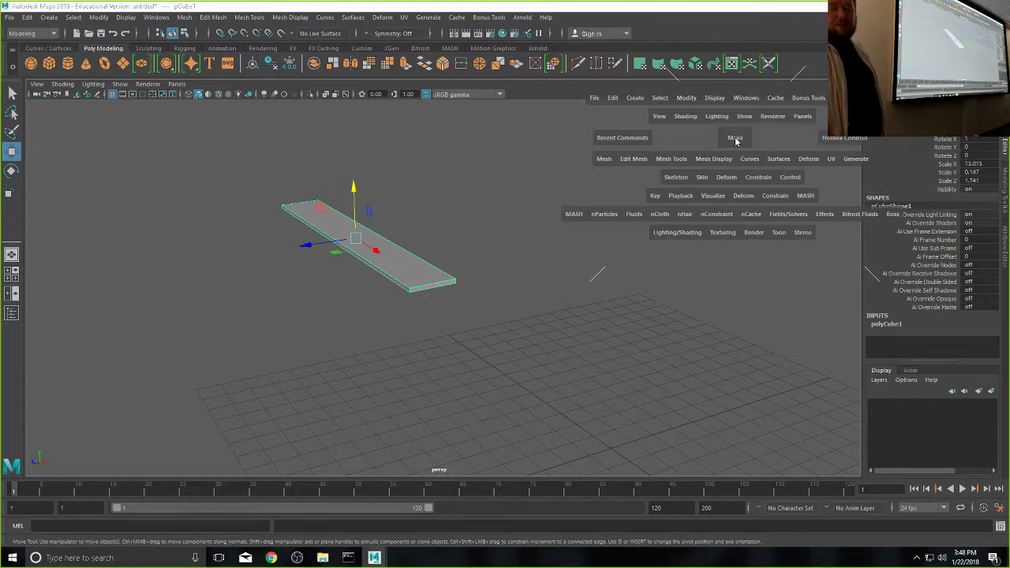
key("space")
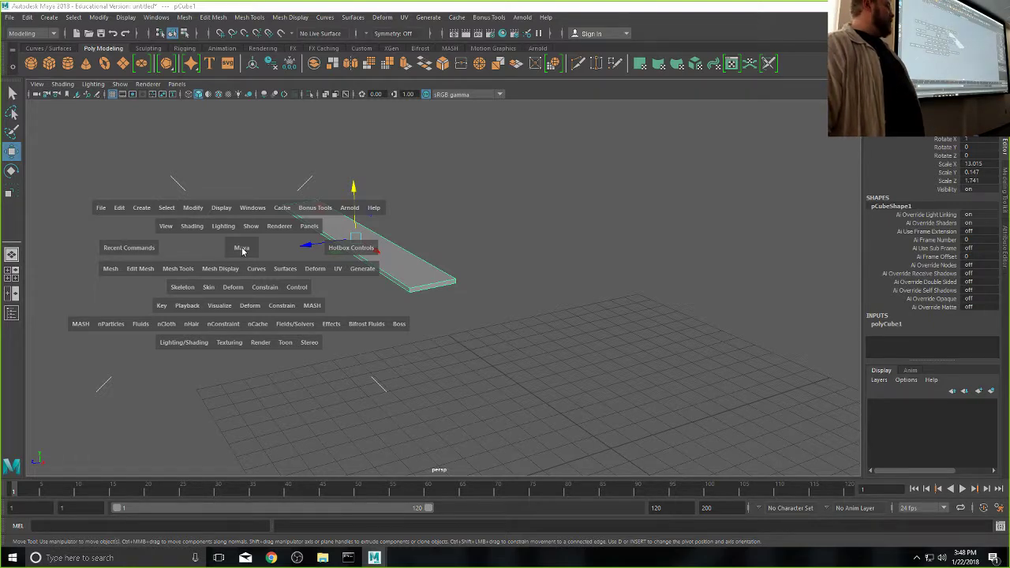
key("space")
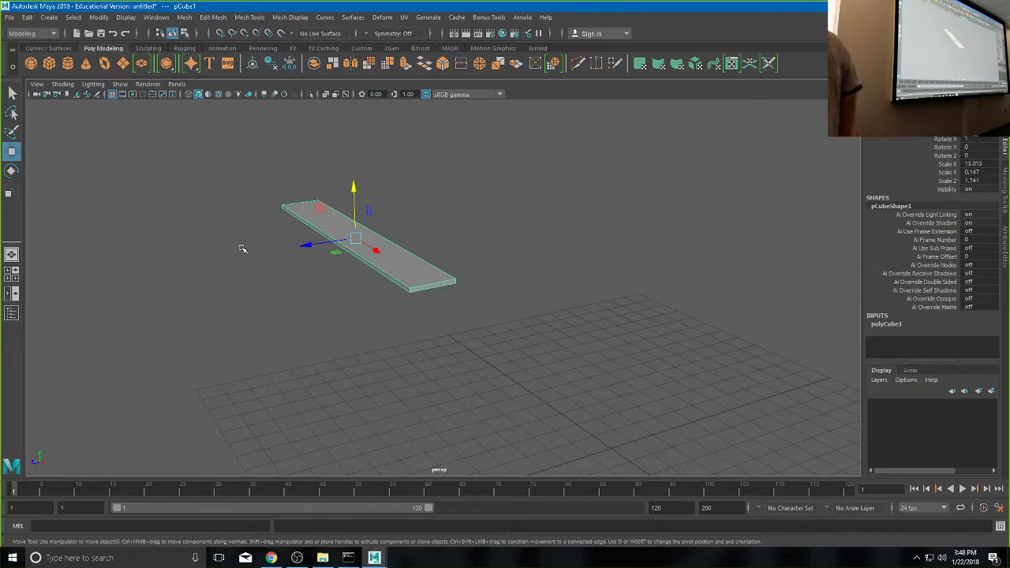
- Delete the flattened, stretched polygon cube from the perspective view
key("Delete")
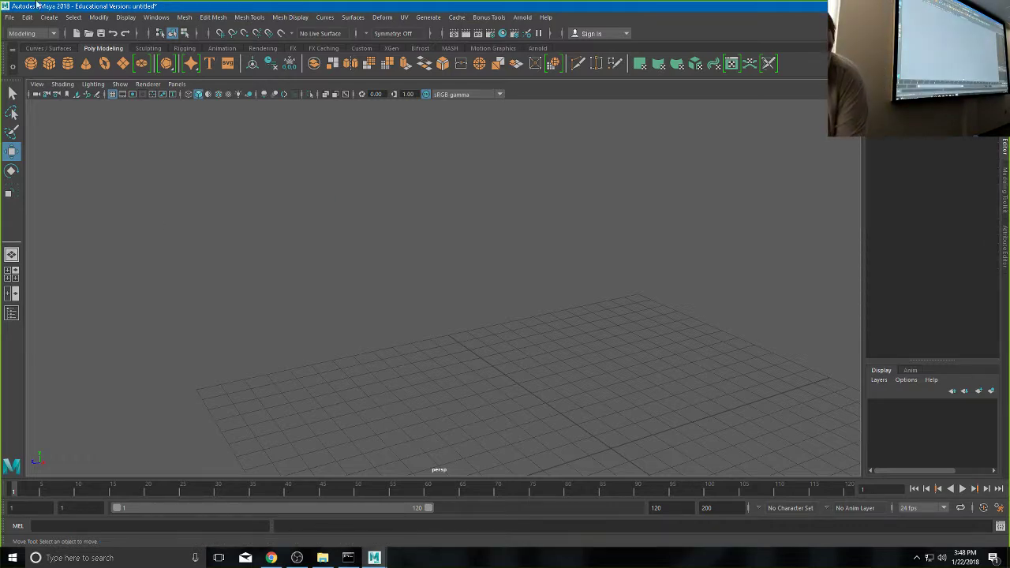
middle_click_drag(521, 370, 318, 228, "alt")
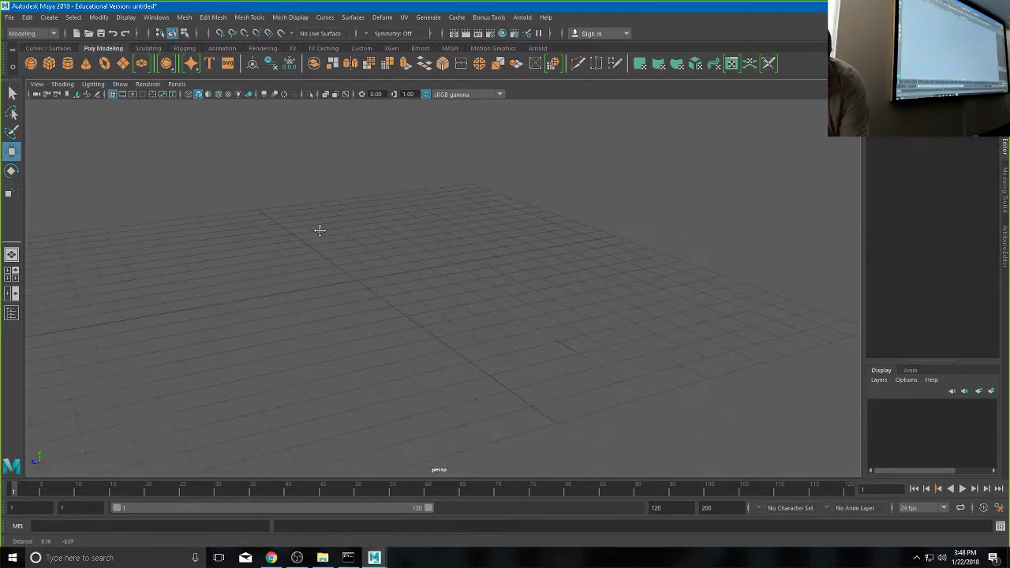
- Create a polygon sphere through the hotbox and move it along its Z axis across the grid
key("space")
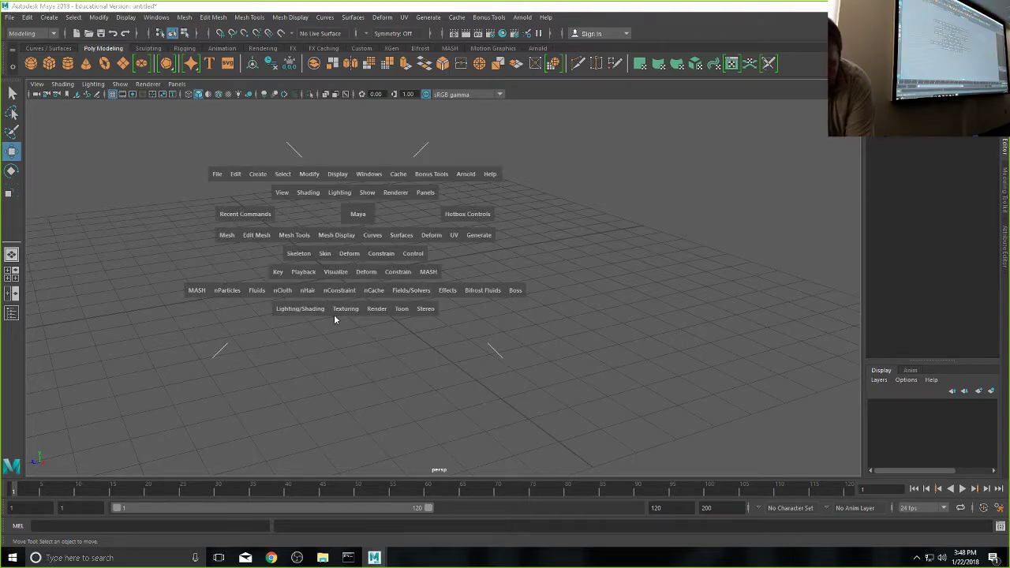
left_click(258, 175)
mouse_move(275, 213)
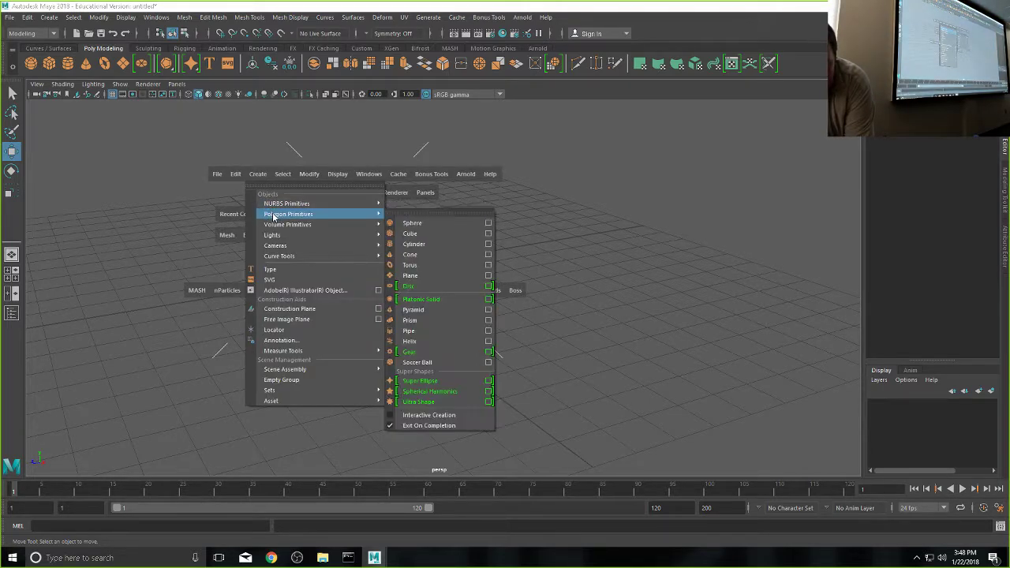
left_click(432, 225)
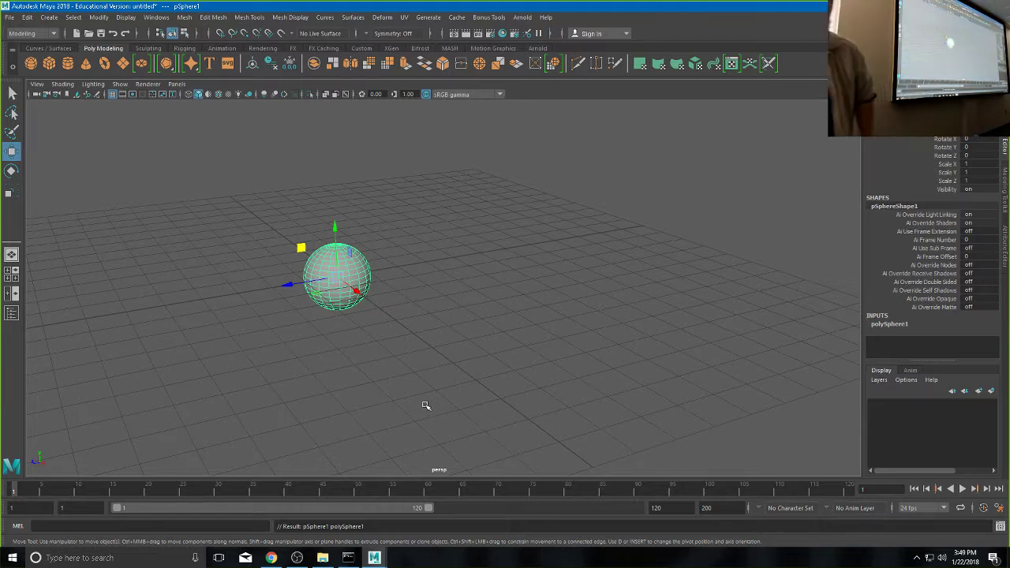
left_click_drag(289, 281, 456, 276)
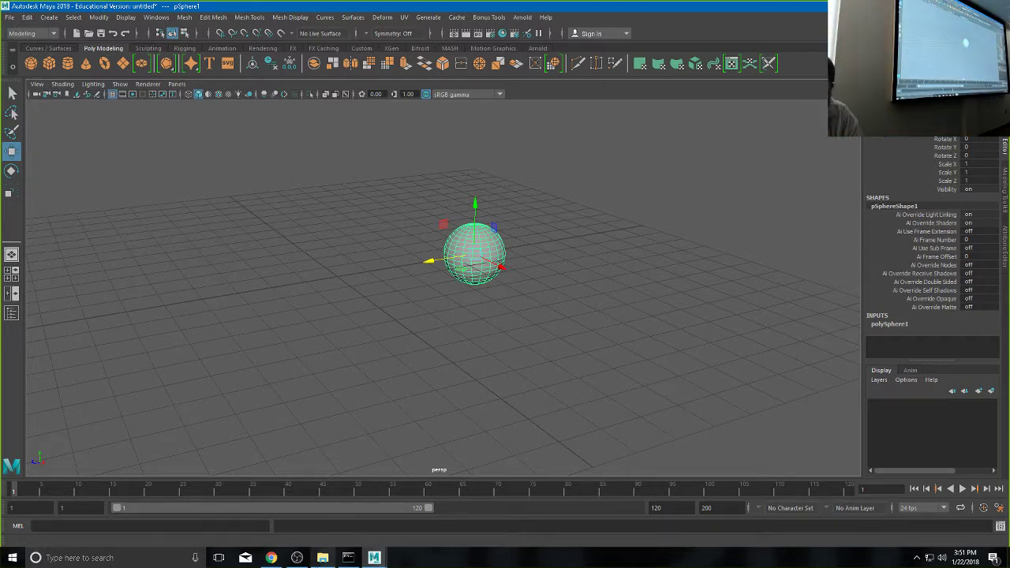
- Switch to File Explorer and locate the Bridge folder in the Files folder of the POA network directory
left_click(323, 558)
left_click(702, 86)
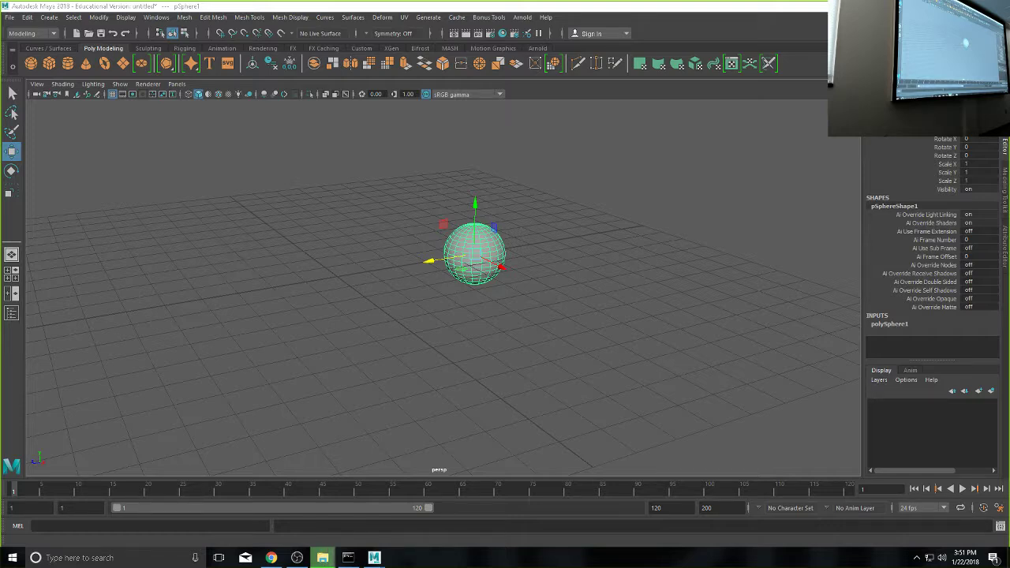
left_click(322, 558)
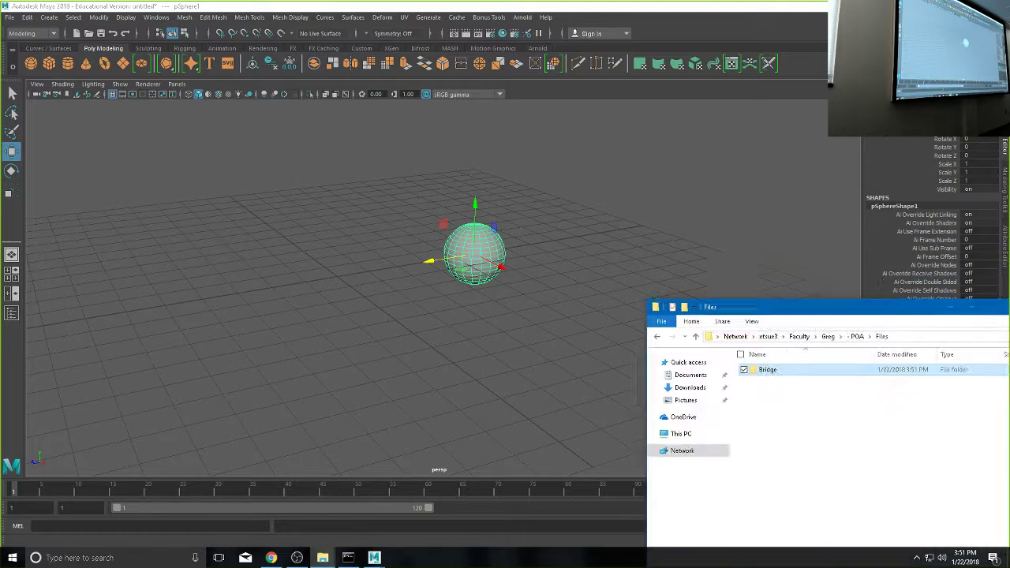
left_click_drag(889, 301, 392, 85)
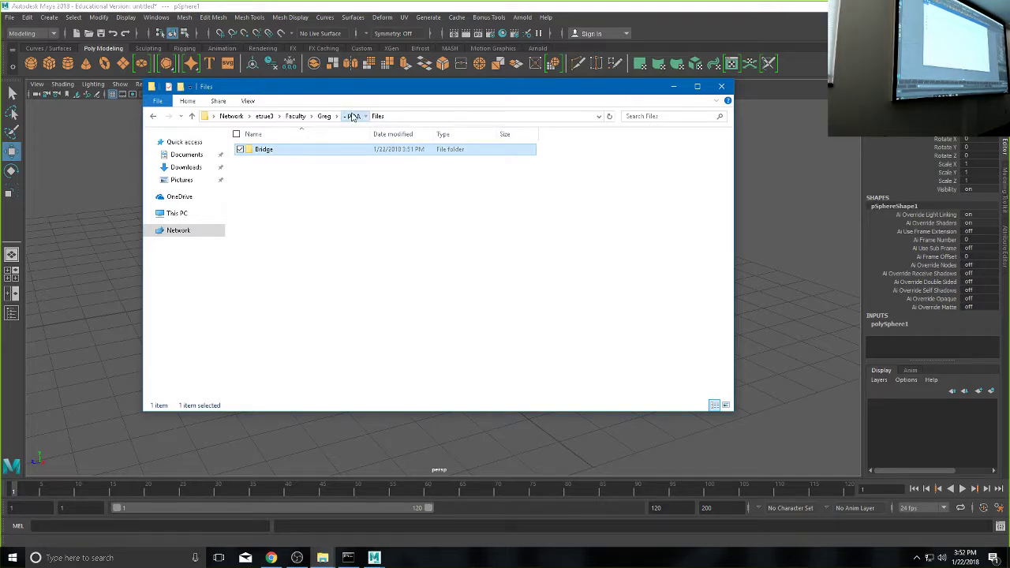
left_click(352, 116)
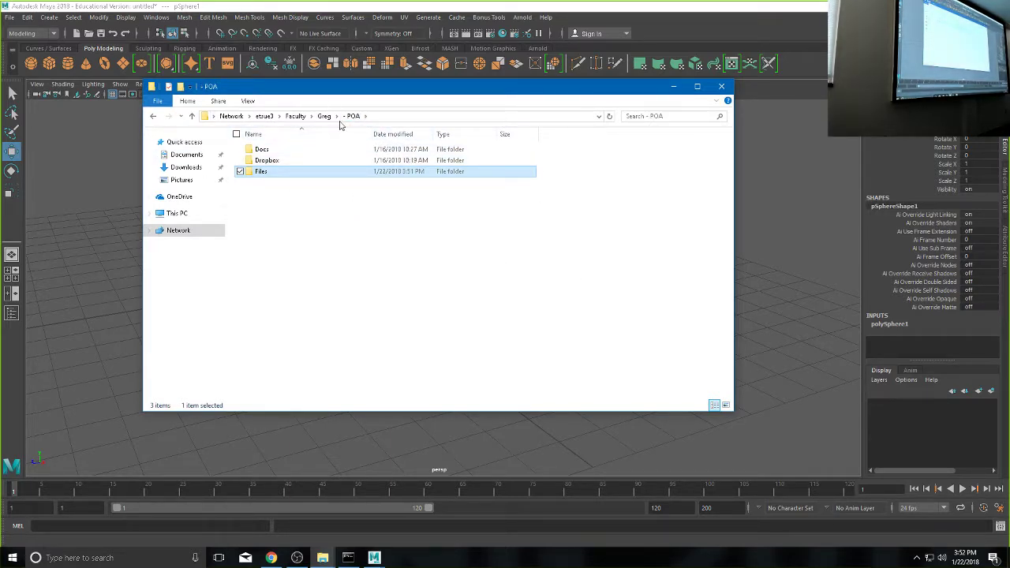
double_click(262, 173)
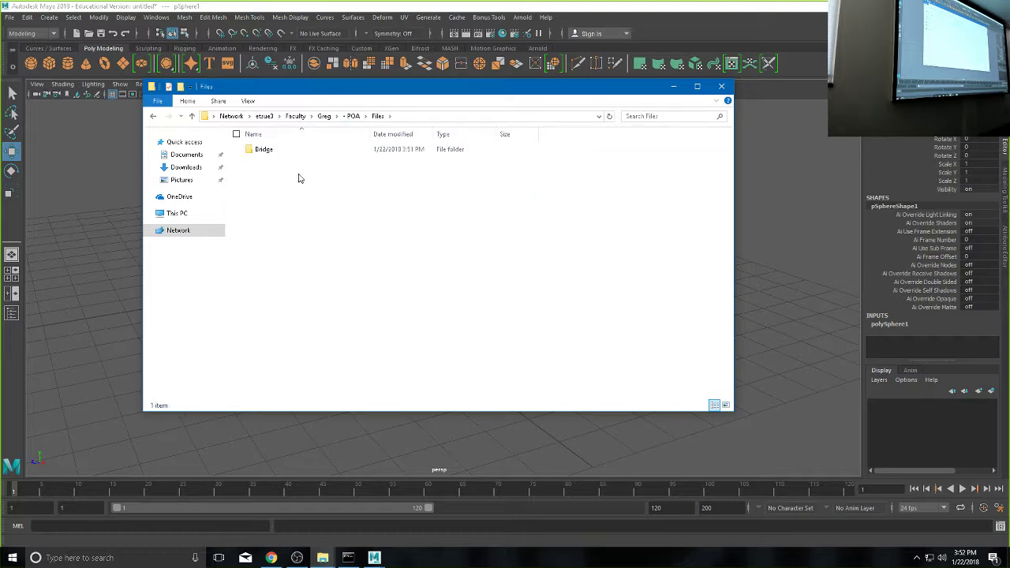
left_click(254, 154)
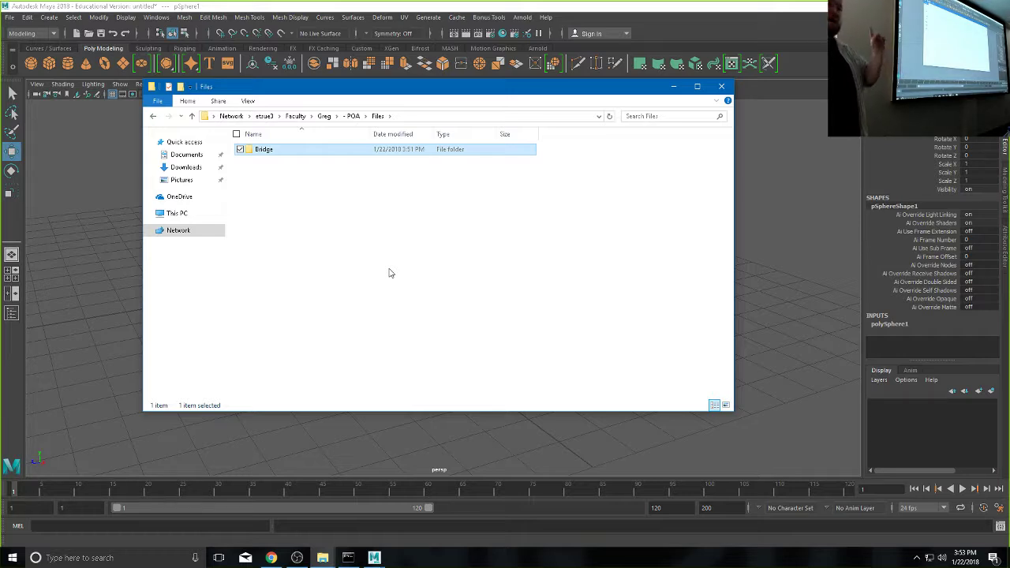
left_click(301, 279)
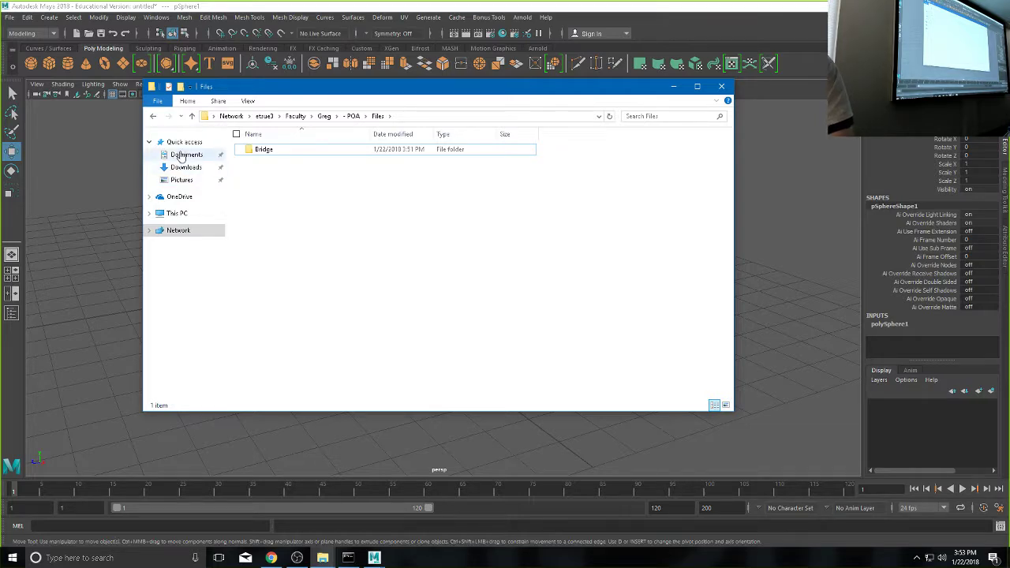
- Look at the local Documents folder and the drives under This PC, and return to the POA Files folder
left_click(185, 155)
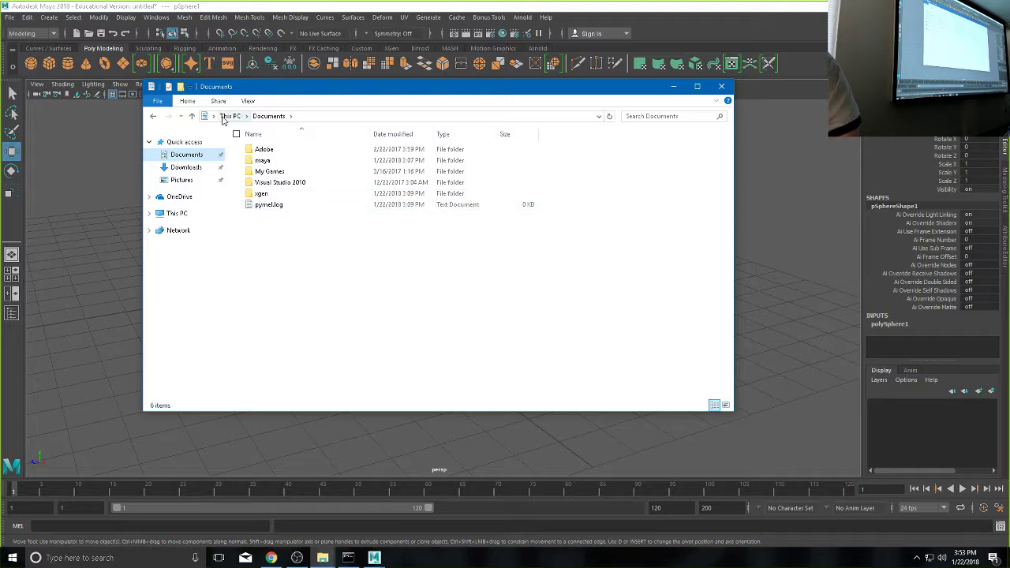
left_click(179, 214)
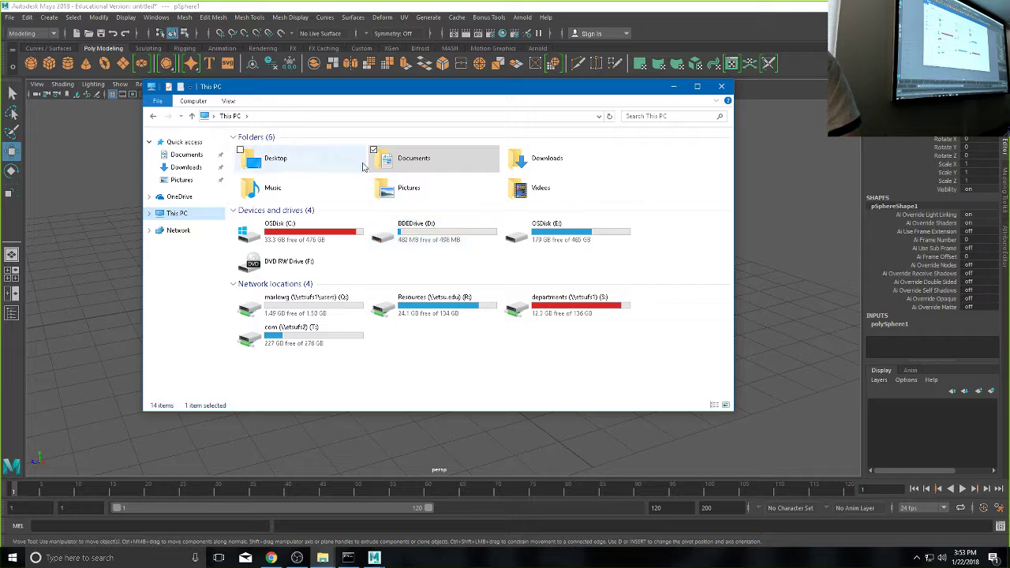
left_click(154, 119)
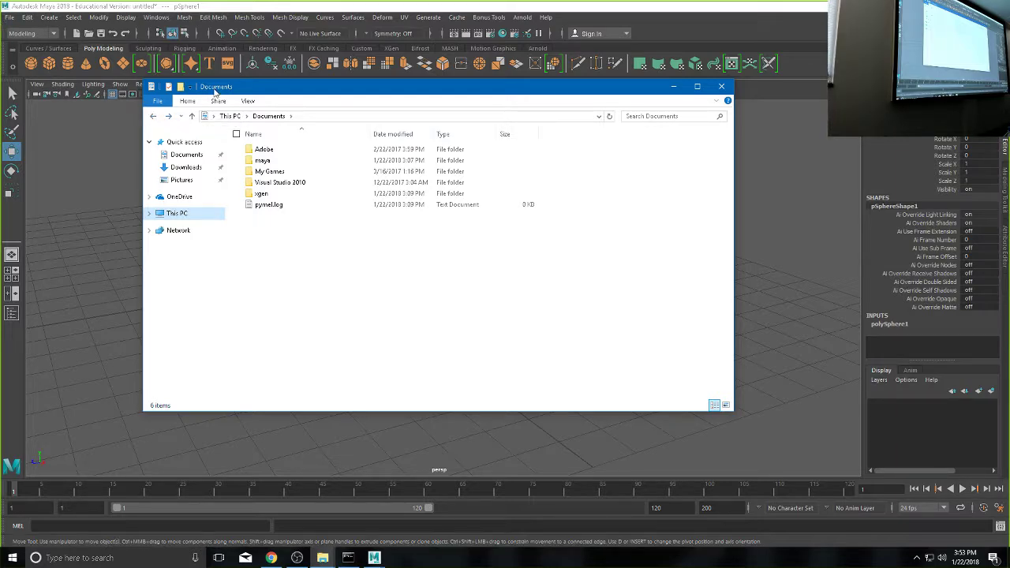
left_click_drag(214, 92, 224, 53)
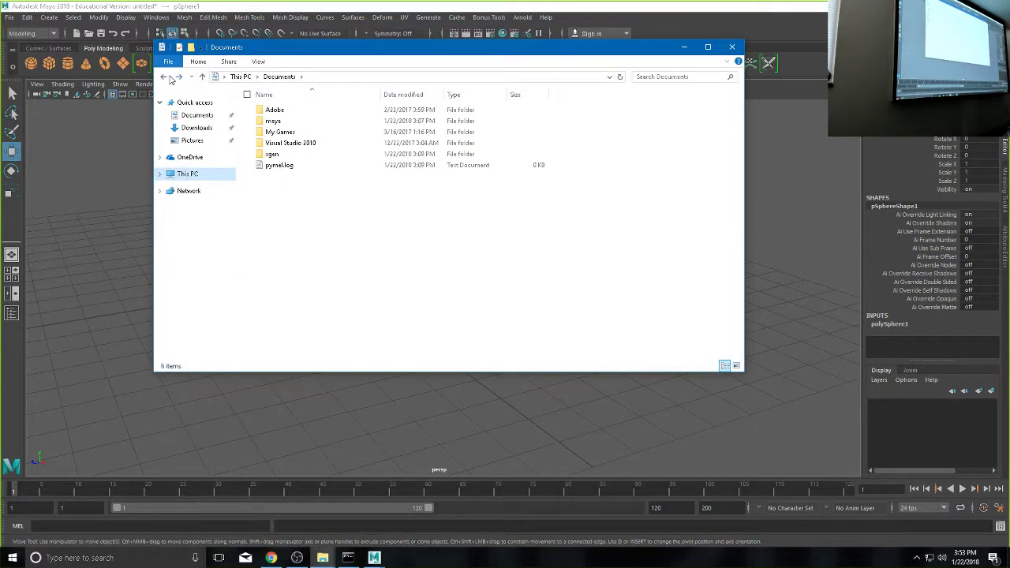
left_click(165, 76)
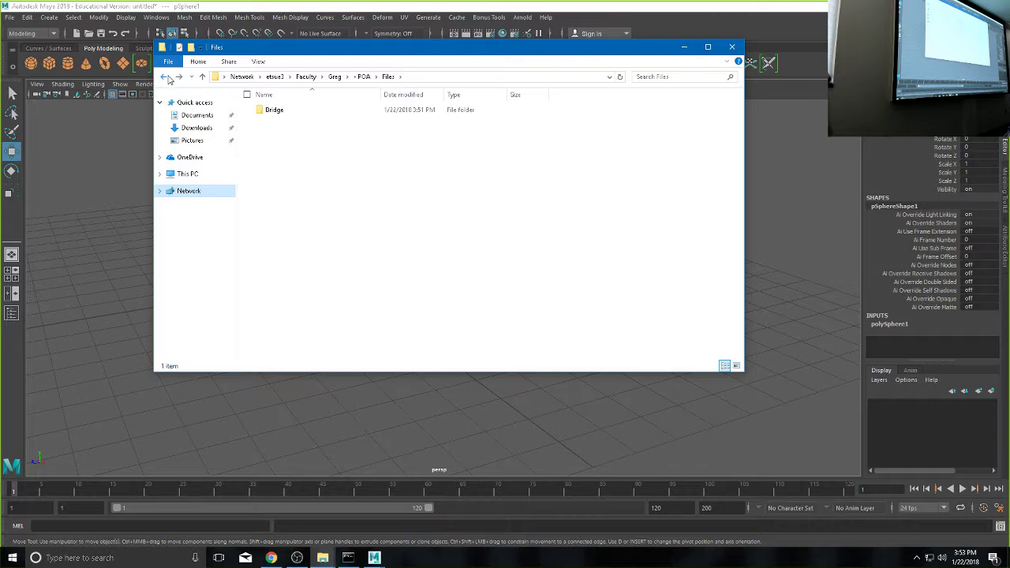
- Copy the Bridge folder from the network Files folder into the local Documents folder
left_click(275, 114)
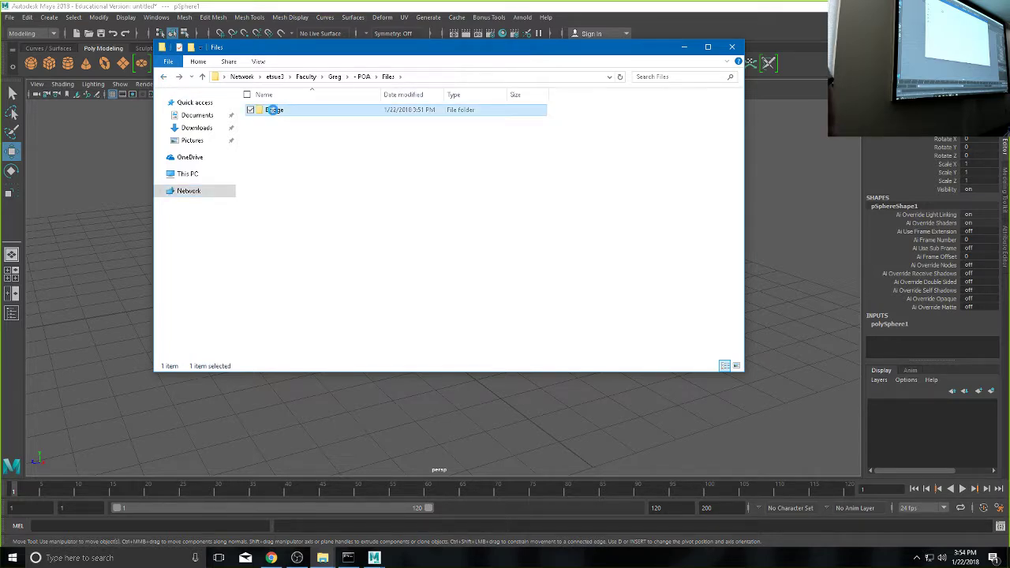
right_click(275, 109)
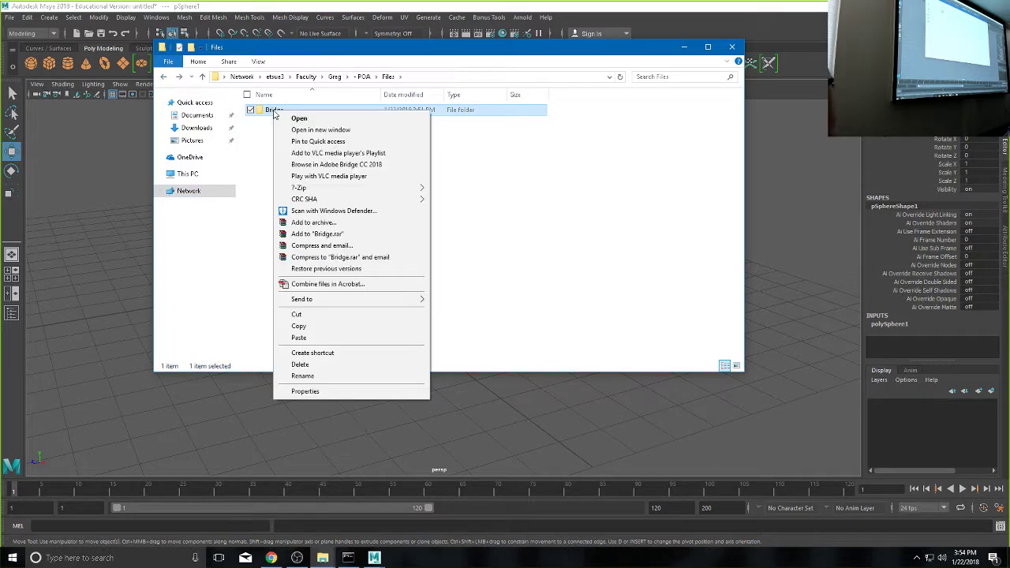
left_click(300, 326)
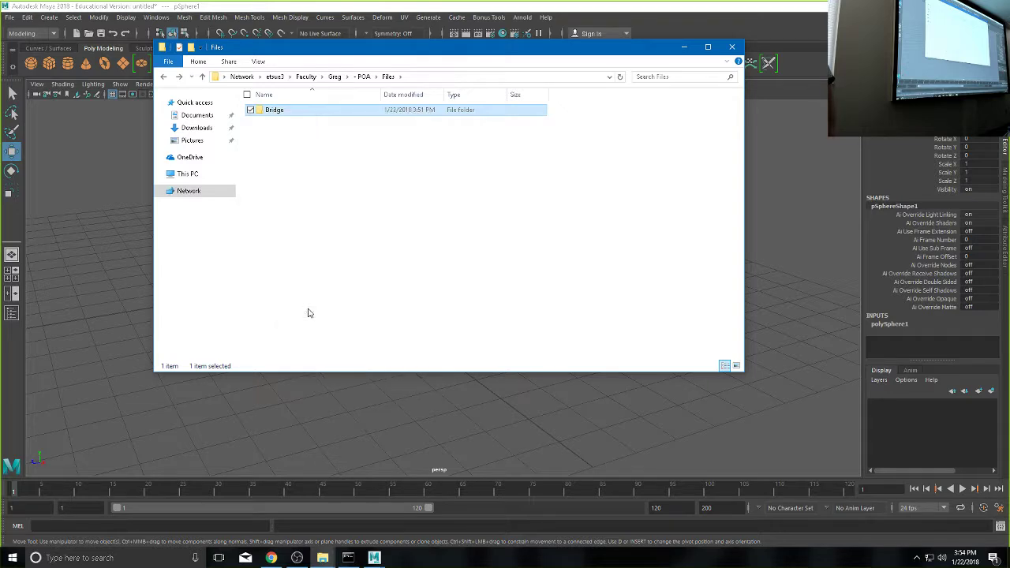
left_click(202, 116)
right_click(309, 216)
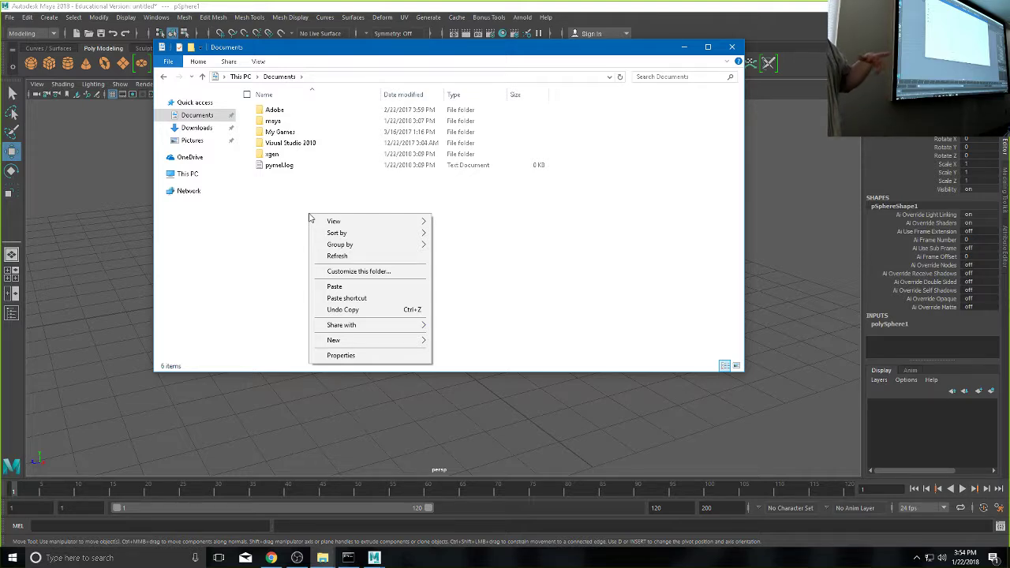
left_click(357, 287)
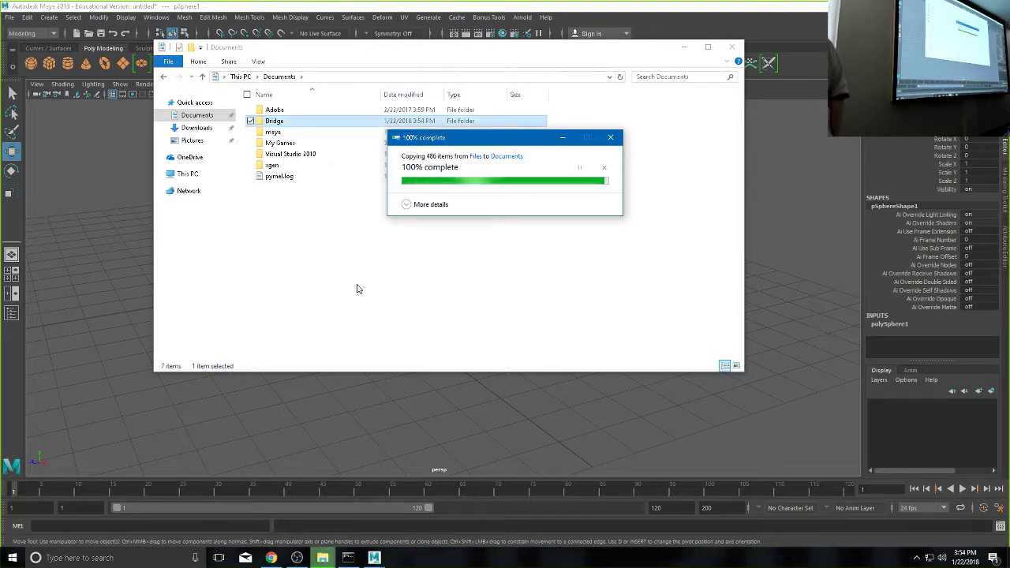
left_click(357, 288)
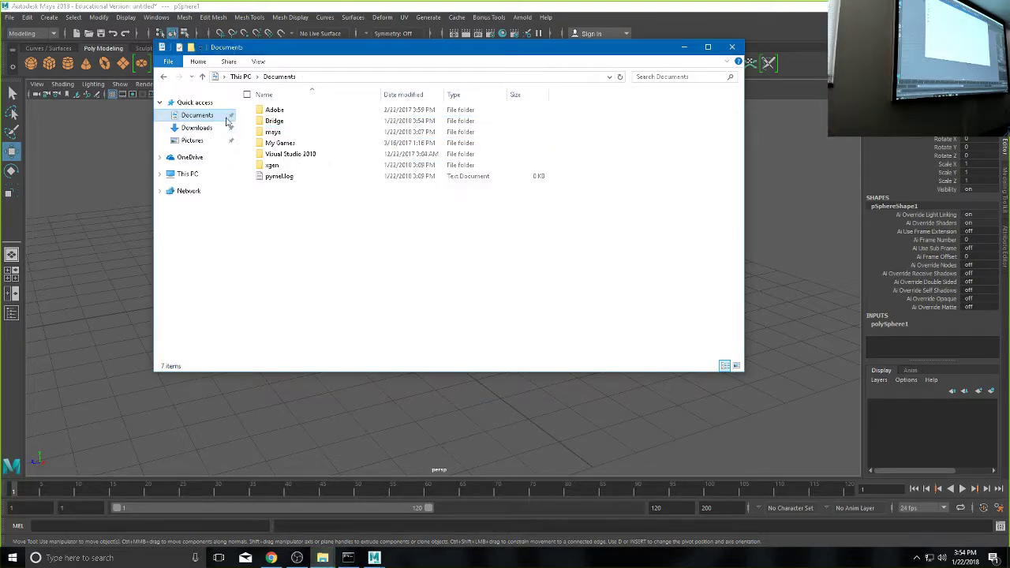
- Examine the contents of the Bridge folder in Documents, and close the File Explorer window to return to Maya
left_click(270, 126)
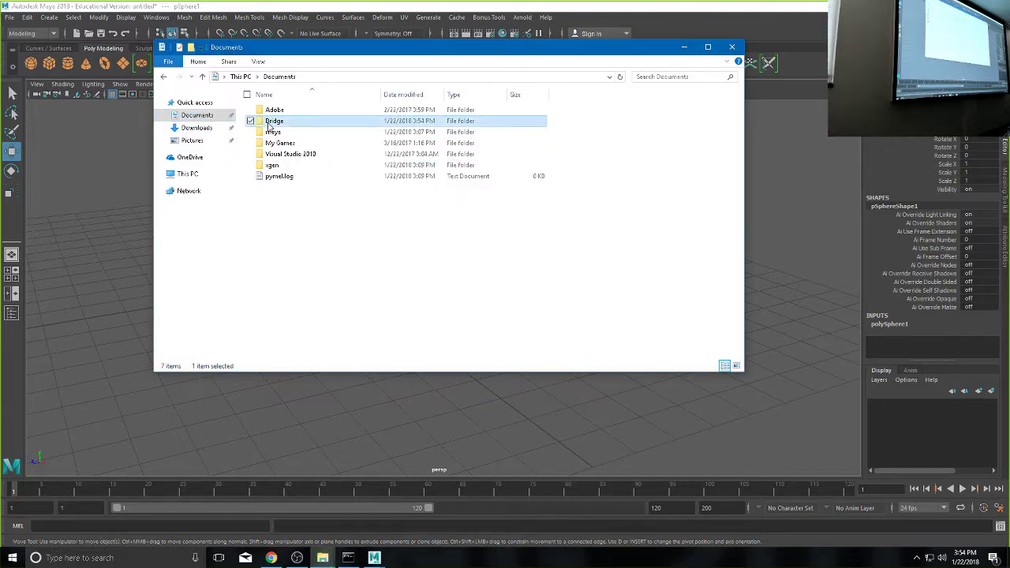
double_click(270, 126)
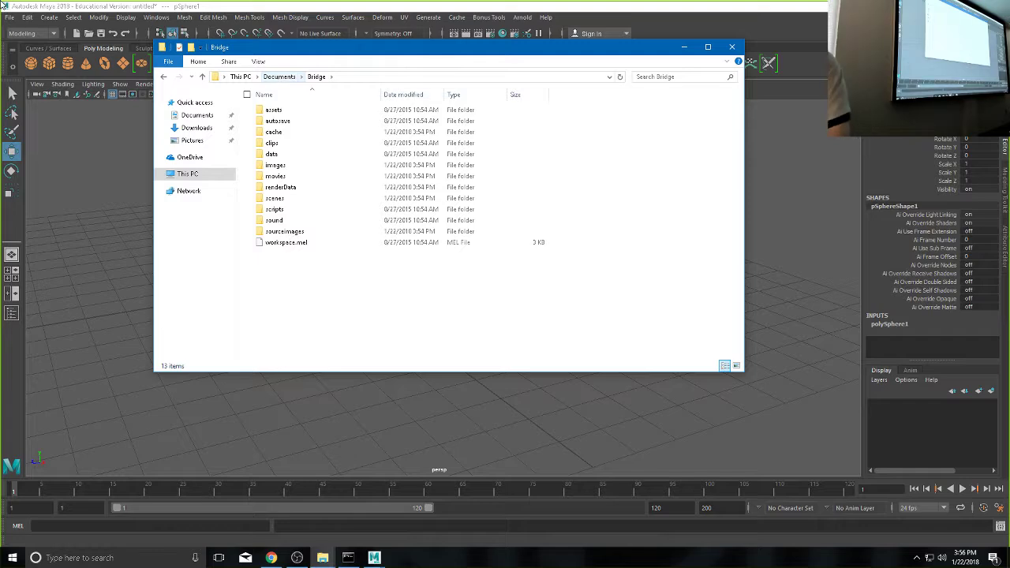
key("alt+F4")
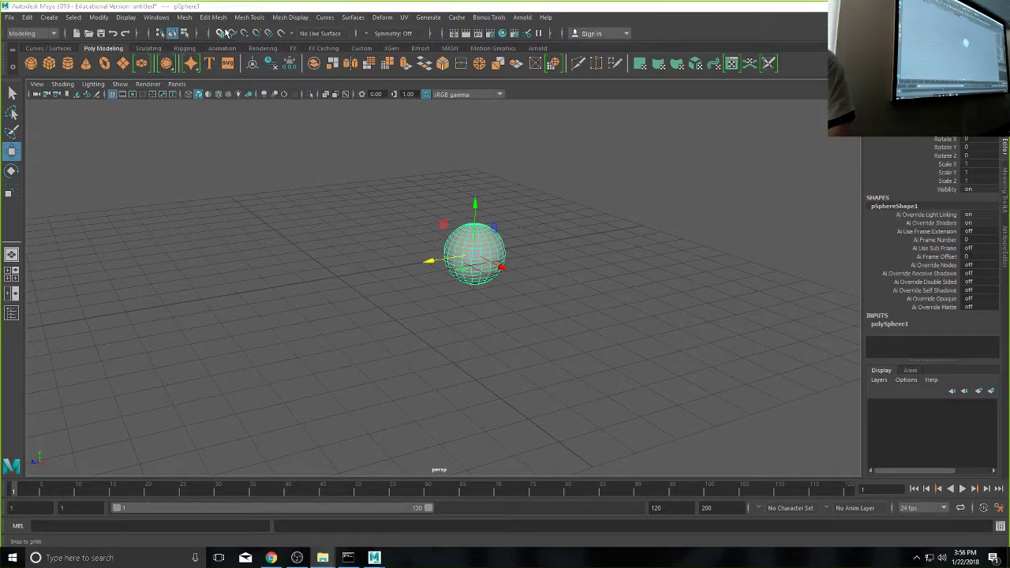
- Bring up the Open scene dialog and set the current project to the Bridge folder in Documents
left_click(9, 18)
left_click(37, 47)
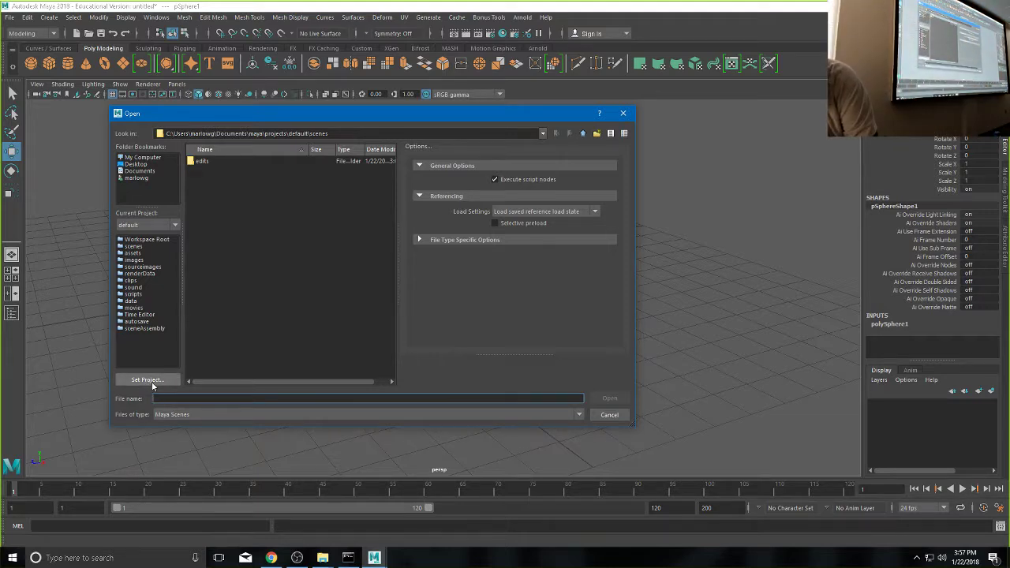
left_click(149, 380)
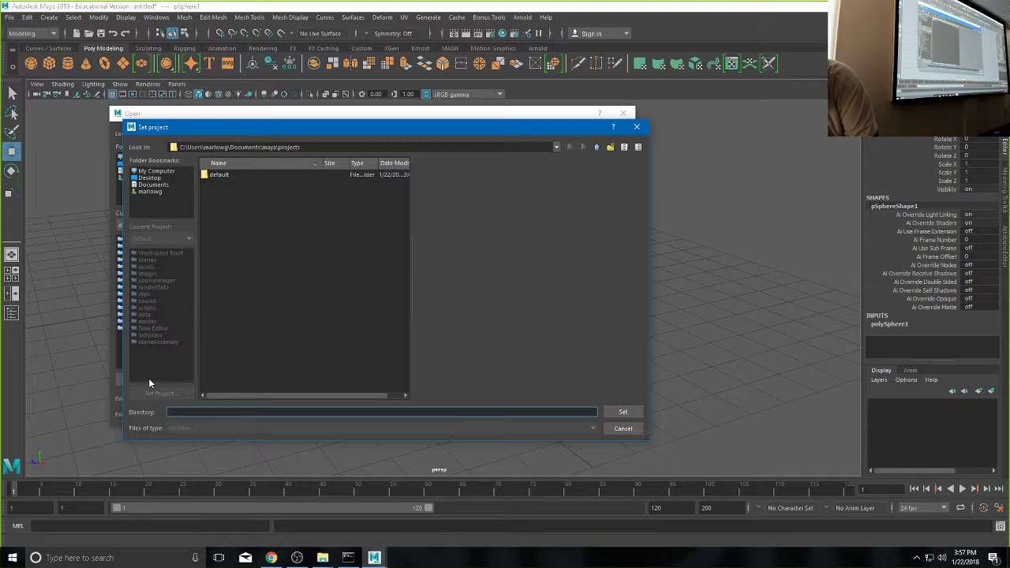
left_click(153, 185)
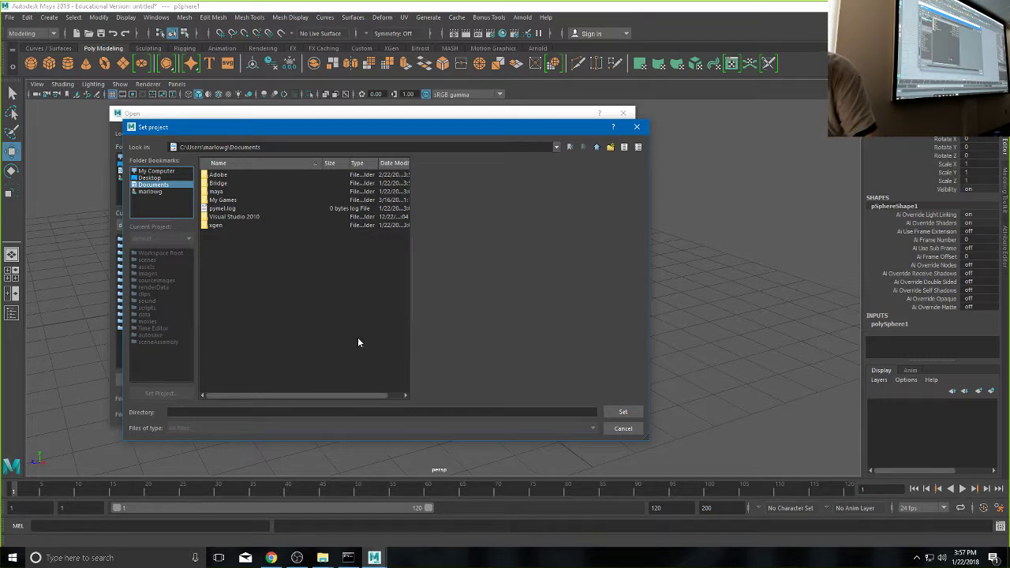
left_click(219, 183)
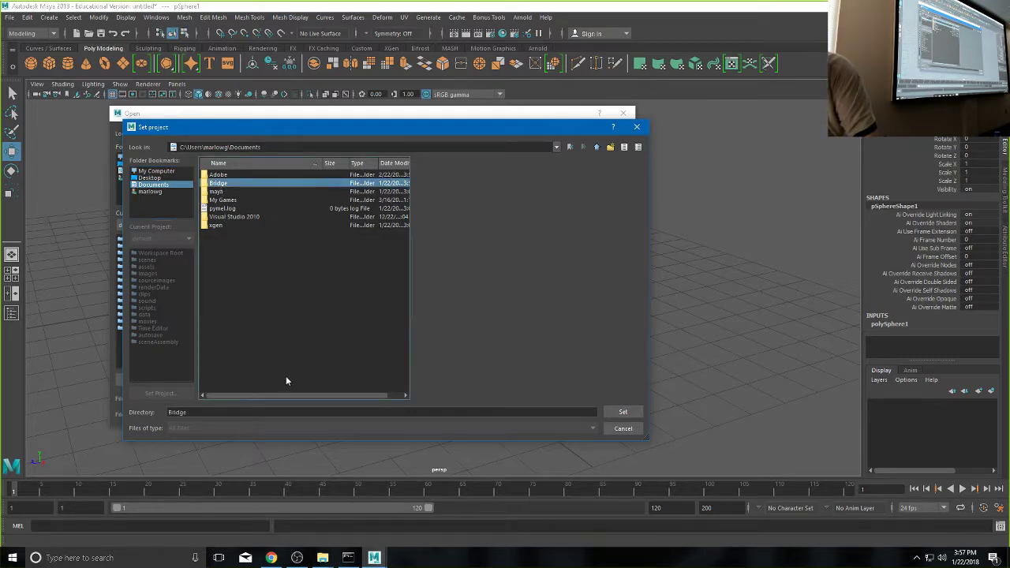
left_click(622, 412)
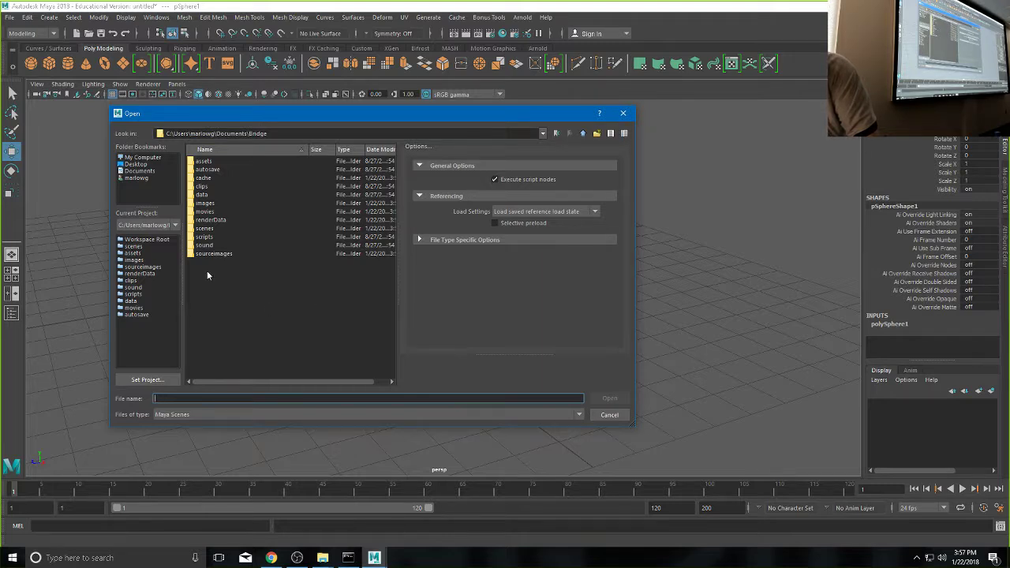
- Open Bridge Deconstructed.mb from the Bridge project's scenes folder, discarding the changes to the untitled scene
double_click(205, 229)
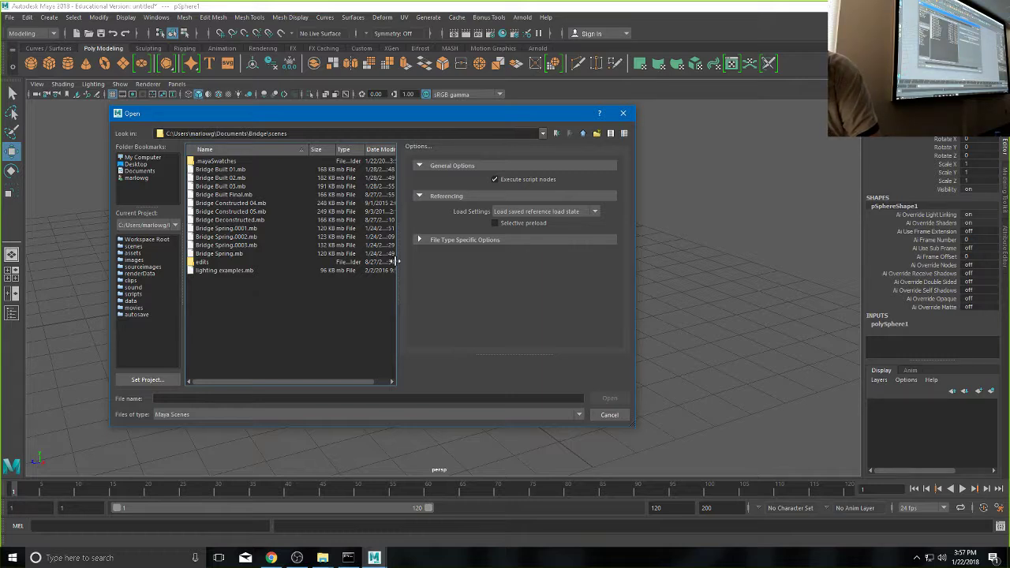
left_click_drag(398, 262, 473, 264)
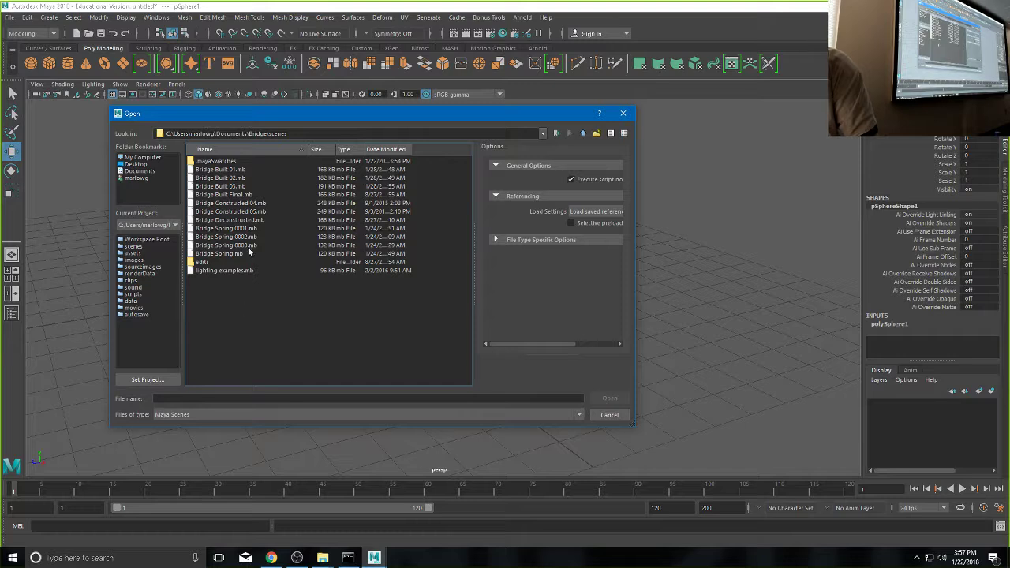
left_click(247, 220)
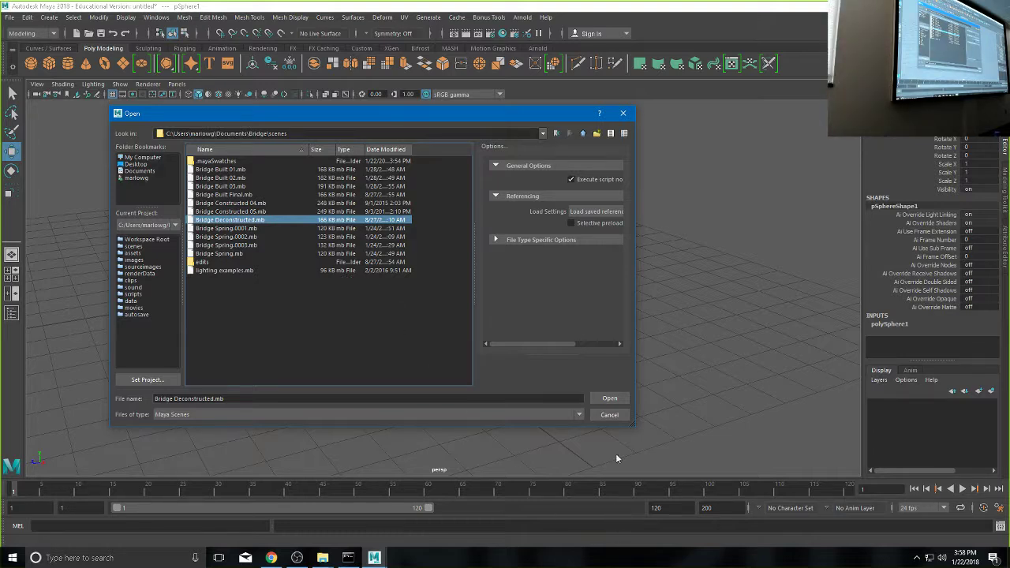
left_click(613, 399)
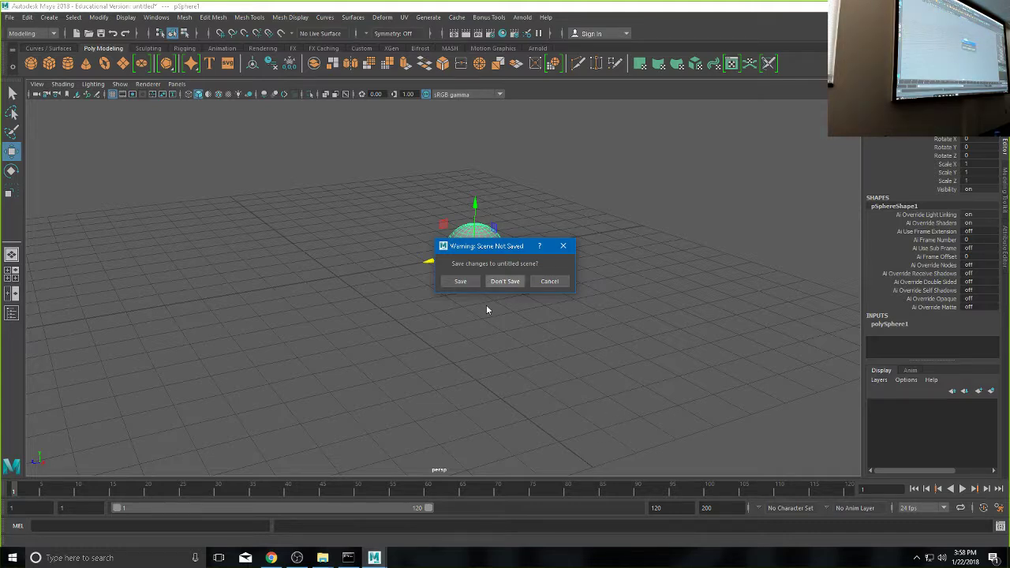
left_click(505, 281)
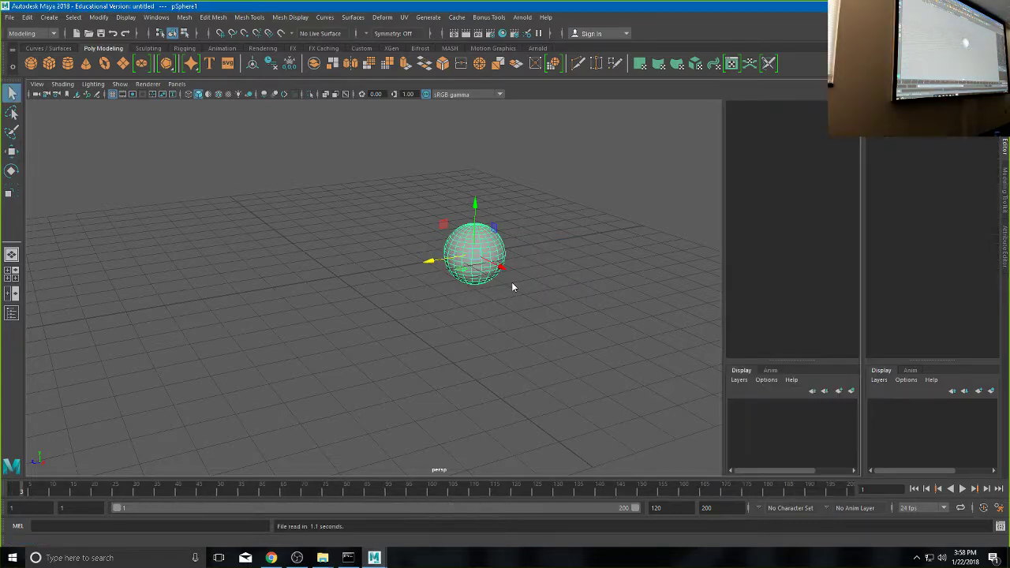
scroll(513, 284, "down", 5)
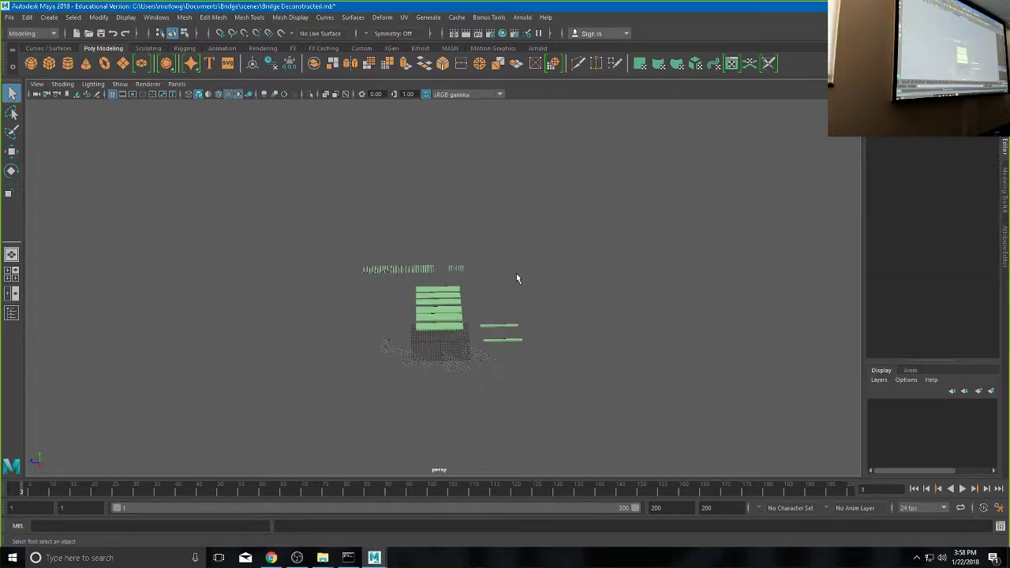
scroll(516, 280, "up", 2)
left_click_drag(467, 358, 514, 345, "alt")
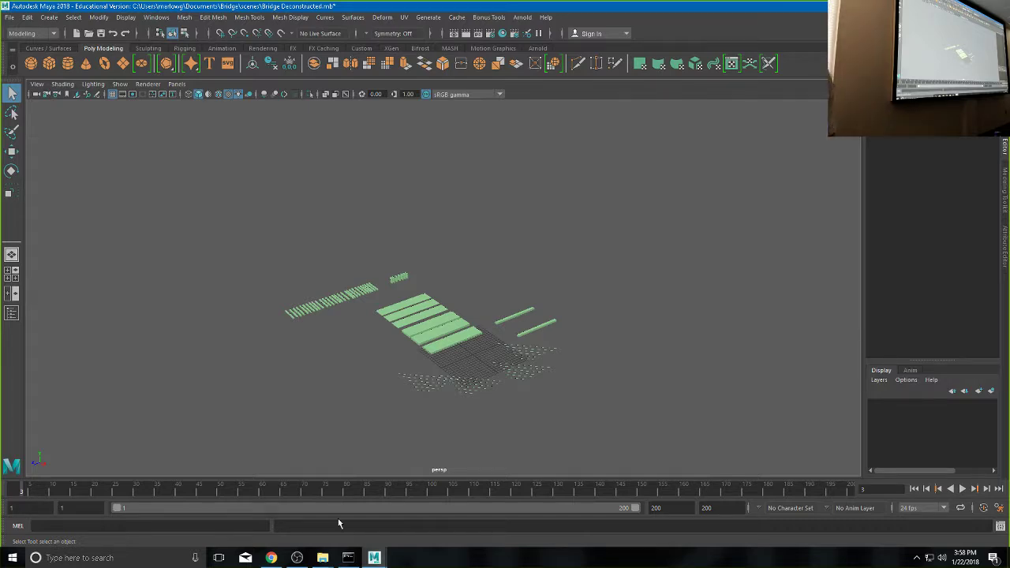
- Switch to File Explorer, look at the scene files in the Bridge project's scenes folder, and return to the Bridge folder
left_click(322, 558)
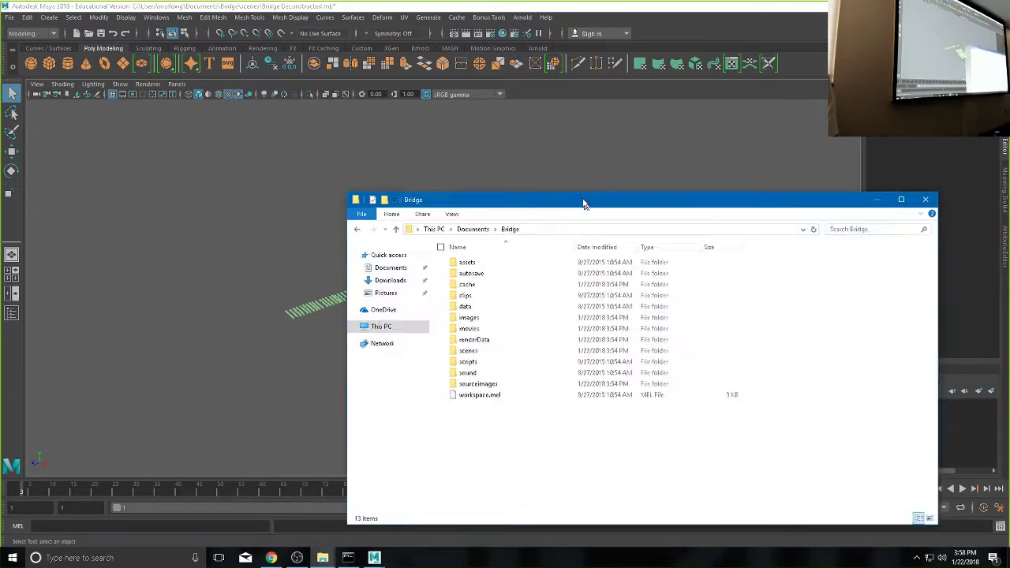
left_click_drag(588, 198, 368, 135)
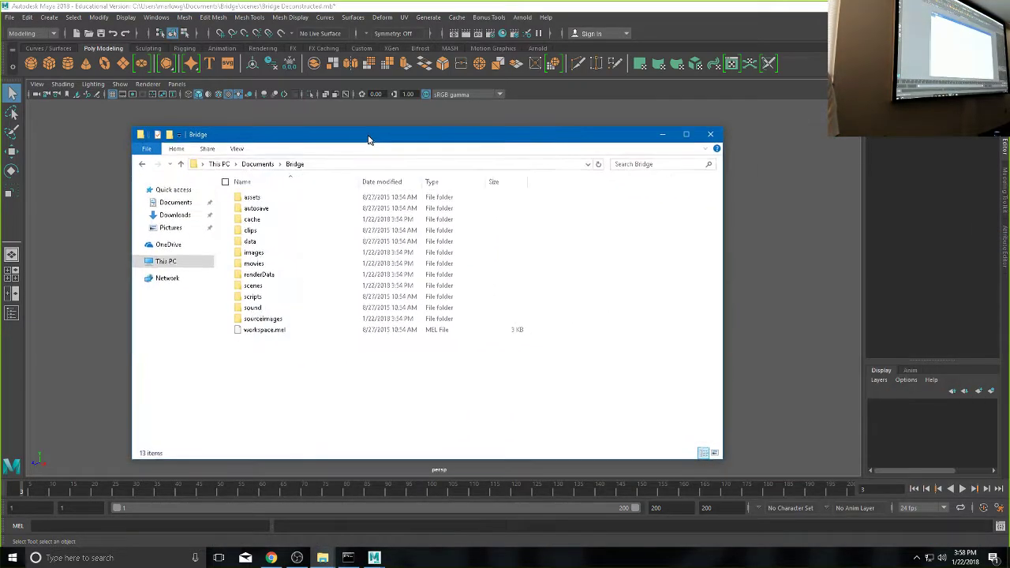
double_click(236, 285)
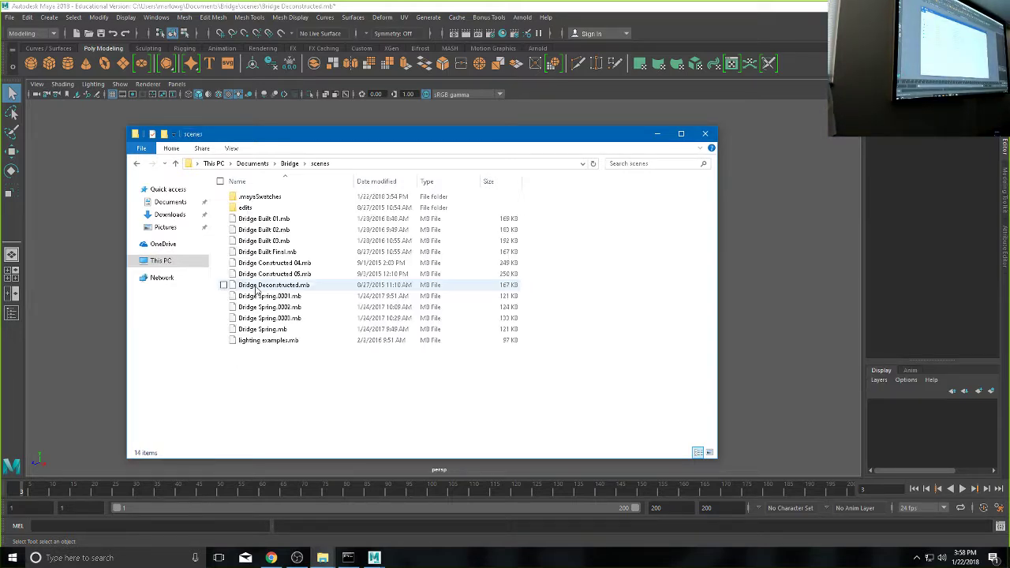
left_click(135, 164)
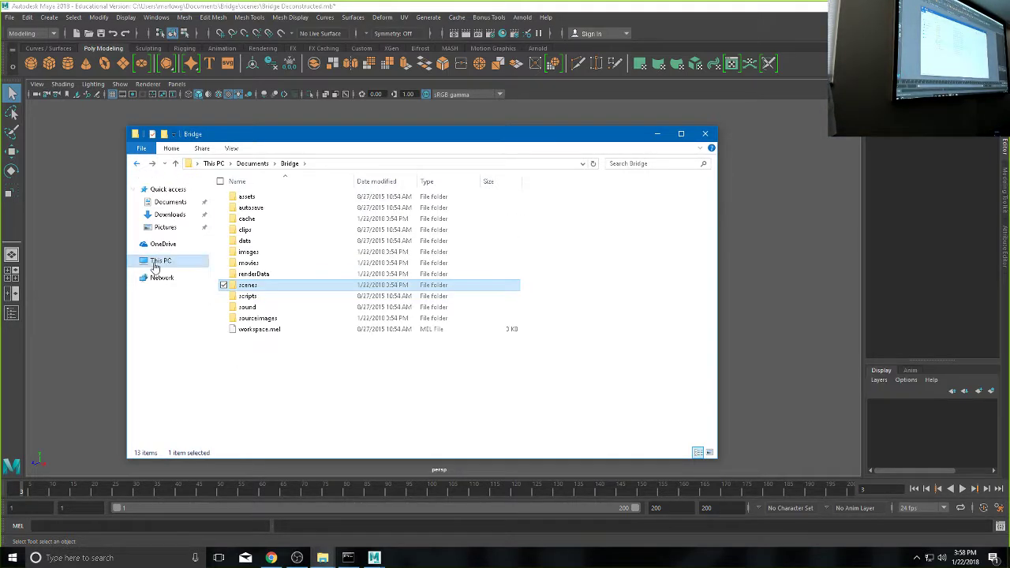
- Play BridgeRender.mov from the Bridge images folder, close the player, and look through the rendered frames
left_click(247, 254)
double_click(247, 254)
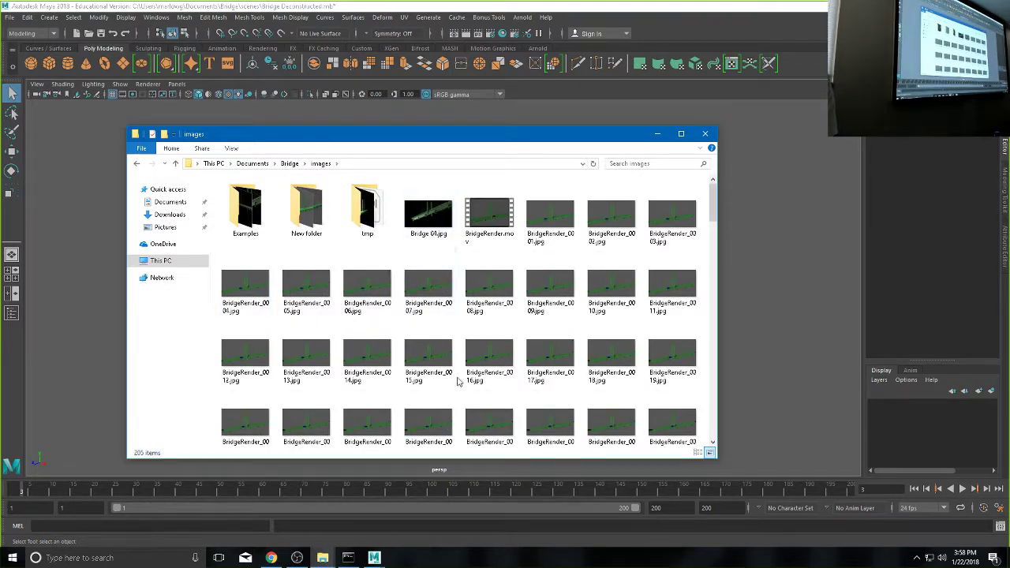
left_click(486, 229)
double_click(486, 228)
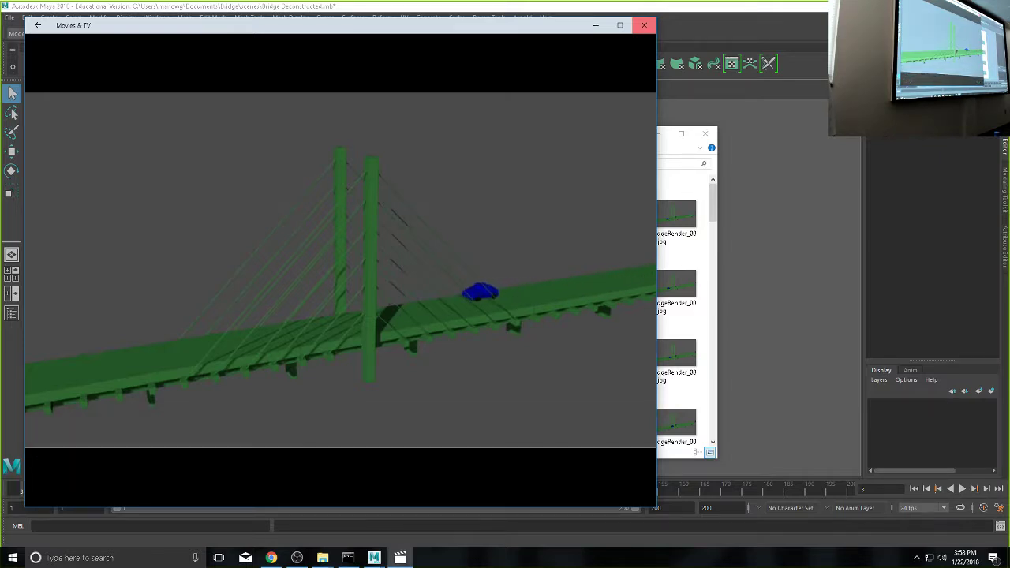
left_click(644, 25)
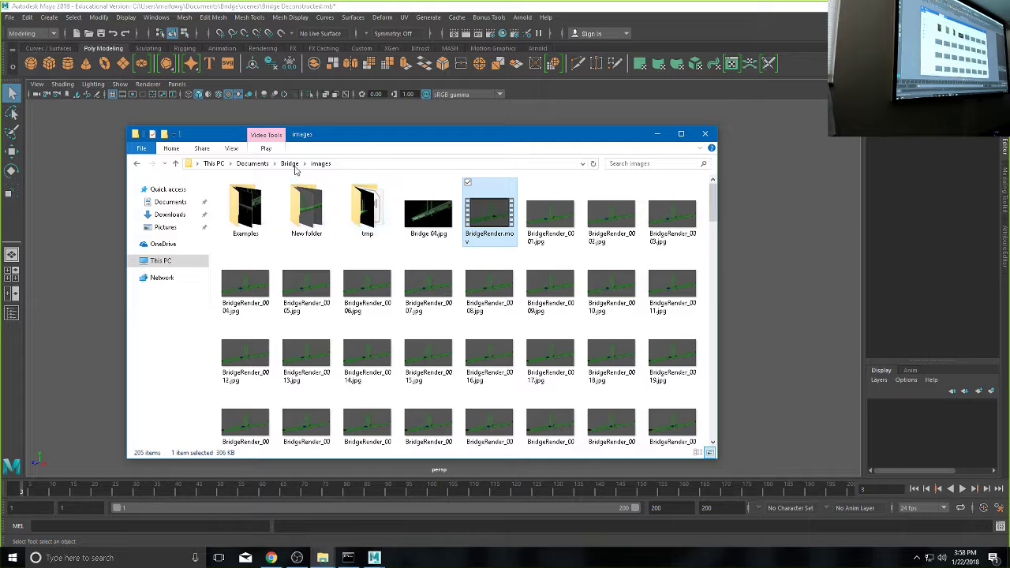
scroll(345, 312, "down", 15)
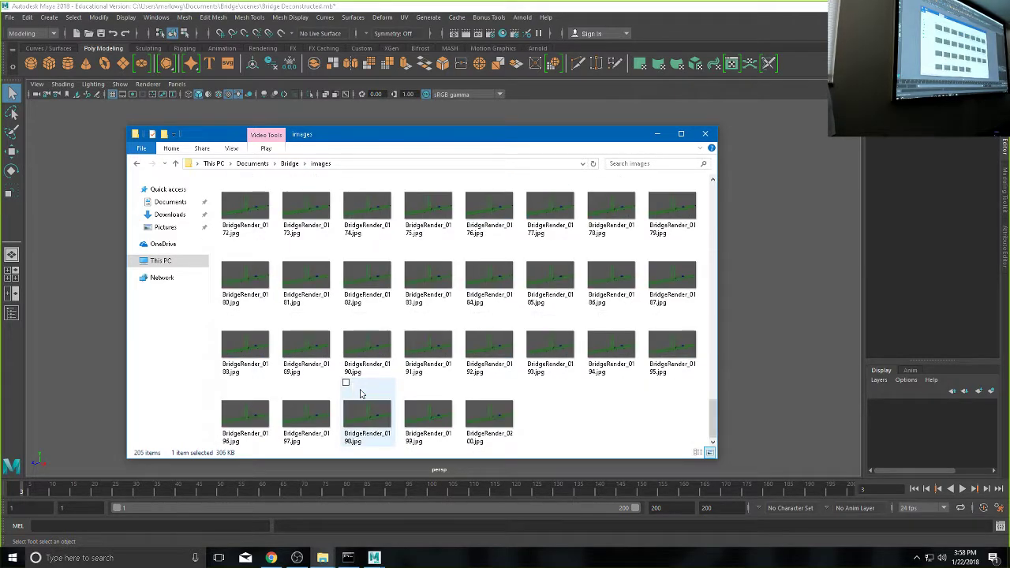
scroll(361, 394, "up", 15)
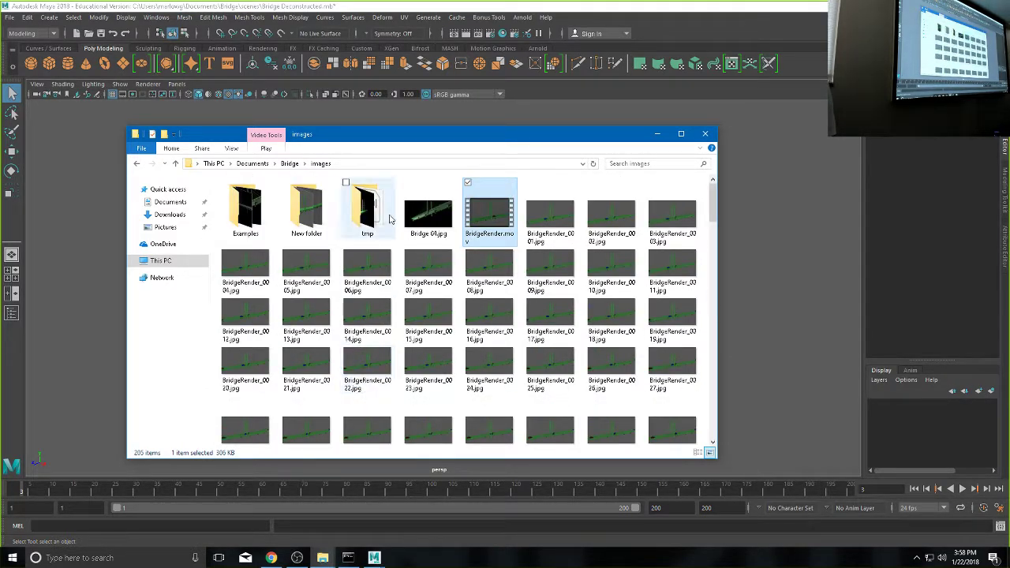
- View the bridge renders of the Examples folder one after another in Photos, and close the viewer
double_click(249, 212)
double_click(245, 215)
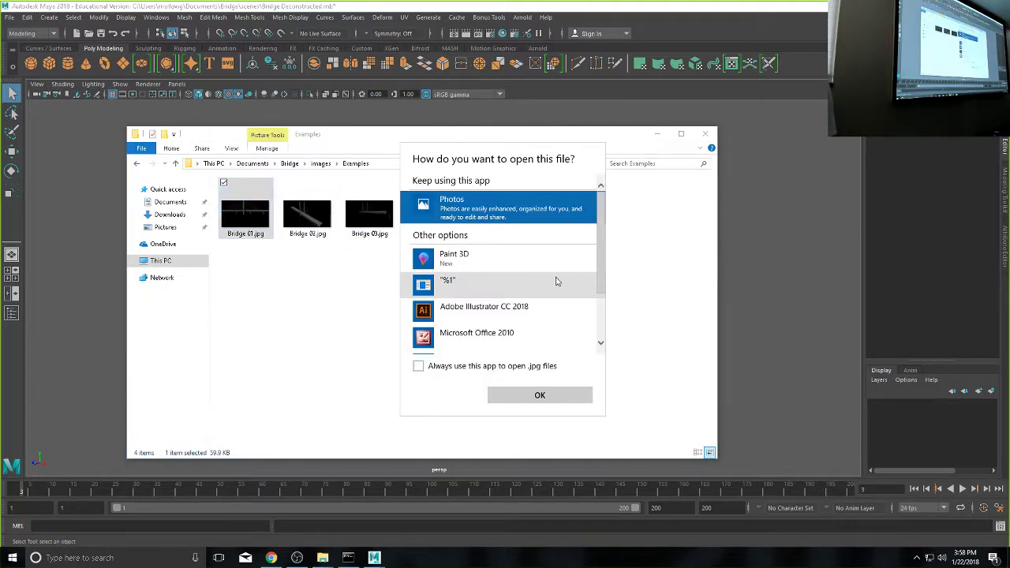
left_click(542, 395)
key("Right")
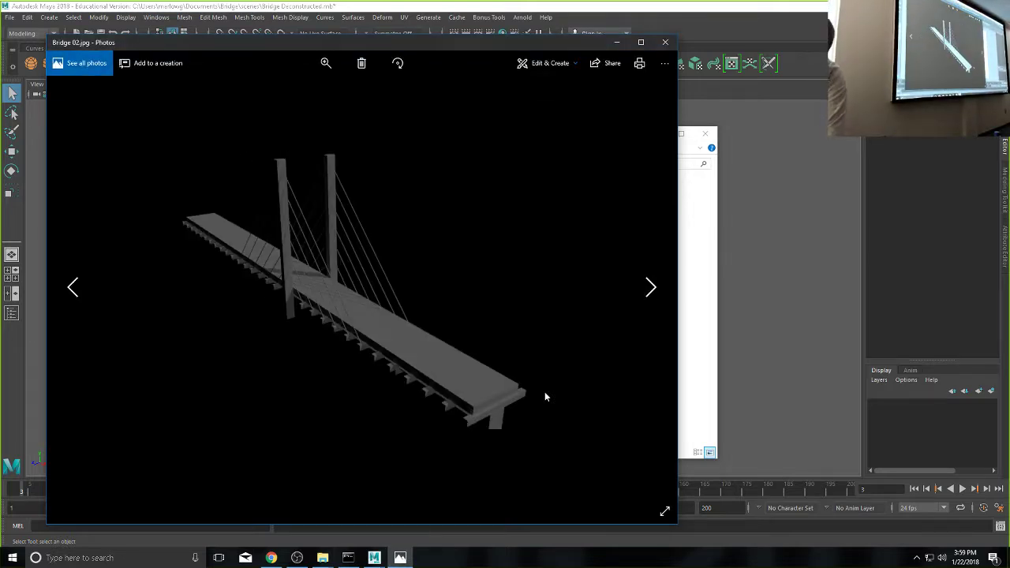
key("Right")
key("Right")
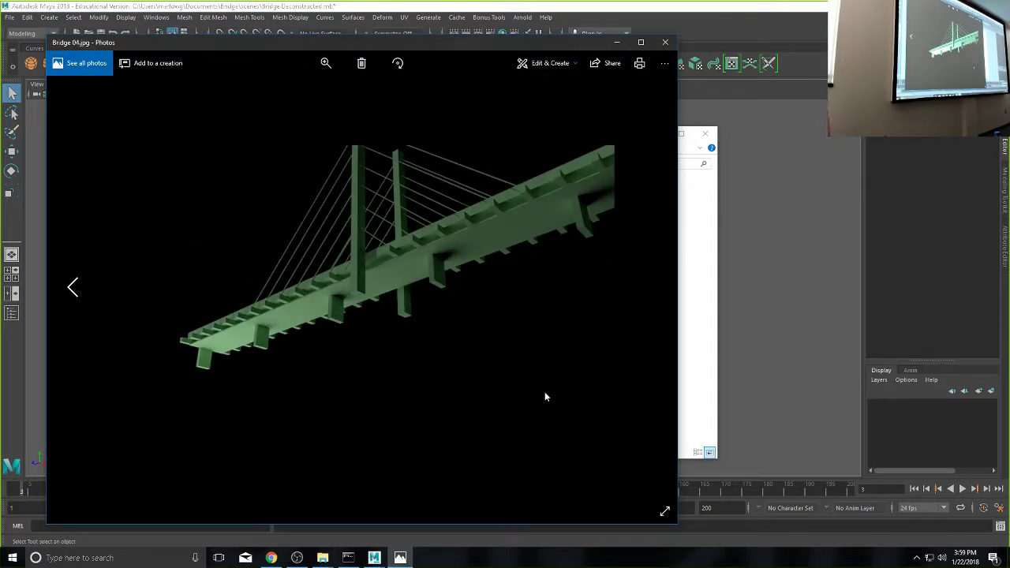
key("Left")
key("Left")
key("Left")
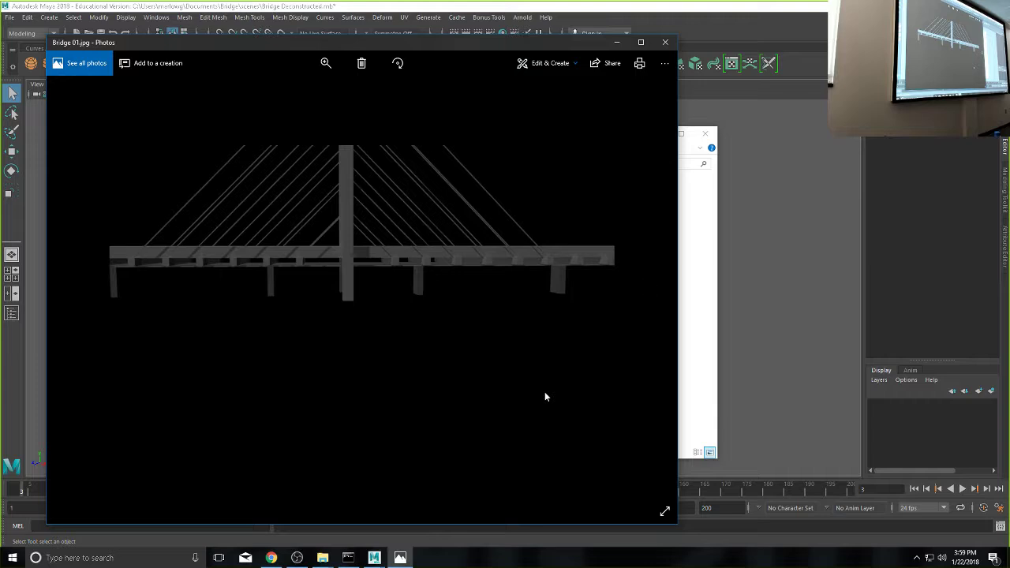
key("Right")
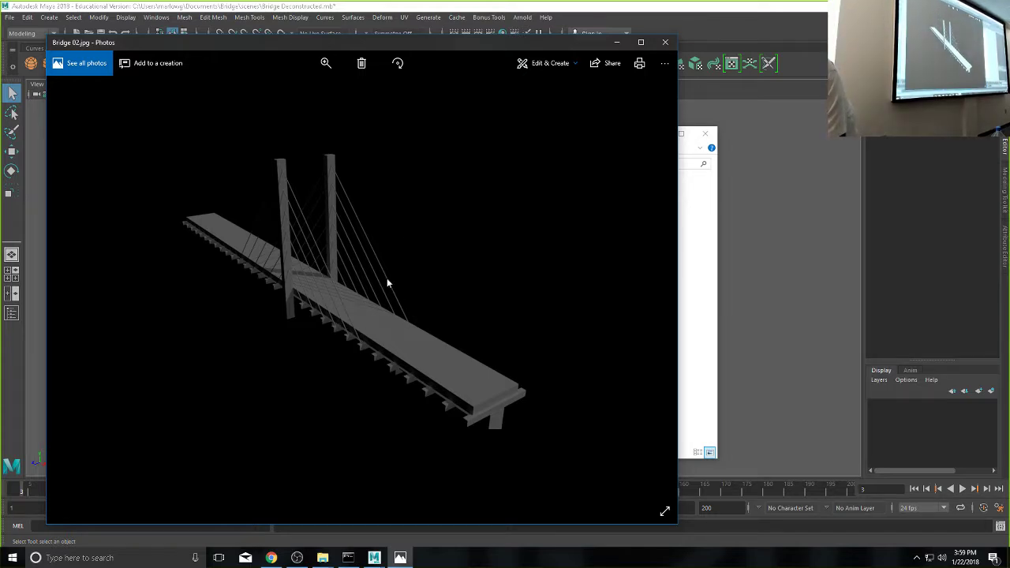
left_click(665, 42)
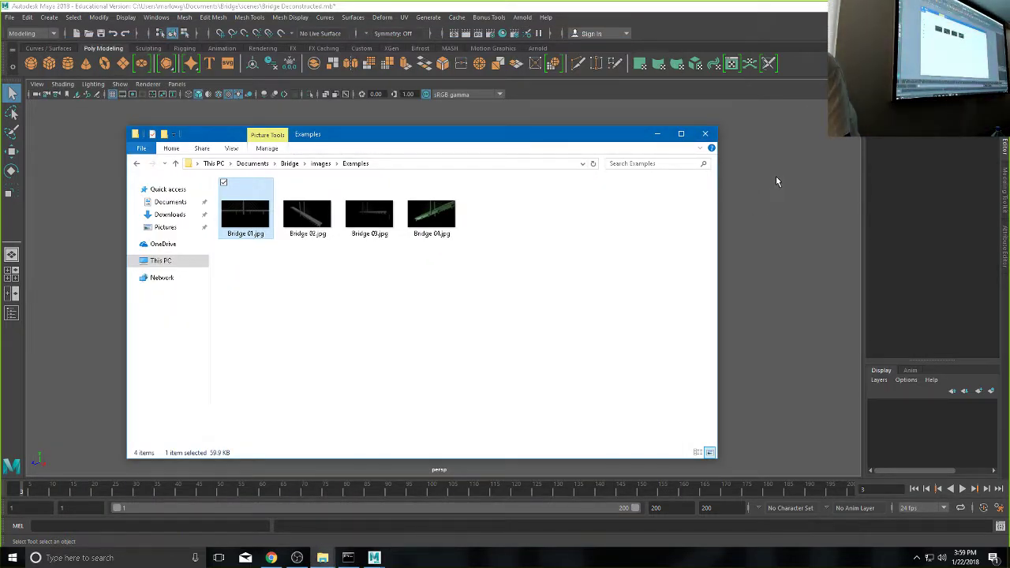
- Return to Maya, move the deck slab nearest the grid out of the row, and select the neighbouring slab
left_click(777, 179)
left_click(448, 346)
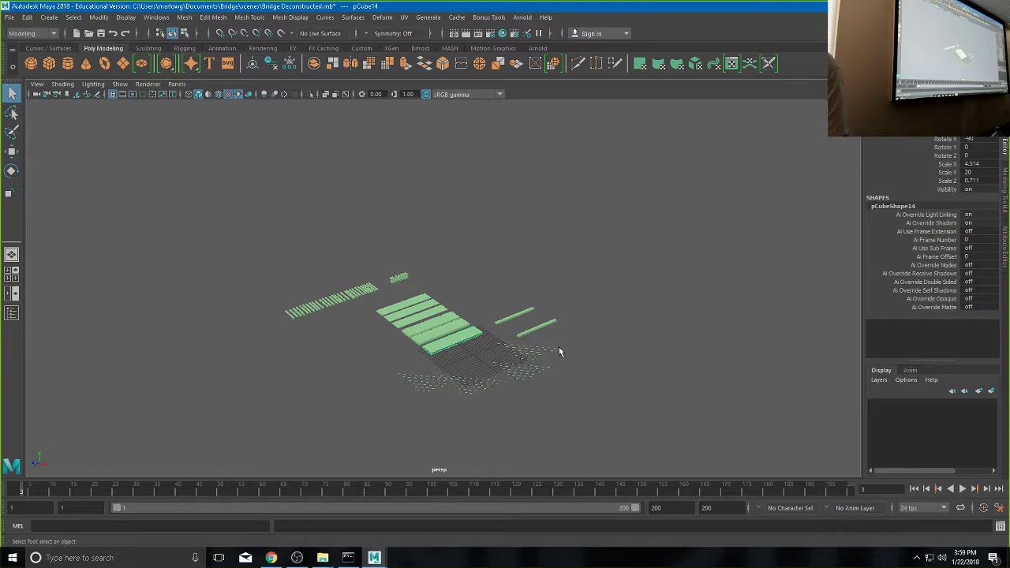
key("w")
left_click_drag(426, 352, 387, 370)
left_click(453, 335)
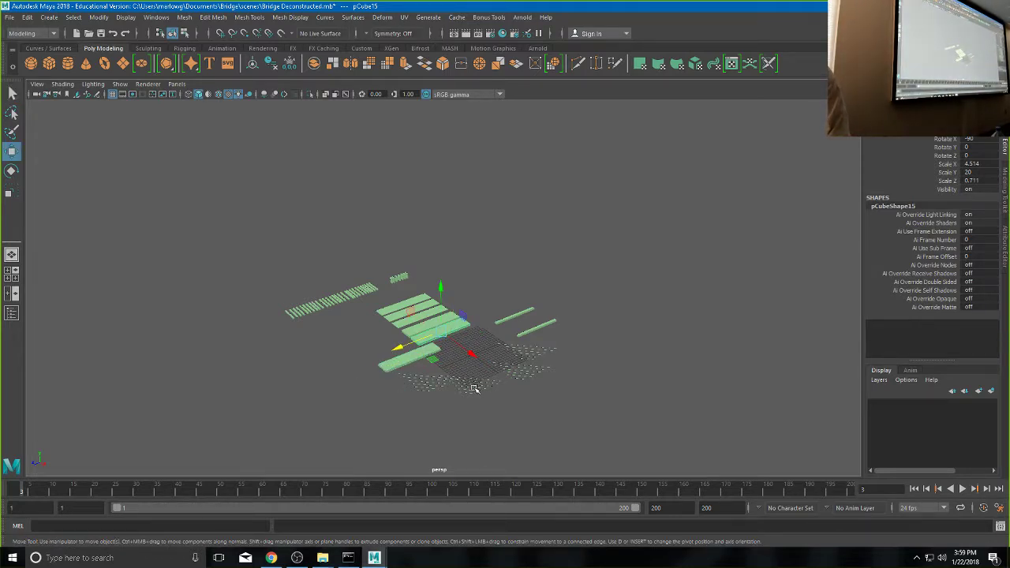
- Select the front cable set, try rotating it freehand and deleting it, and undo both changes
left_click(474, 388)
scroll(484, 401, "up", 3)
scroll(497, 387, "up", 2)
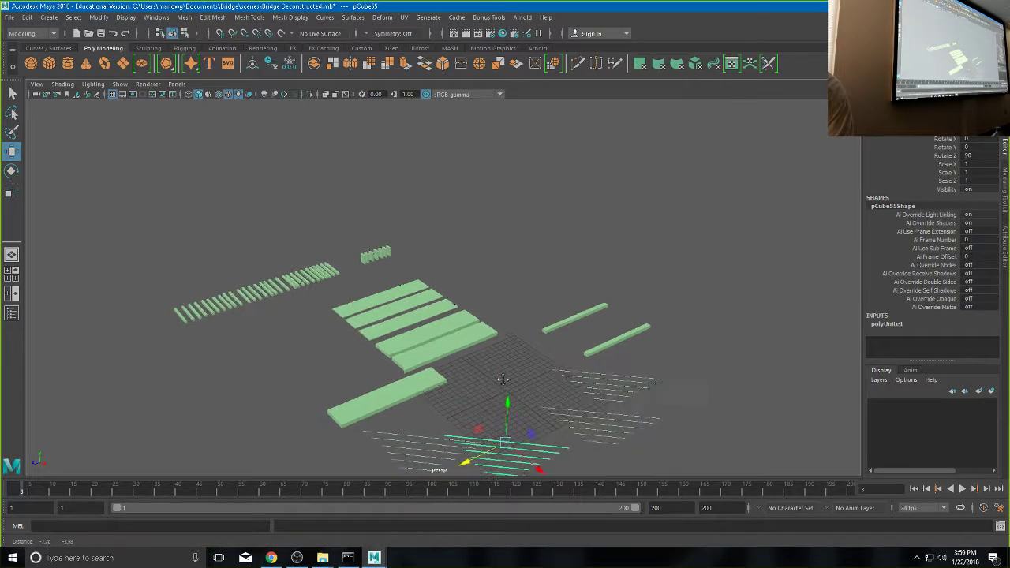
left_click_drag(502, 379, 466, 274, "alt")
key("e")
key("Delete")
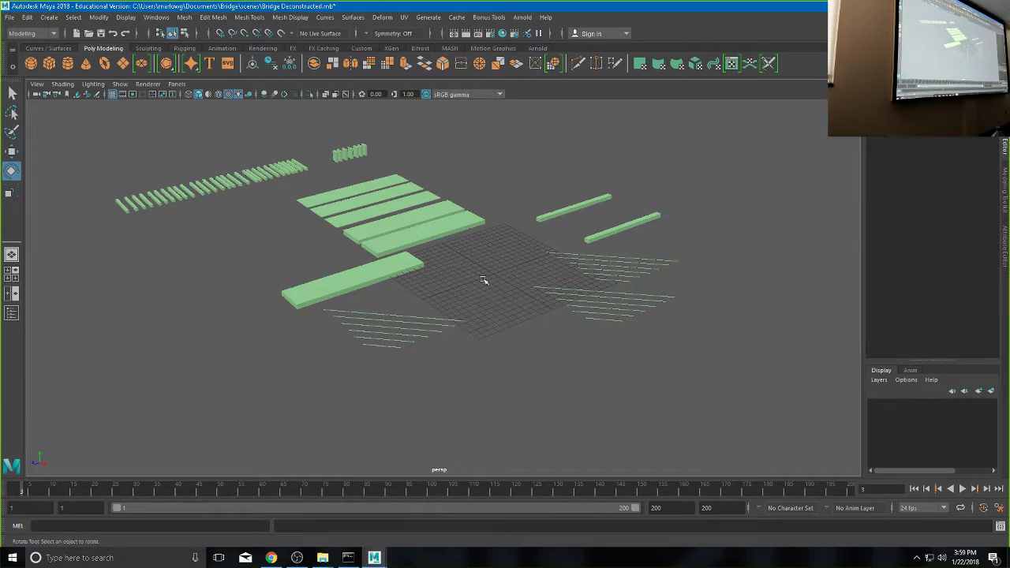
key("ctrl+z")
key("ctrl+z")
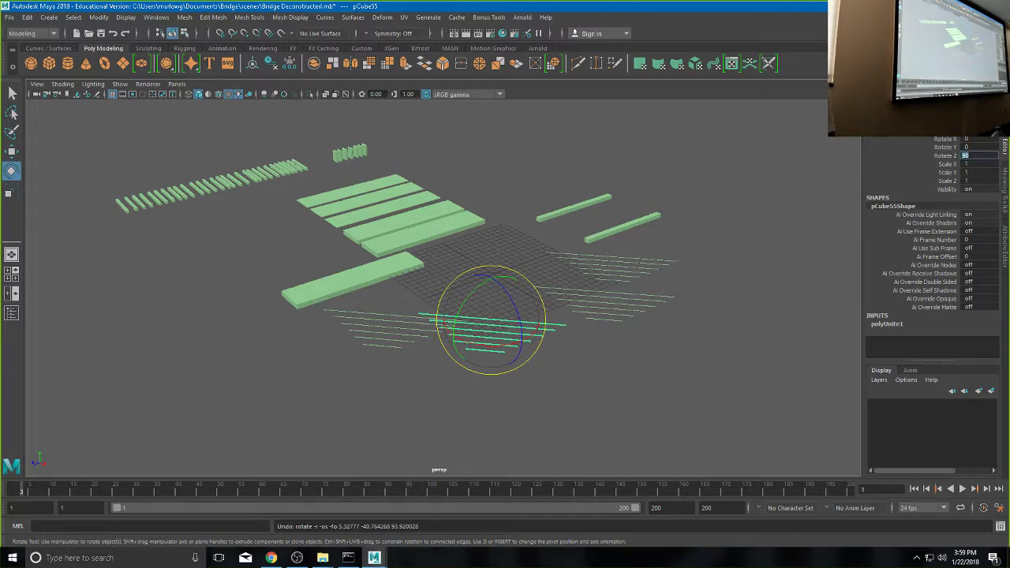
- Set the front cable set's Rotate Z to 45 and then to 0, and inspect it from a lower angle
type("45")
key("Return")
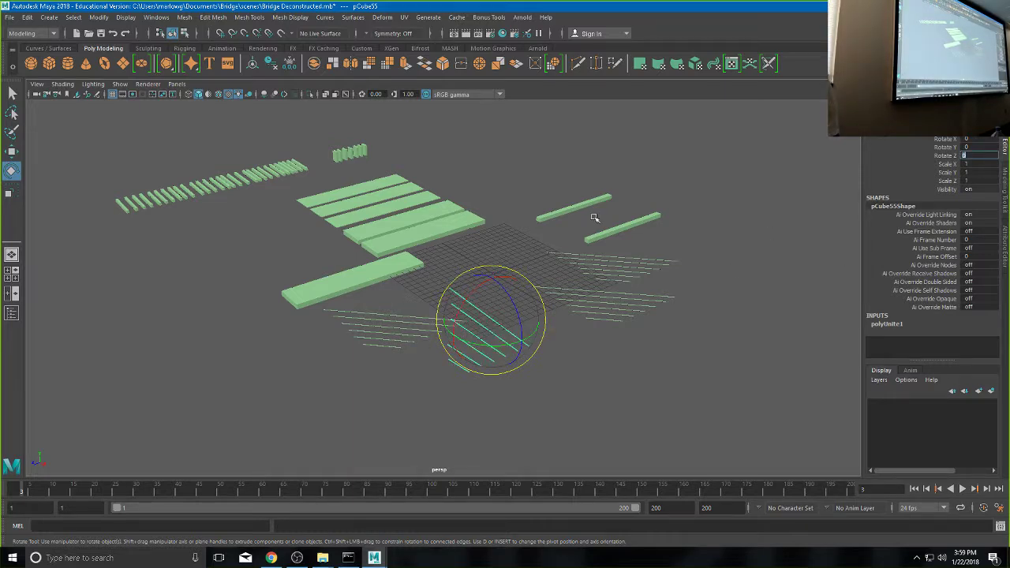
left_click_drag(487, 379, 530, 365, "alt")
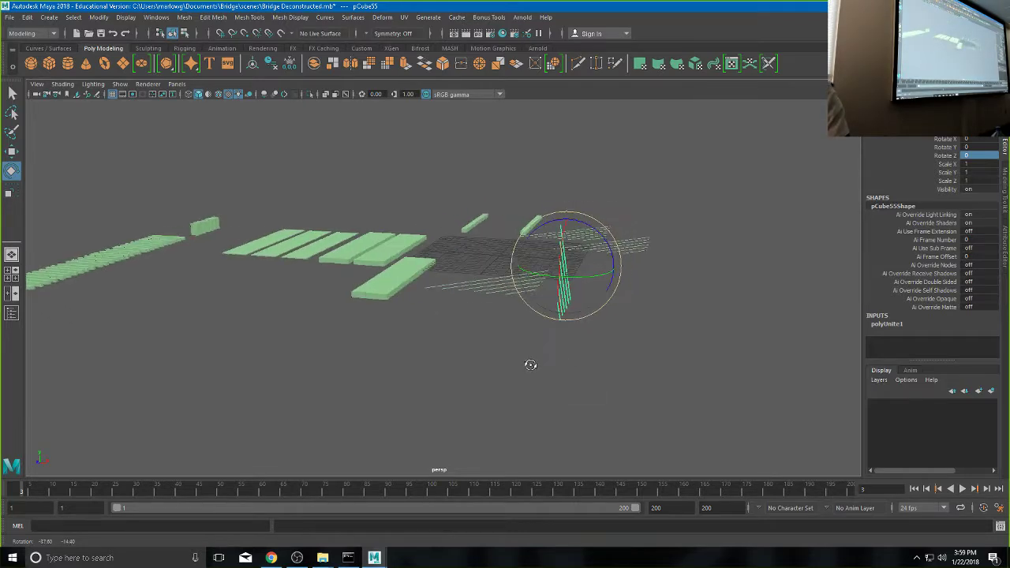
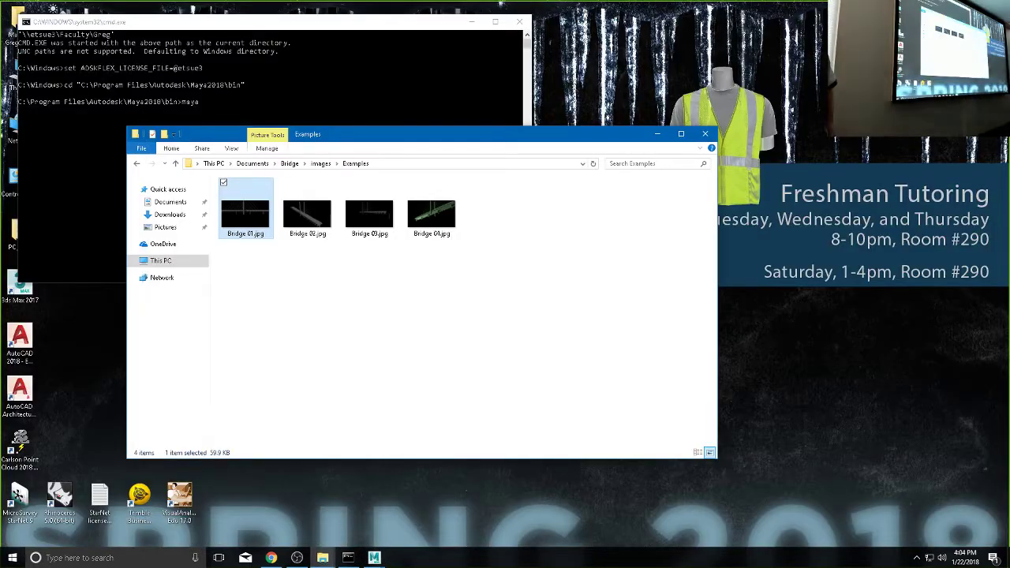
- Minimize the Examples folder window and bring the Maya window with the deconstructed bridge scene back to the front
left_click(657, 133)
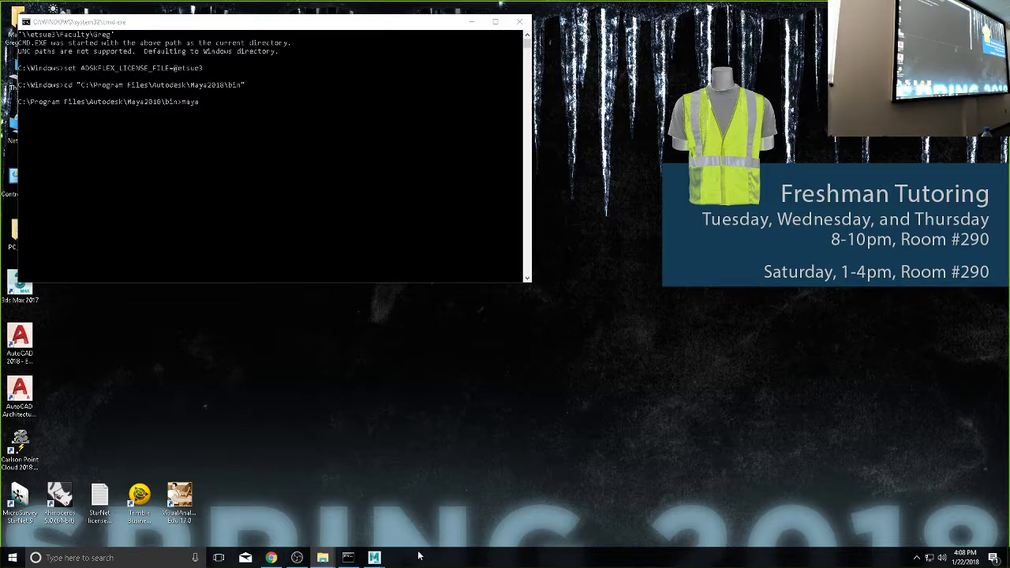
mouse_move(374, 558)
left_click(432, 511)
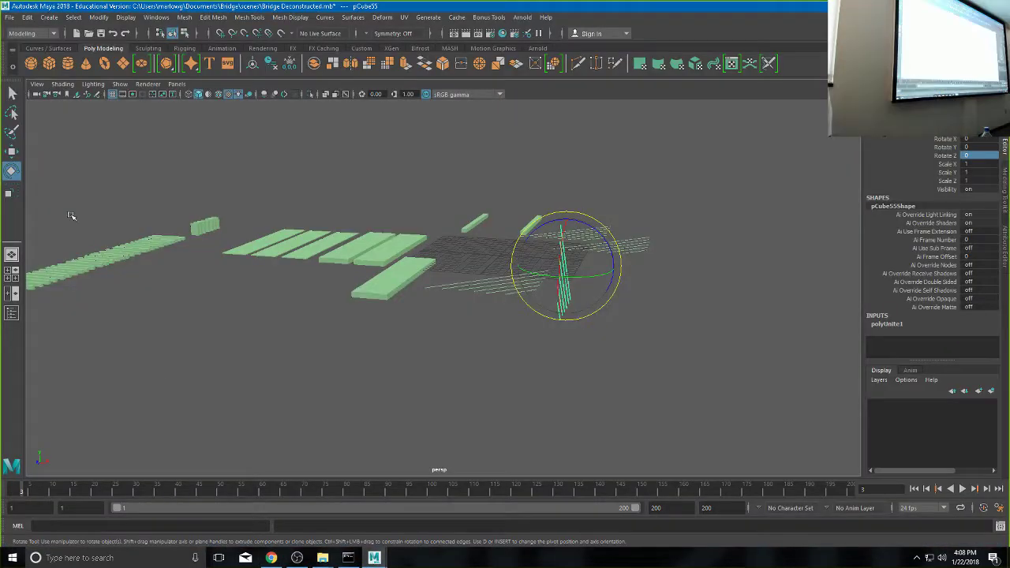
left_click(9, 16)
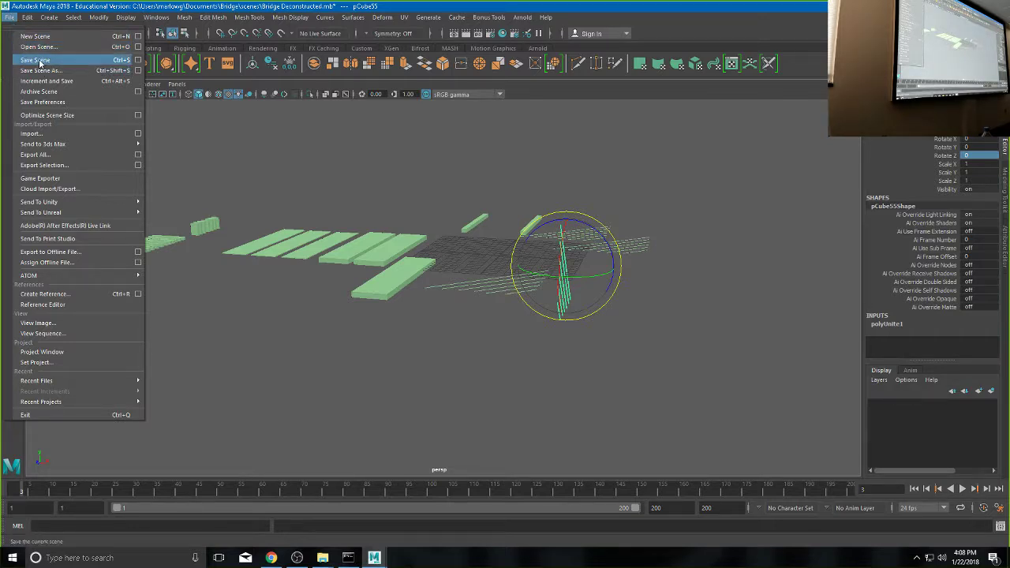
left_click(249, 16)
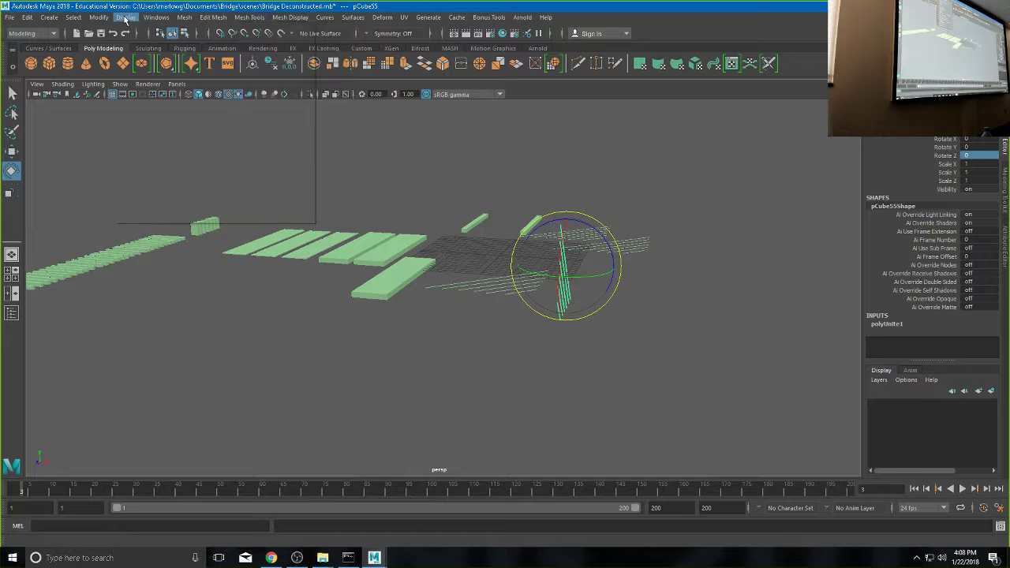
left_click(10, 16)
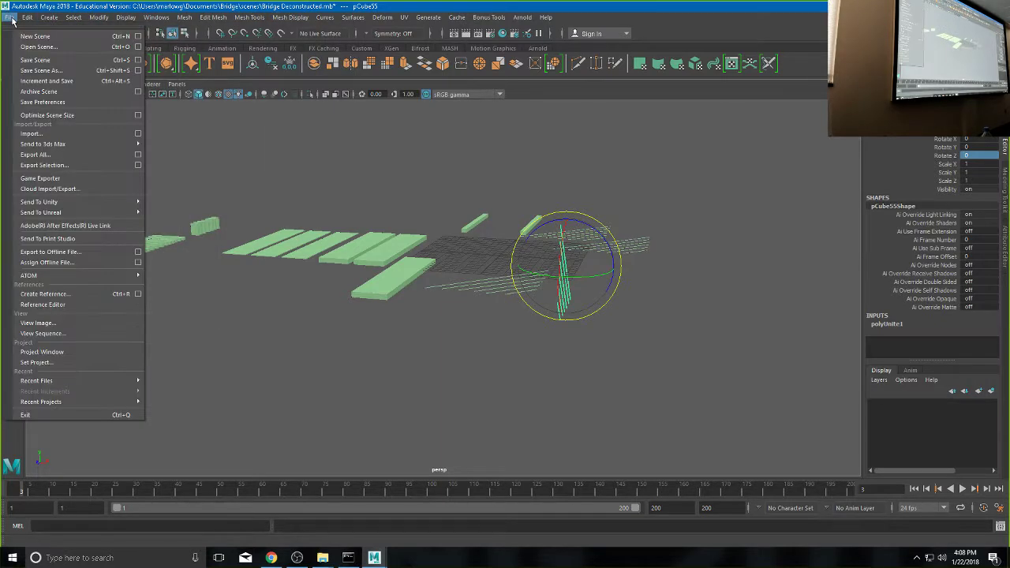
left_click(36, 70)
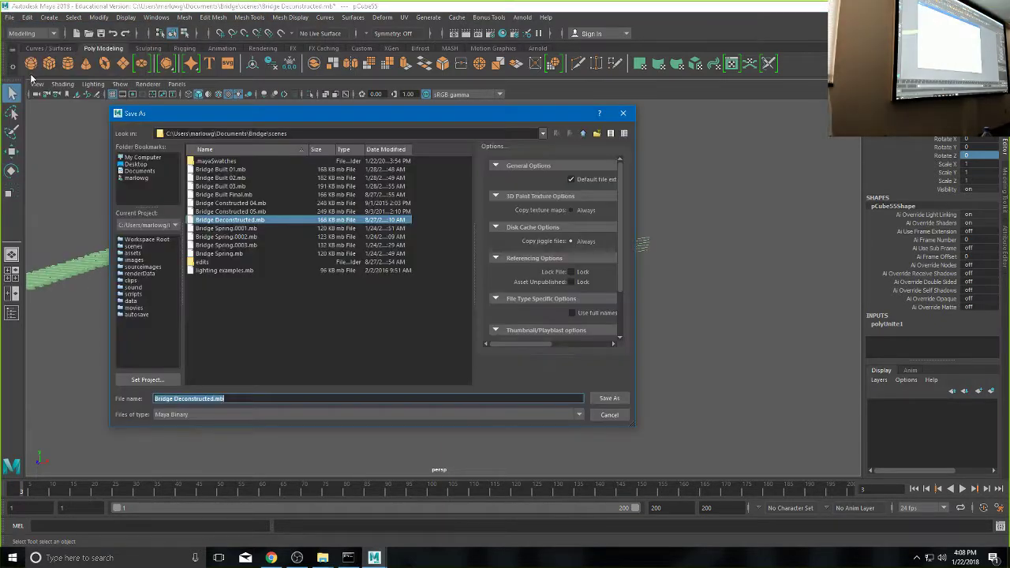
left_click(215, 399)
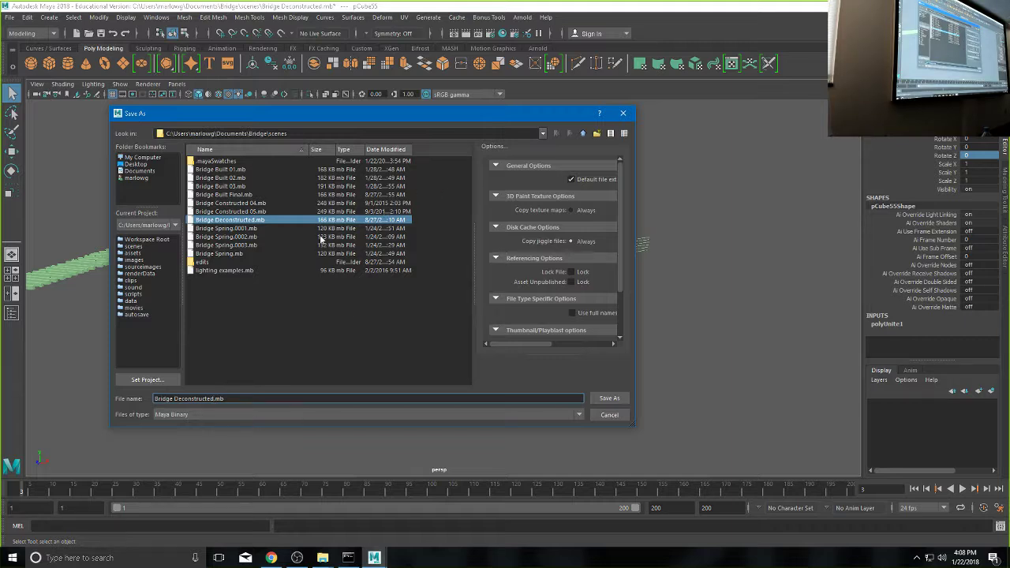
type("- nFinal")
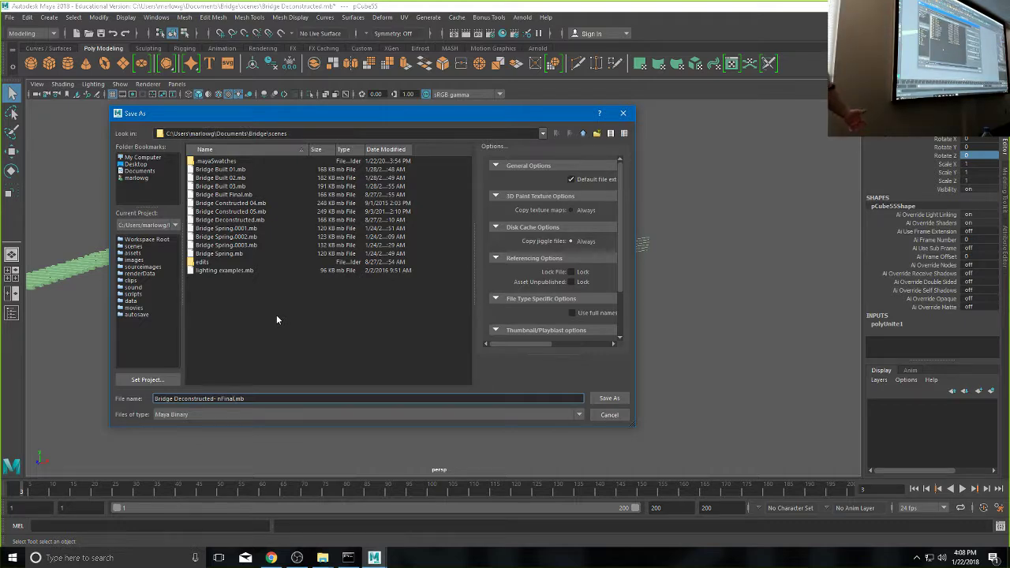
key("BackSpace")
key("BackSpace")
key("BackSpace")
key("BackSpace")
key("BackSpace")
key("BackSpace")
key("BackSpace")
key("BackSpace")
key("BackSpace")
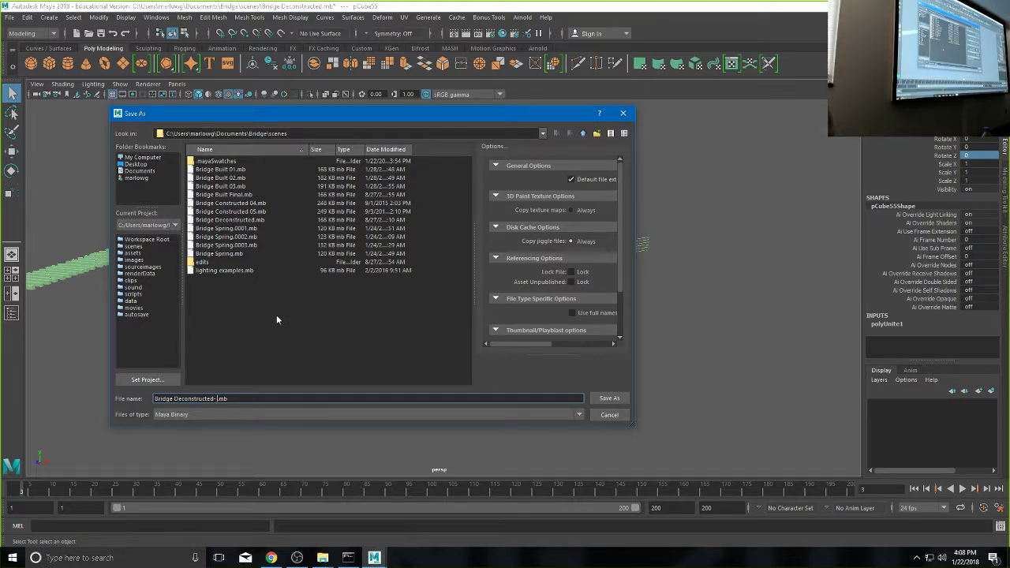
type("d")
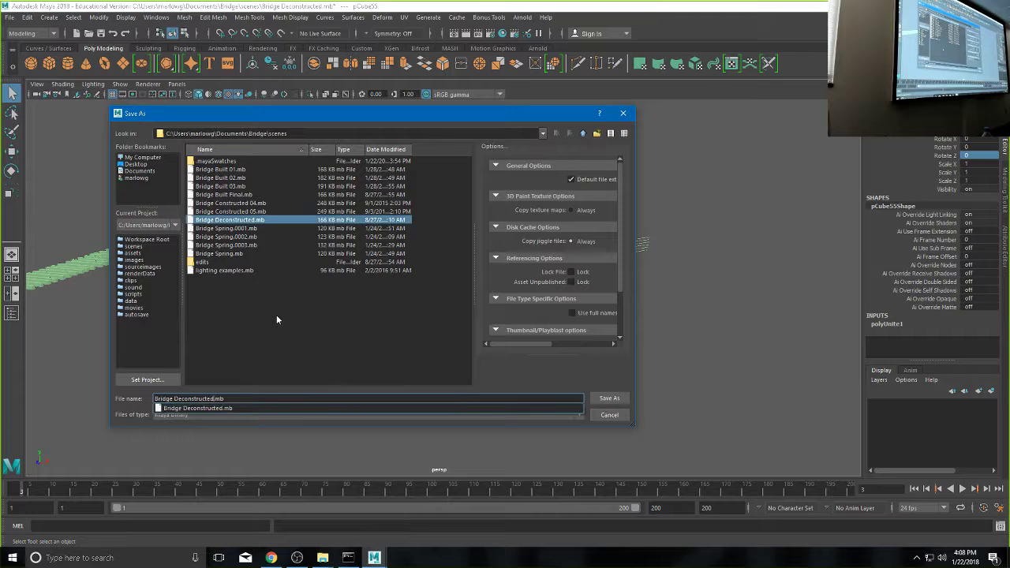
left_click(604, 417)
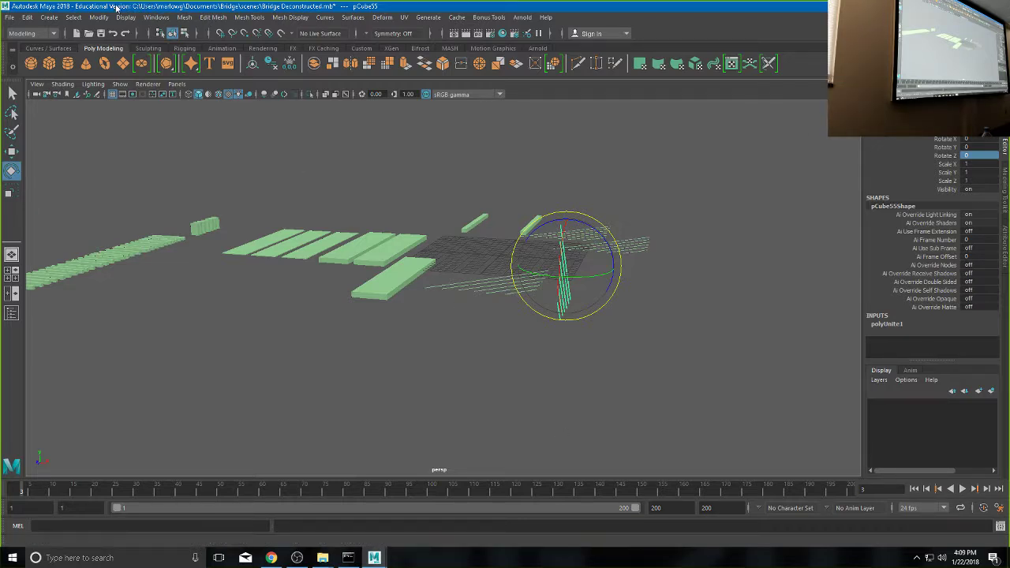
- Save the bridge scene as an incremented version, Bridge Deconstructed.0001.mb, leaving the original file untouched
left_click(11, 18)
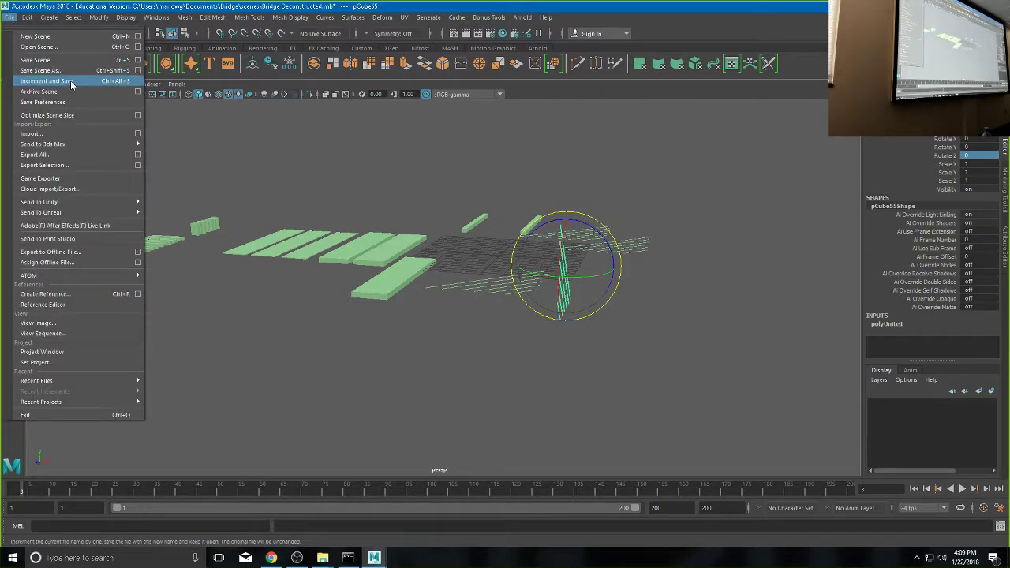
mouse_move(291, 16)
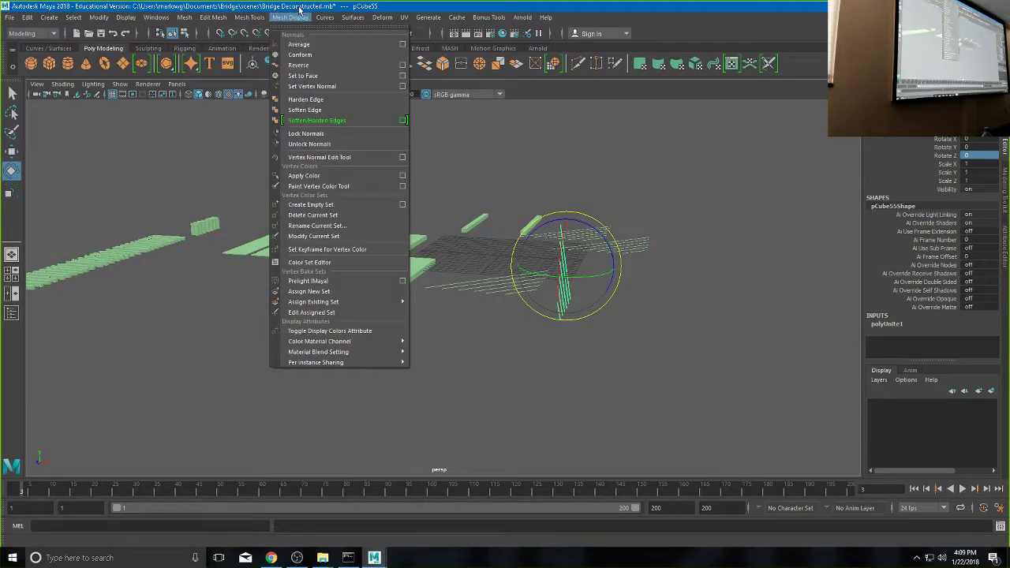
mouse_move(11, 18)
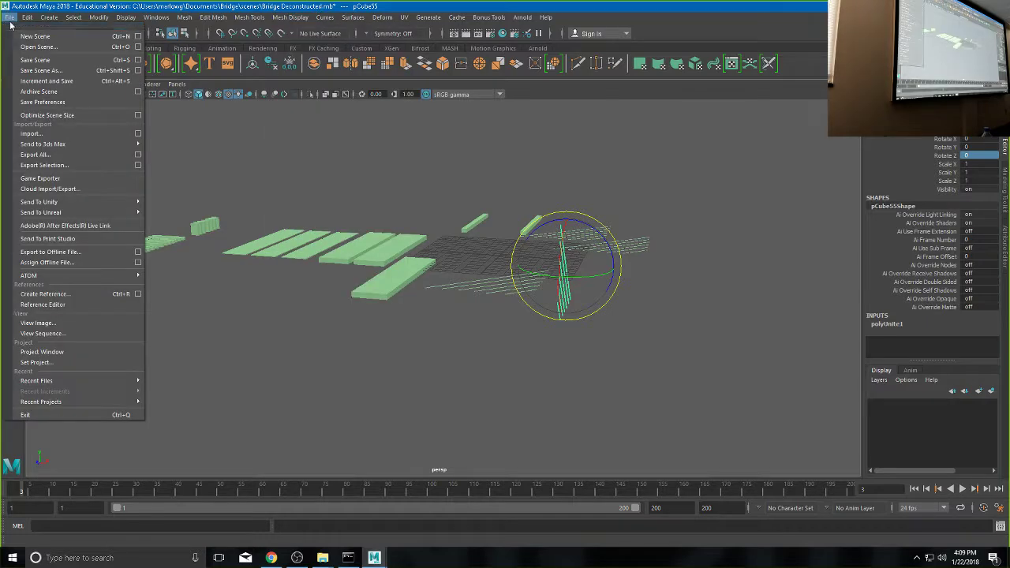
left_click(41, 81)
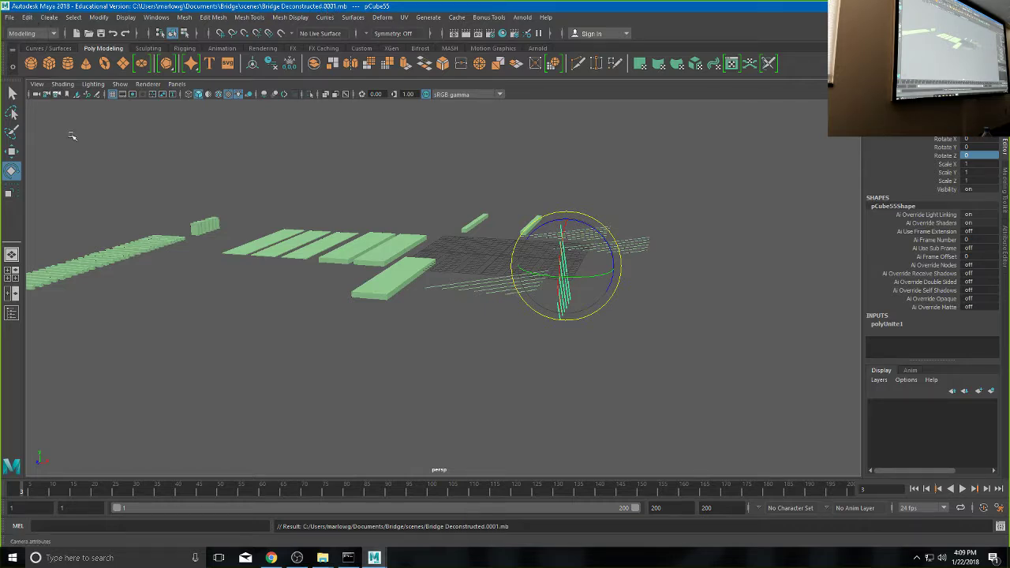
- Rotate one small plank in the long row freehand to about 20.7, 15.1, -32.8 and save another incremented version of the scene
left_click(154, 264)
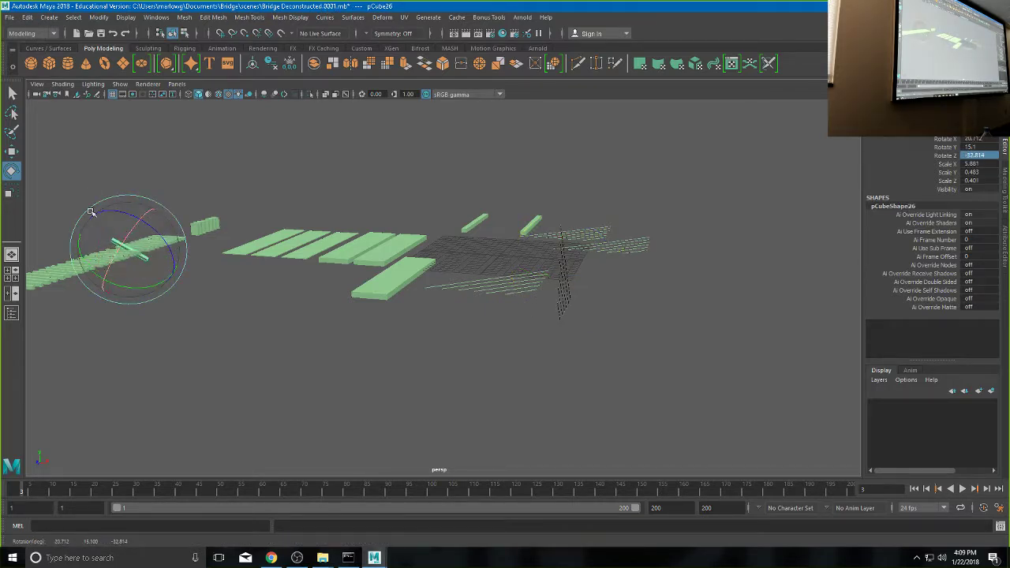
left_click(9, 17)
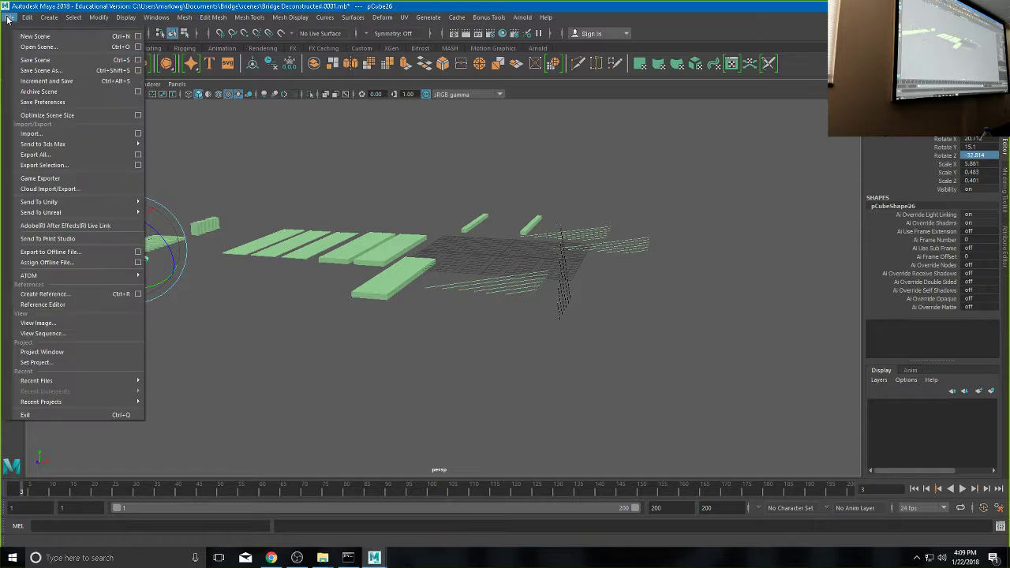
left_click(38, 81)
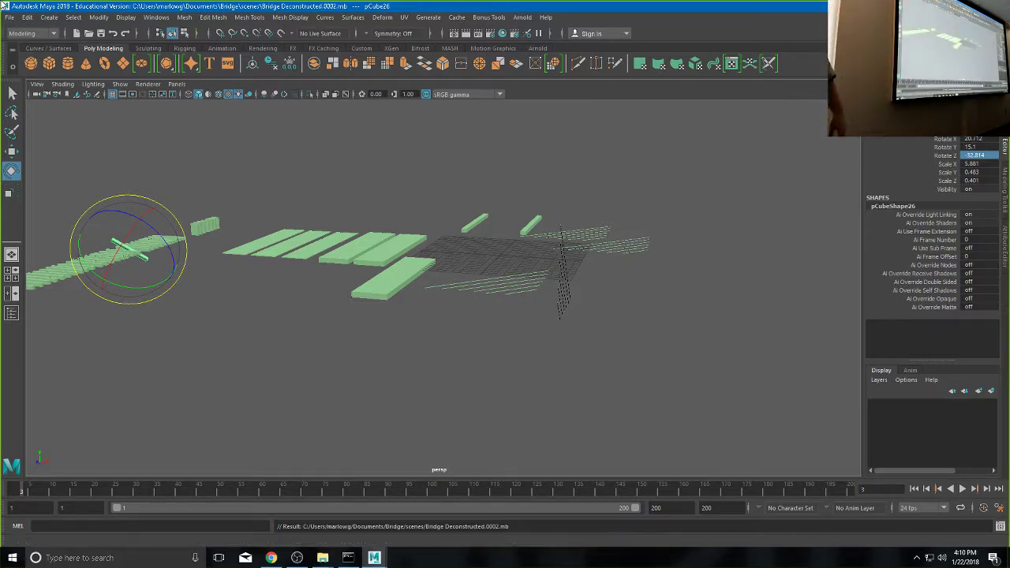
left_click(13, 20)
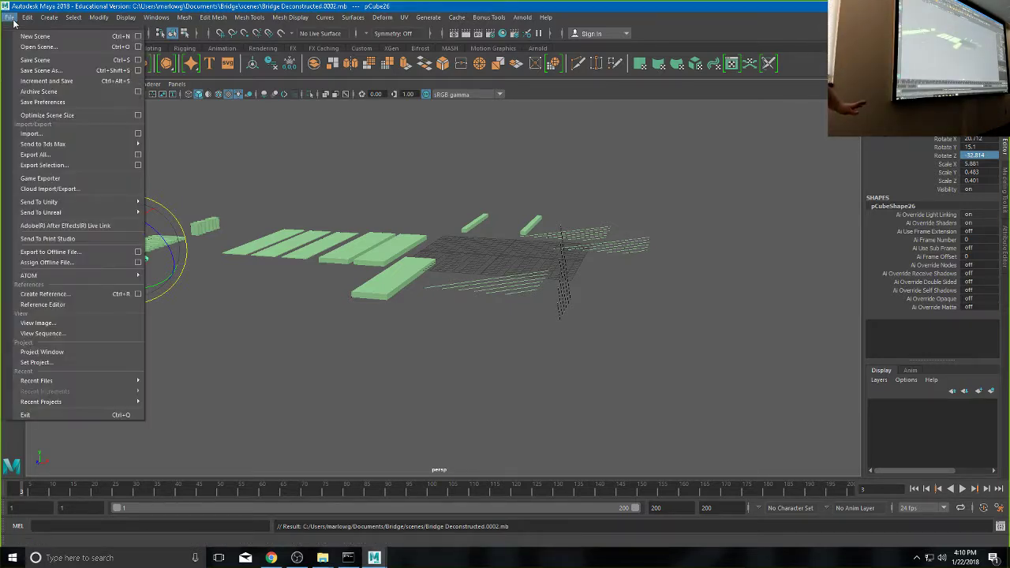
left_click(49, 48)
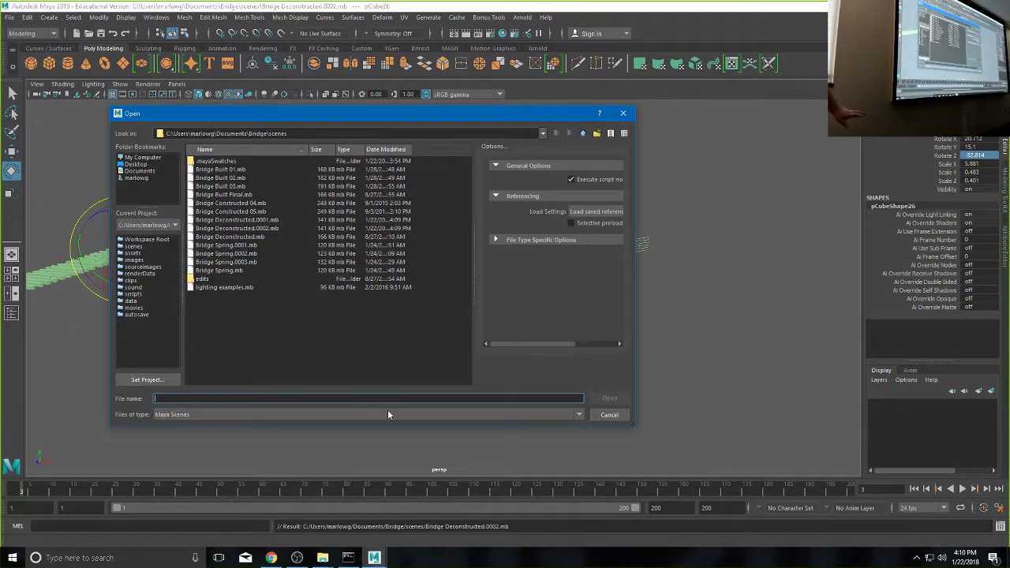
left_click(609, 416)
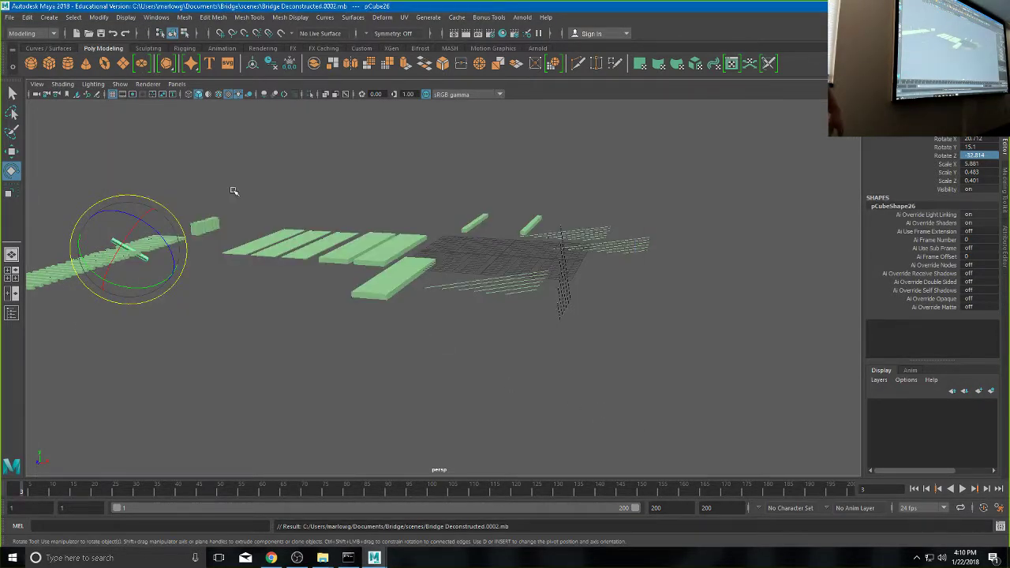
- Set the current project to the Bridge folder in Documents
left_click(10, 17)
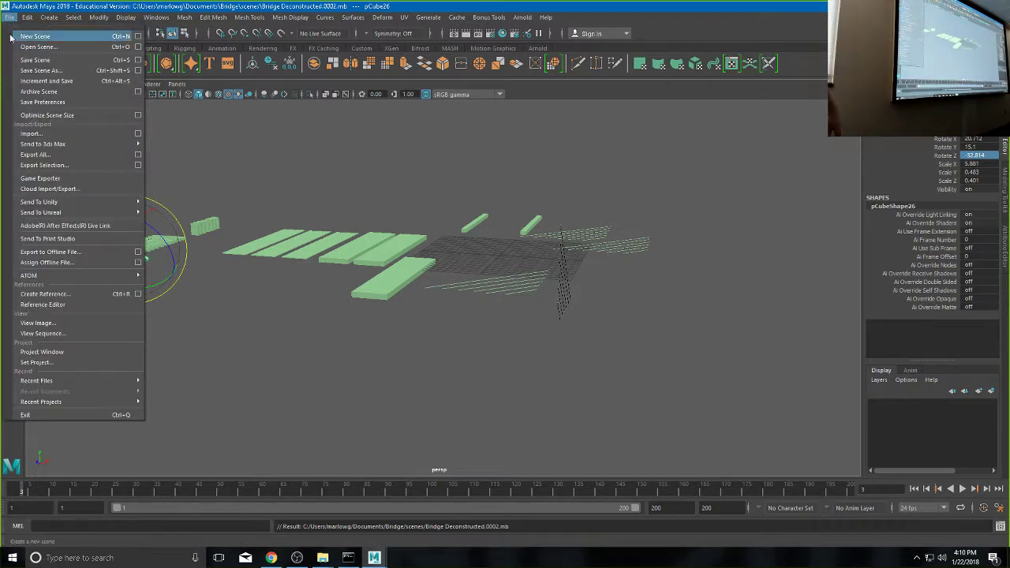
left_click(66, 363)
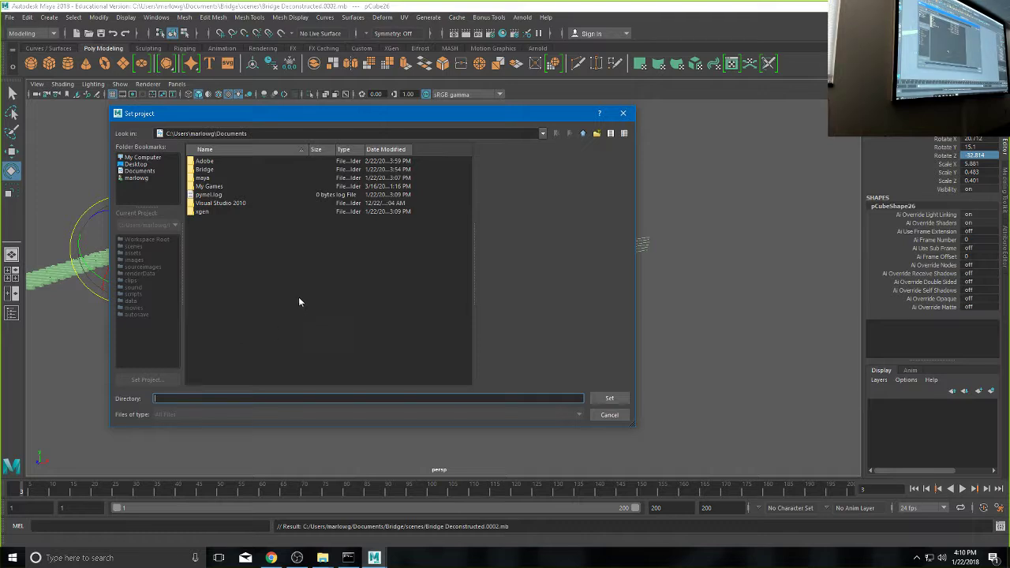
left_click(205, 170)
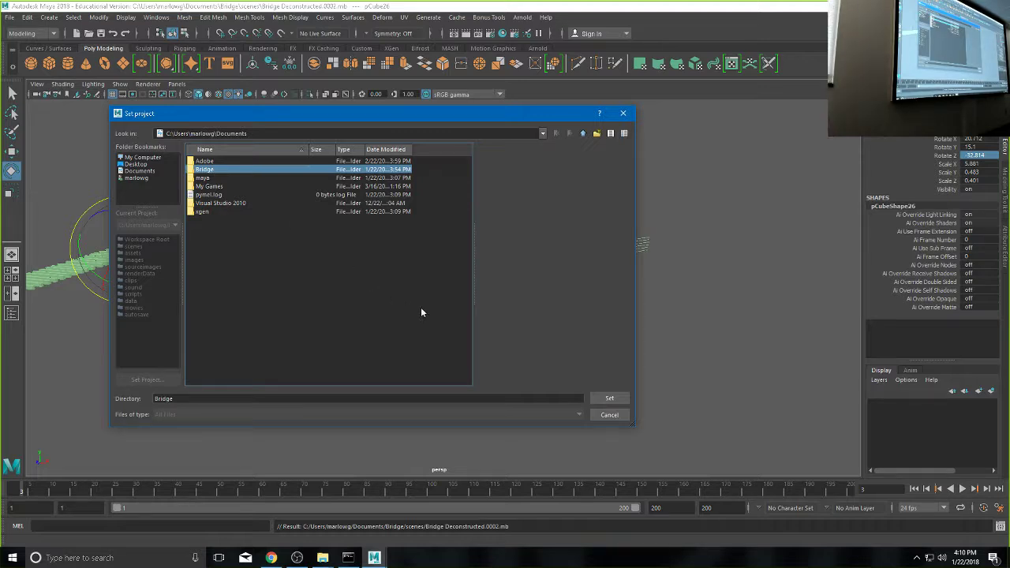
left_click(621, 400)
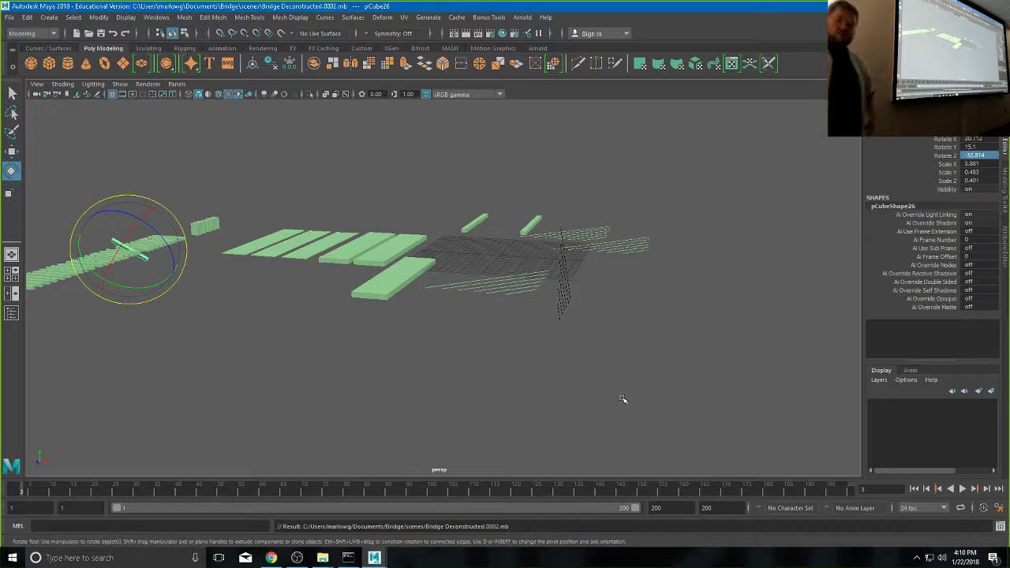
- Open the original Bridge Deconstructed.mb by going from the project's workspace root into its scenes folder
left_click(6, 17)
left_click(39, 45)
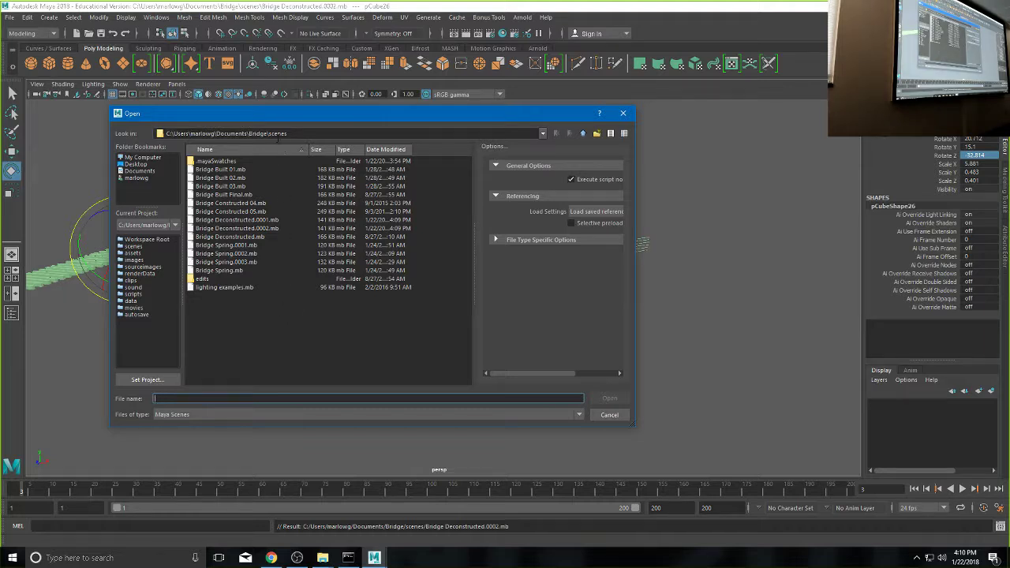
left_click_drag(248, 134, 278, 135)
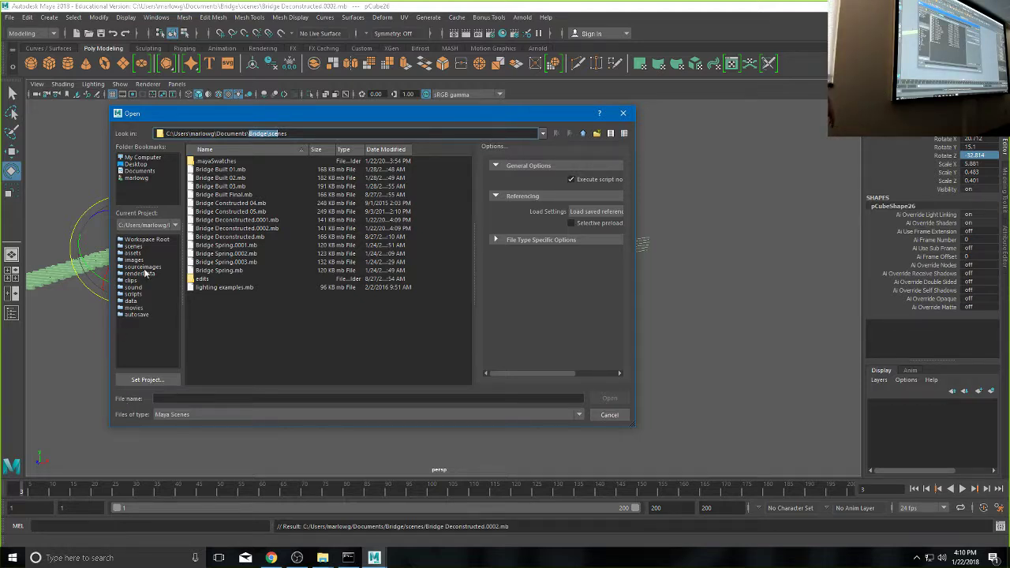
left_click(148, 240)
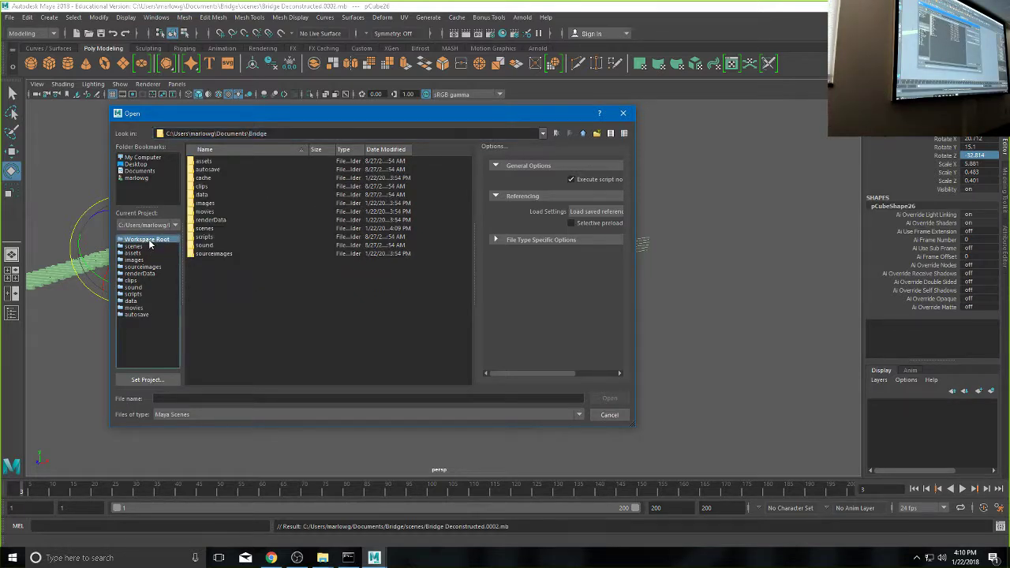
double_click(203, 228)
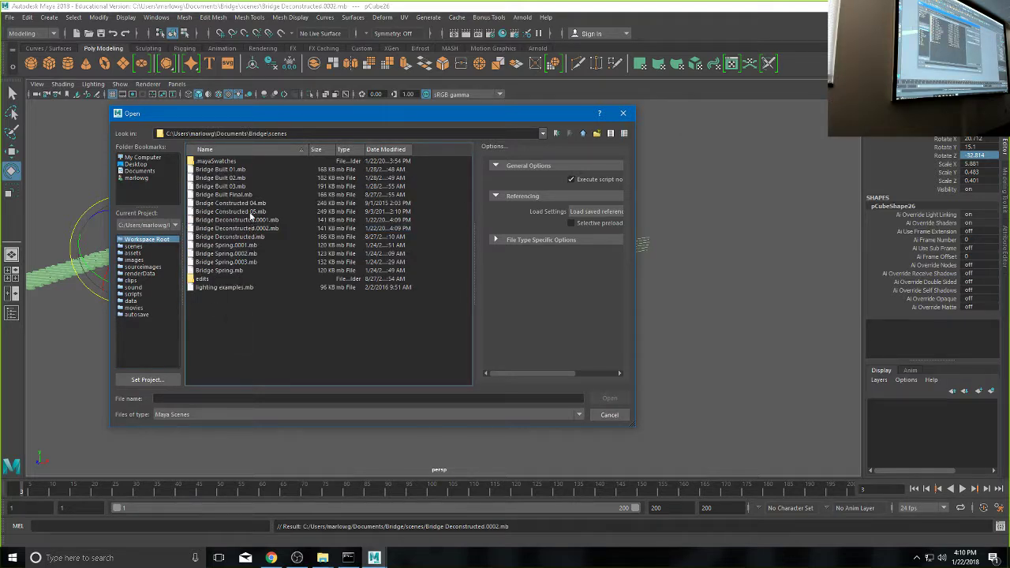
left_click(253, 238)
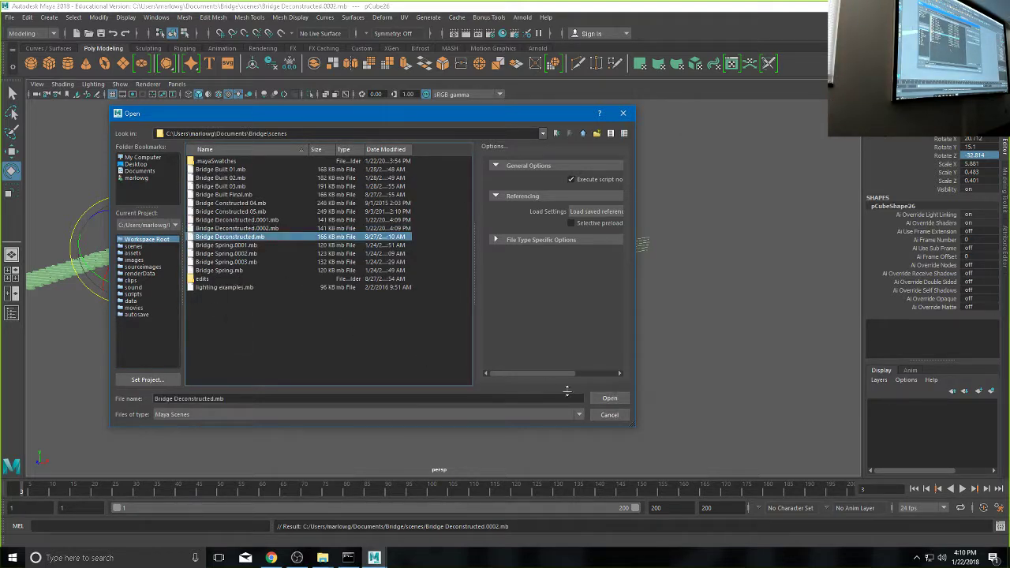
left_click(603, 400)
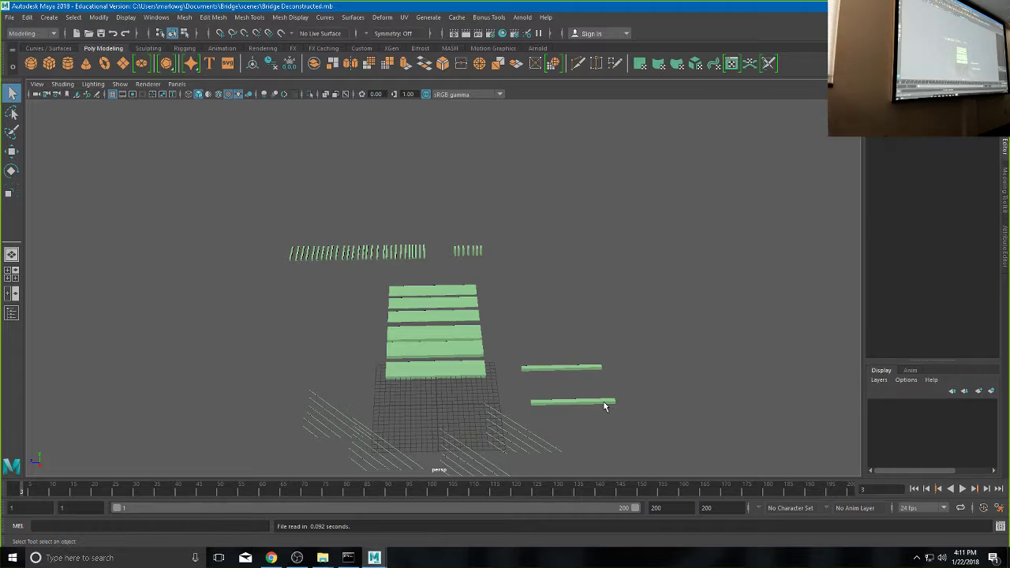
- Turn on grid snapping and move the second-closest deck slab to the center of the grid at 0, 0, 0
left_click(432, 348)
key("w")
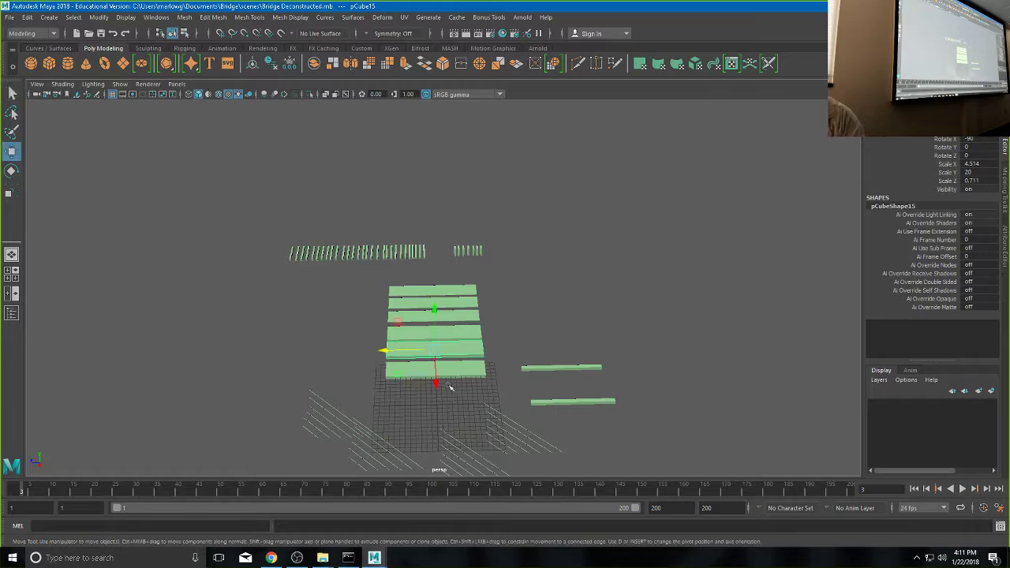
scroll(449, 387, "up", 3)
left_click_drag(463, 404, 489, 340, "alt")
right_click_drag(490, 340, 509, 331, "alt")
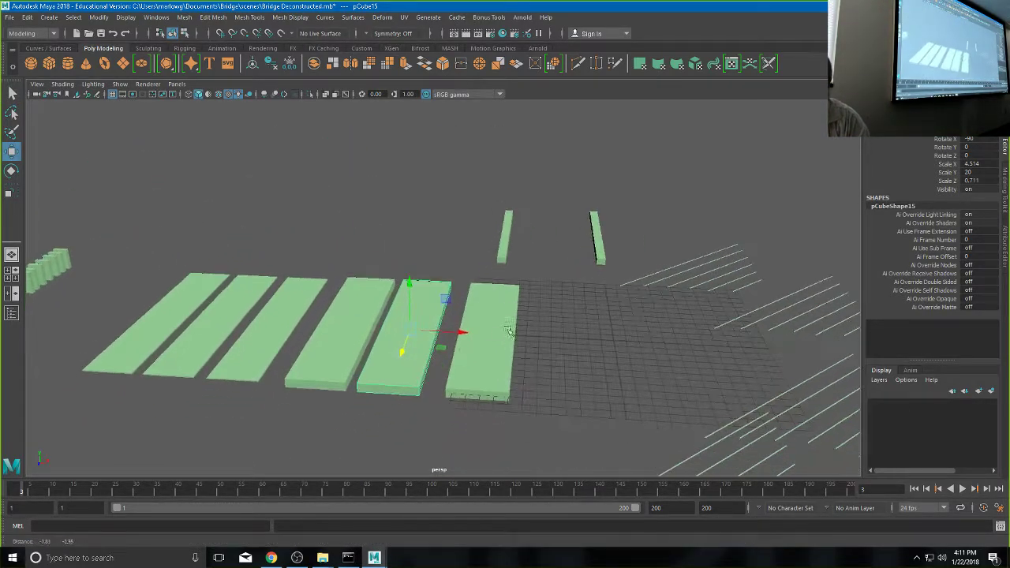
left_click(402, 355)
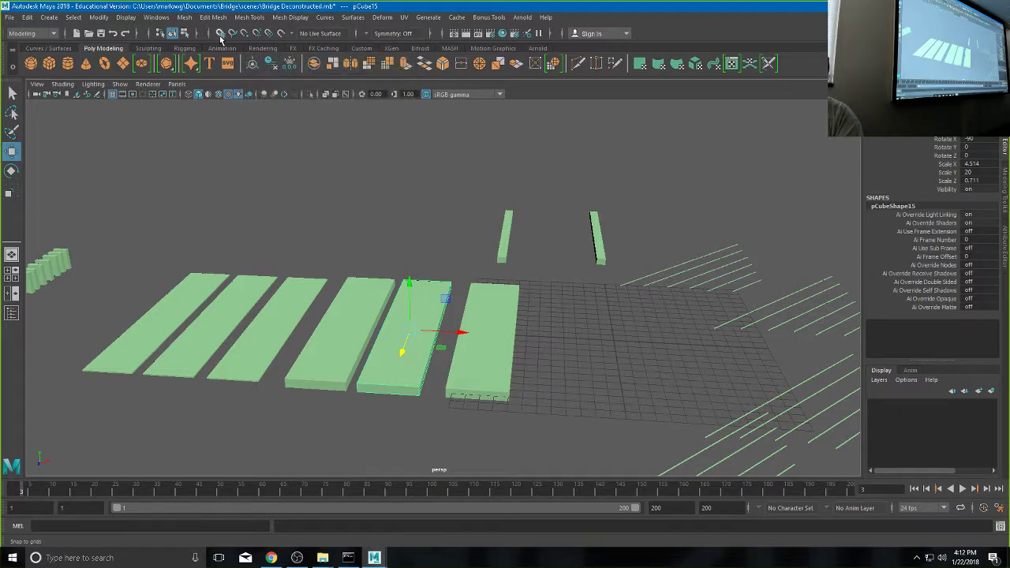
left_click(221, 35)
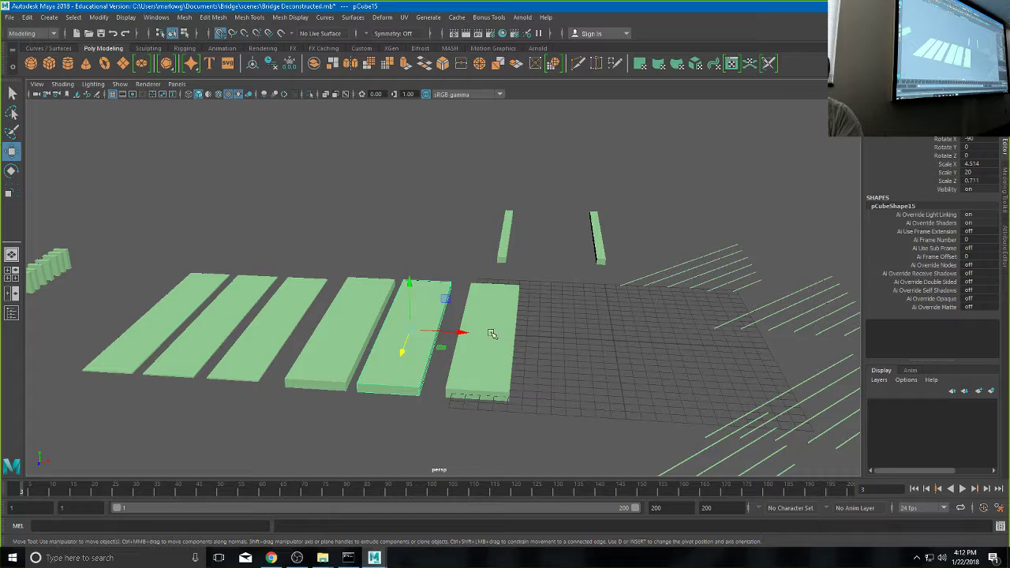
left_click_drag(407, 332, 613, 345)
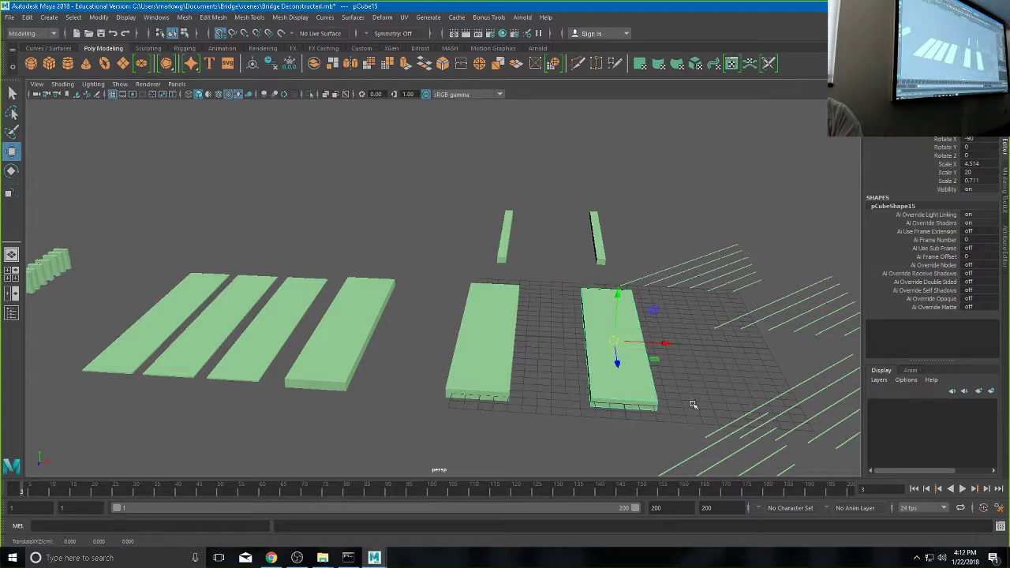
- Move the deck slab beside the centered one to 0, 0, 20 with grid snapping, placing the two slabs end to end
left_click_drag(695, 405, 496, 291, "alt")
left_click(495, 292)
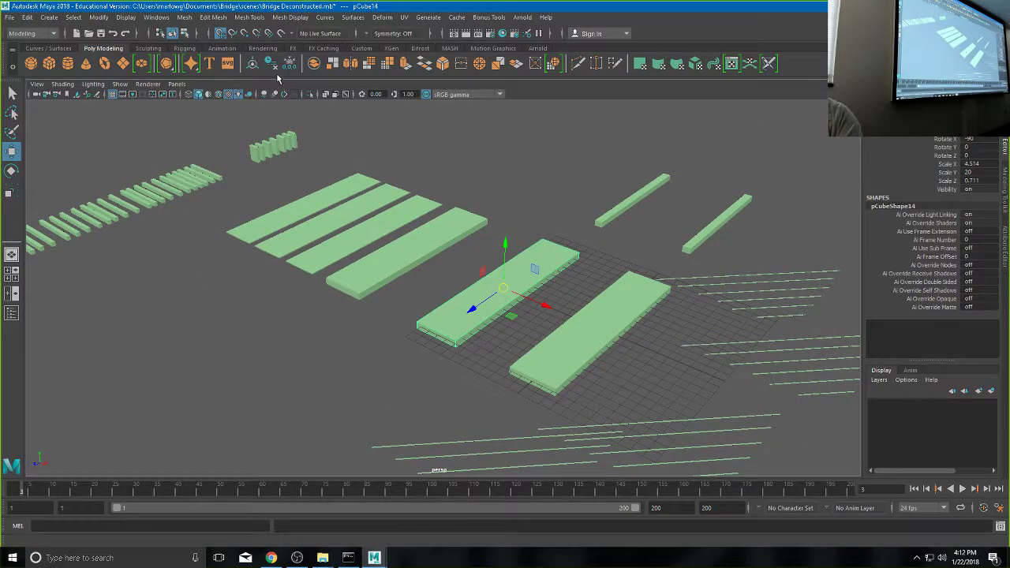
left_click(244, 34)
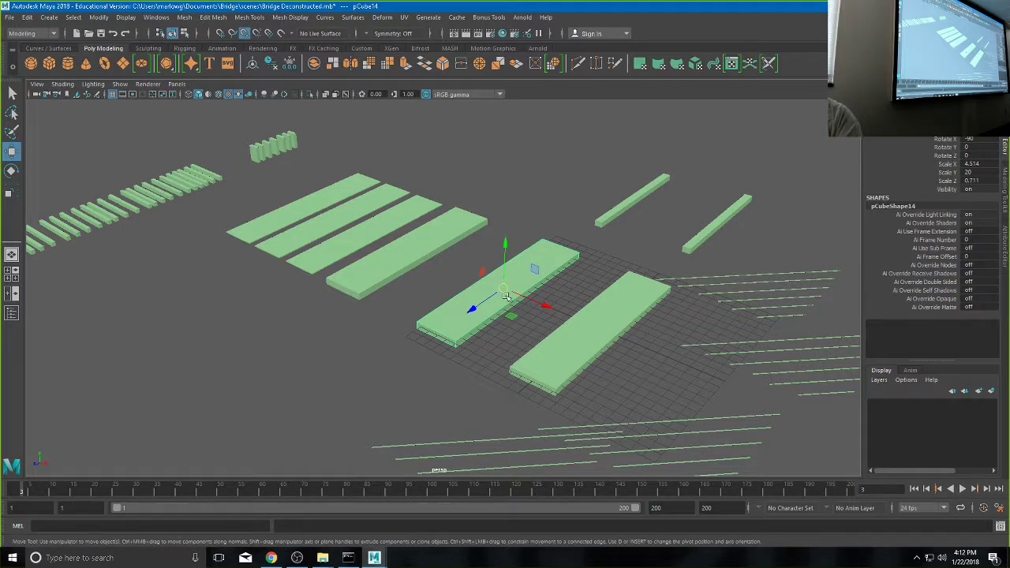
left_click_drag(505, 296, 521, 372)
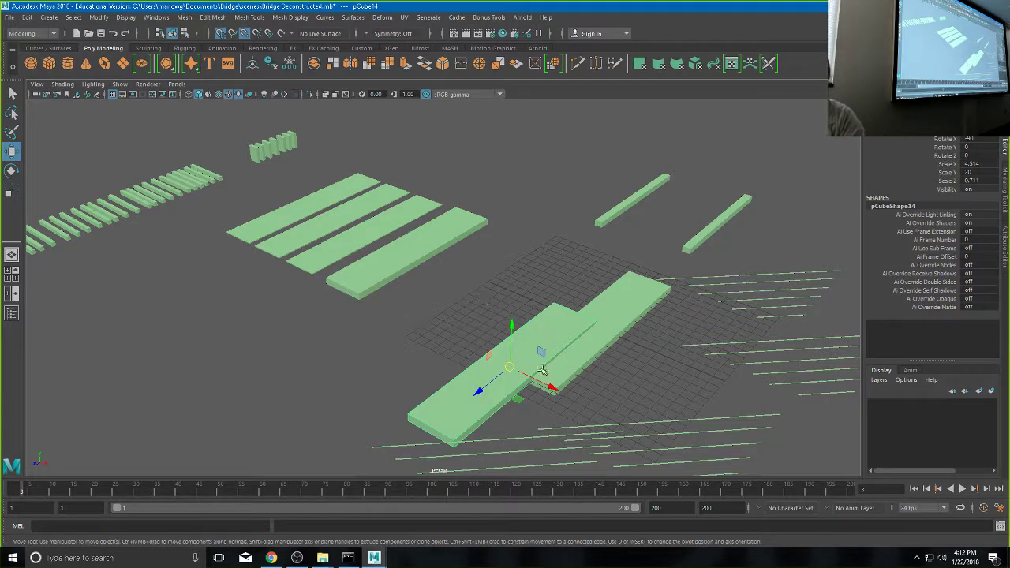
left_click_drag(535, 378, 474, 325)
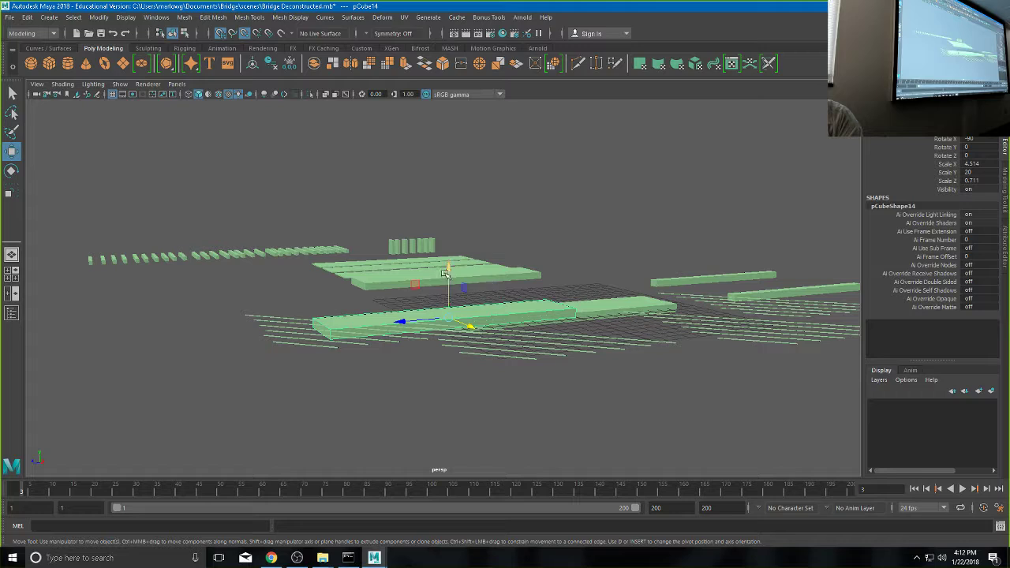
left_click_drag(447, 290, 484, 368)
left_click_drag(560, 397, 535, 438)
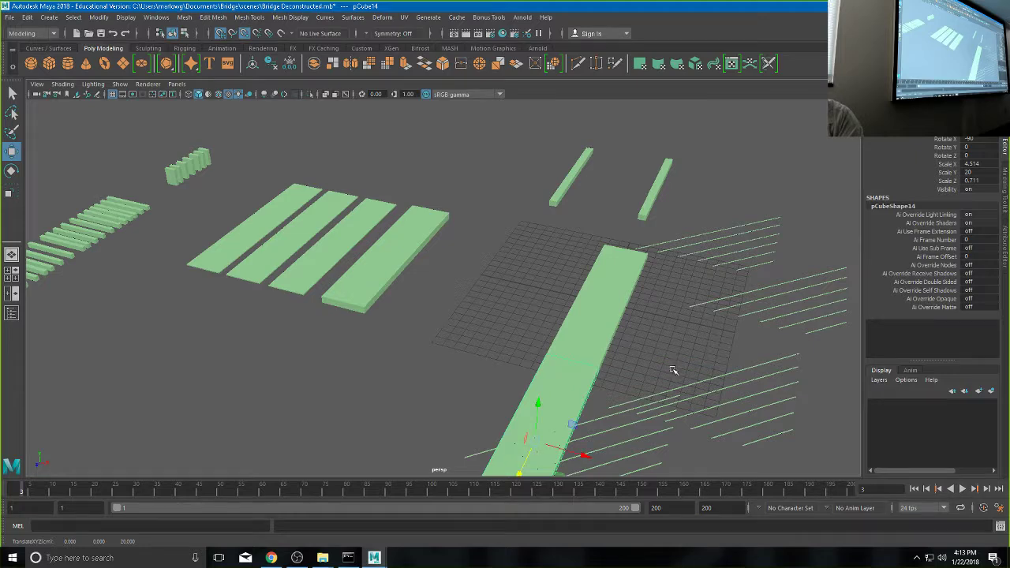
left_click_drag(672, 367, 485, 321, "alt")
left_click(485, 321)
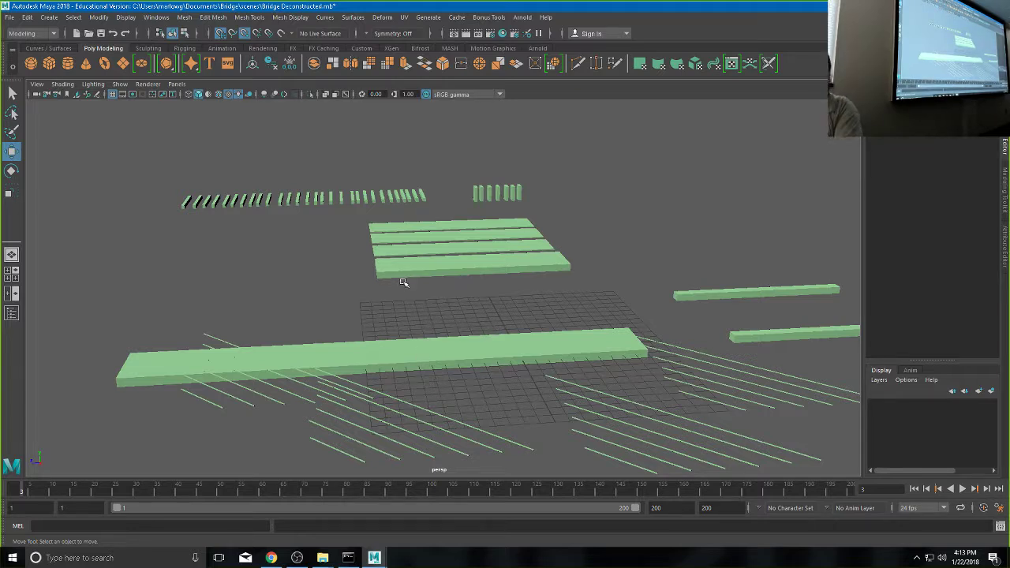
left_click(101, 17)
mouse_move(141, 77)
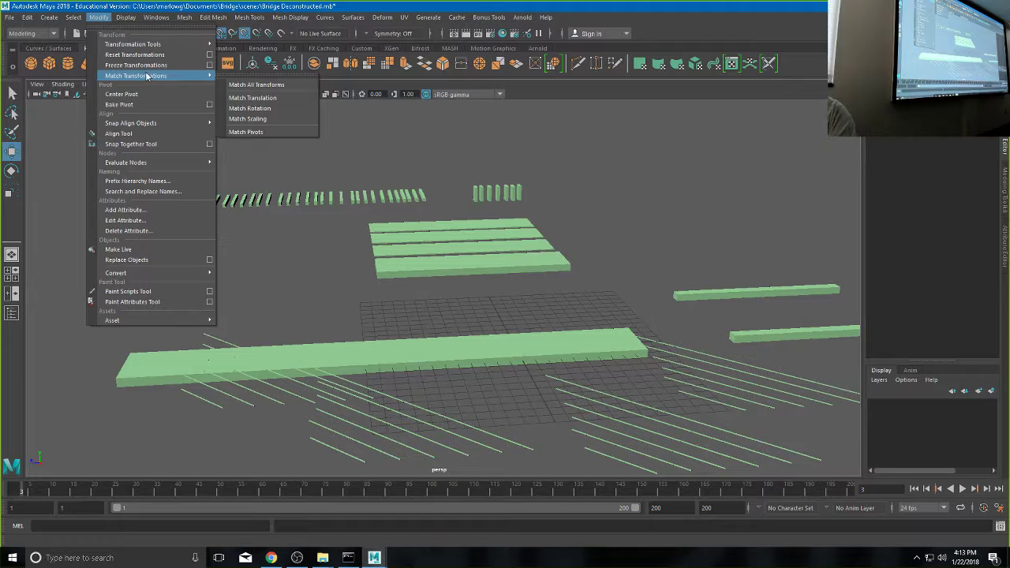
left_click(488, 196)
left_click(489, 196)
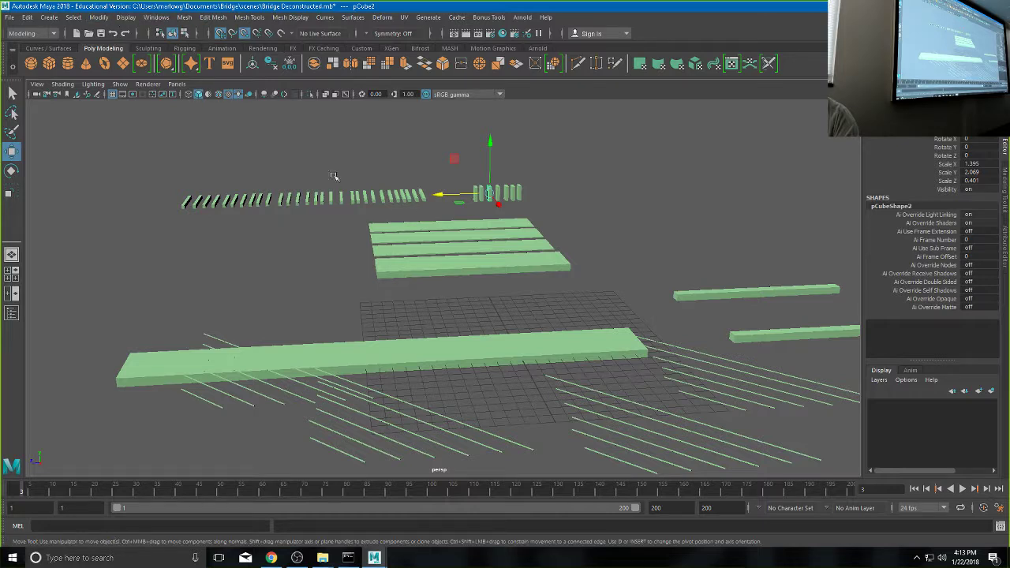
left_click(486, 261)
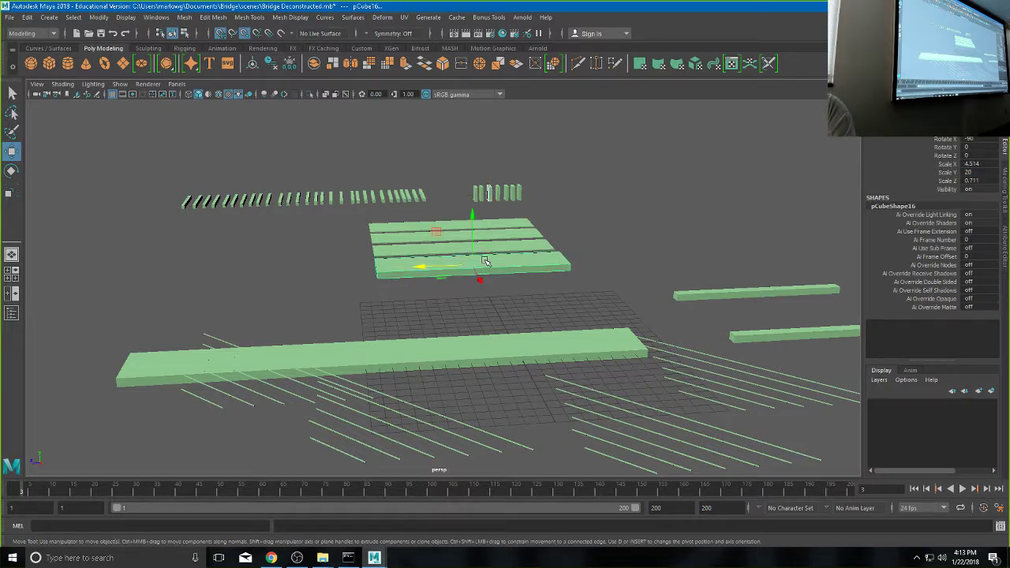
left_click_drag(550, 310, 478, 215)
left_click(642, 251)
- Match only the translation of the thick slab beside the three thin planks to a small upright block in the short row
left_click(513, 266)
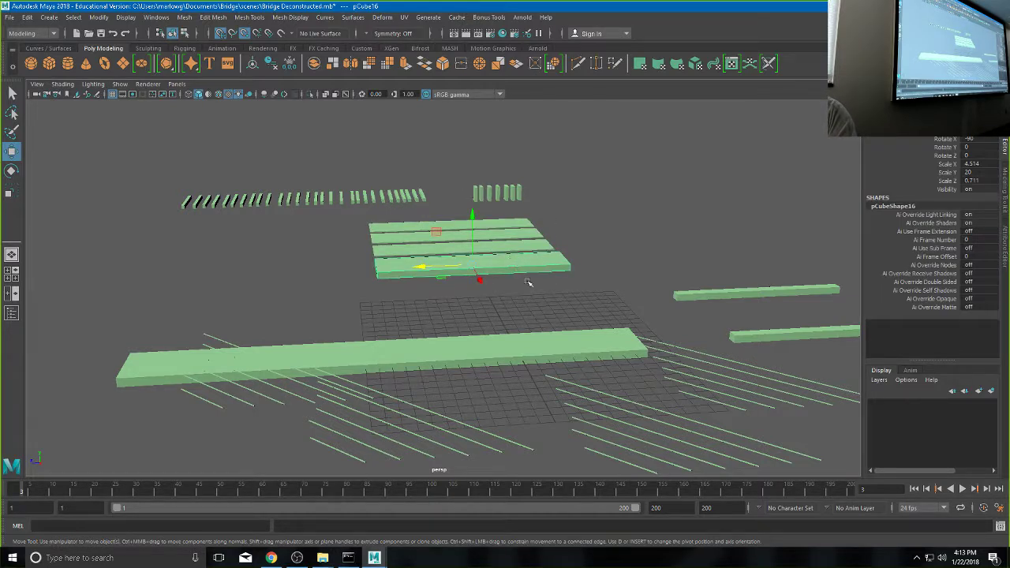
left_click(495, 187)
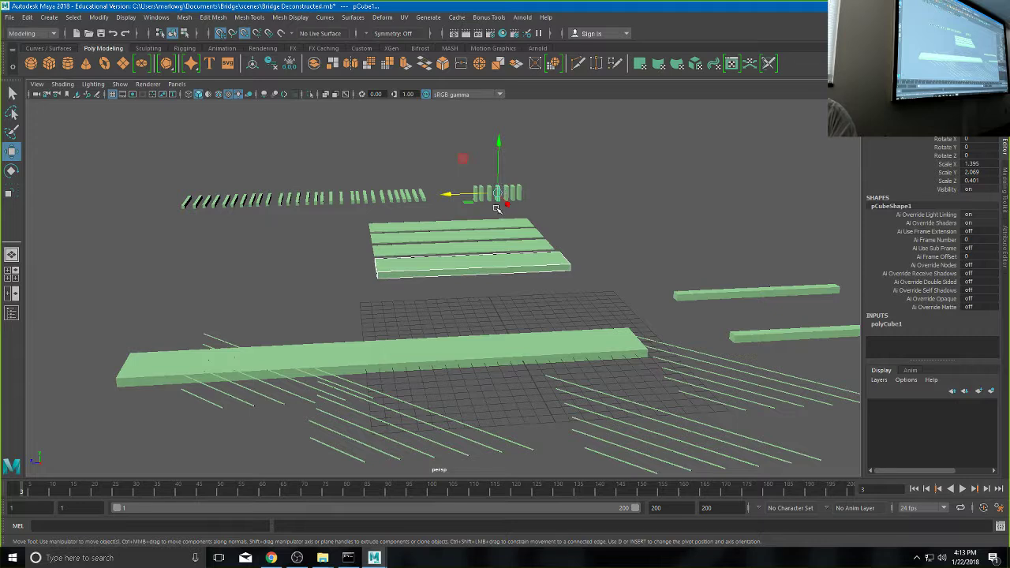
left_click(99, 17)
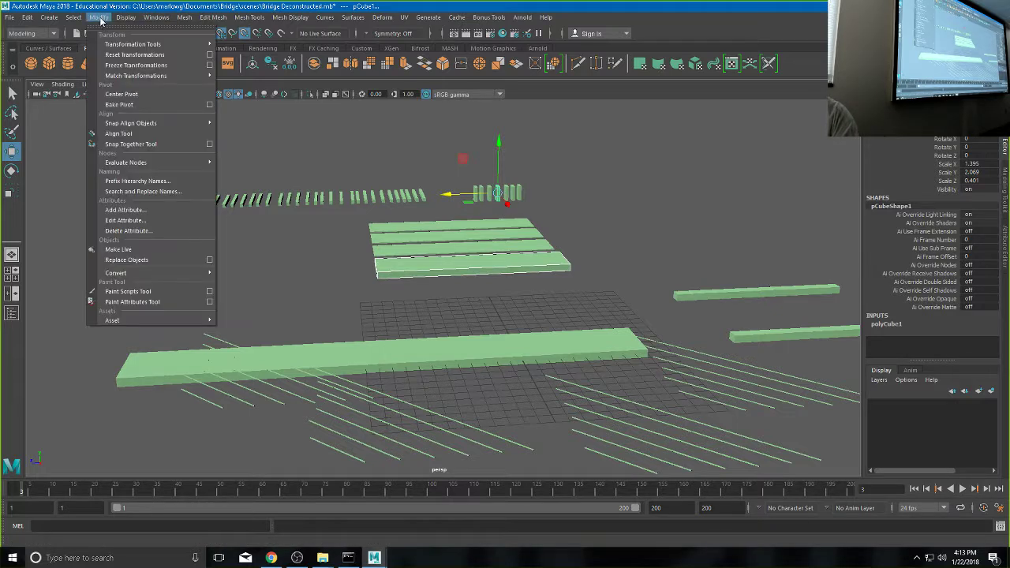
mouse_move(111, 76)
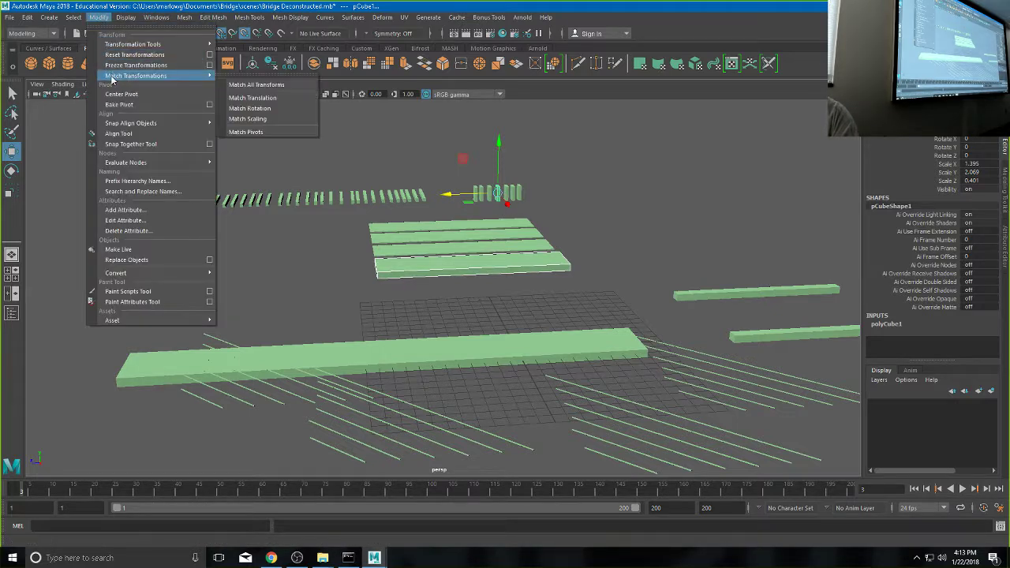
left_click(251, 98)
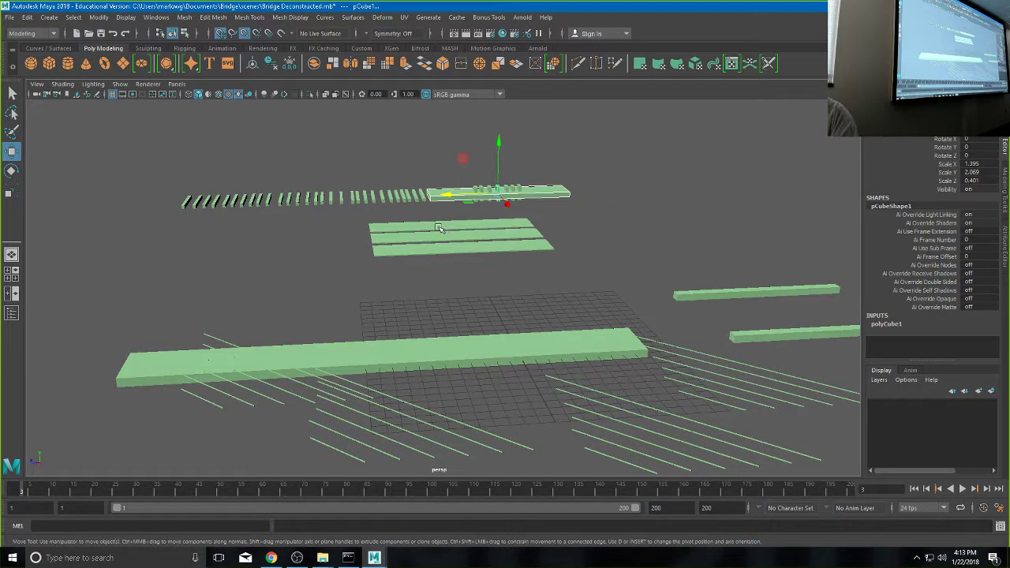
- Undo the slab's translation match and deselect everything
left_click_drag(438, 229, 239, 245, "alt")
middle_click_drag(428, 214, 406, 233, "alt")
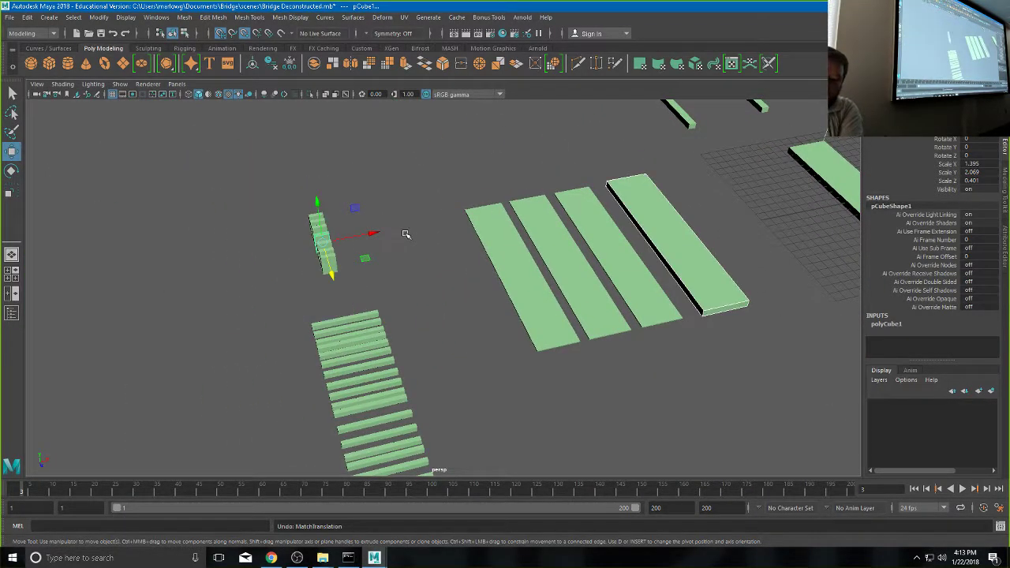
left_click(381, 158)
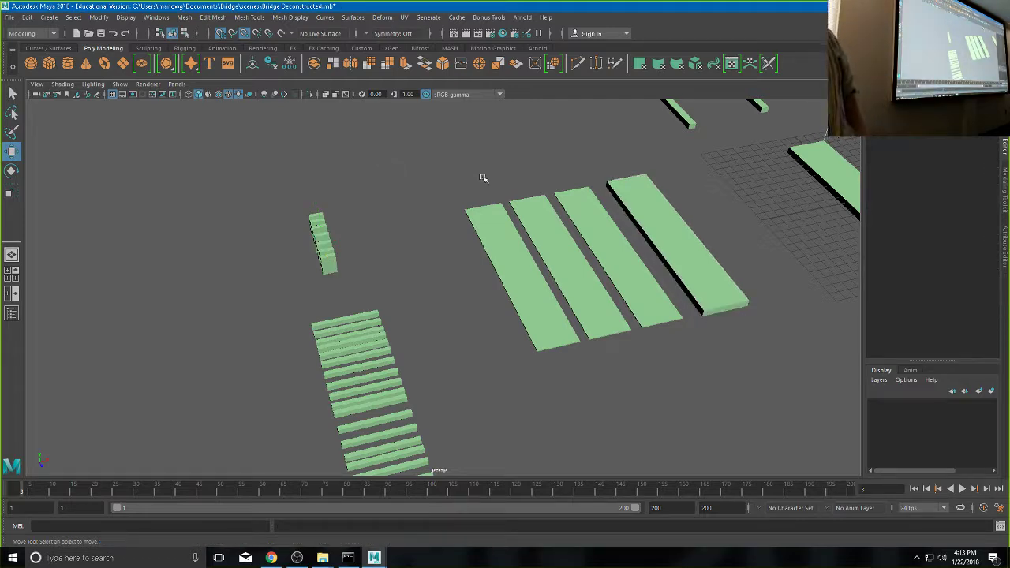